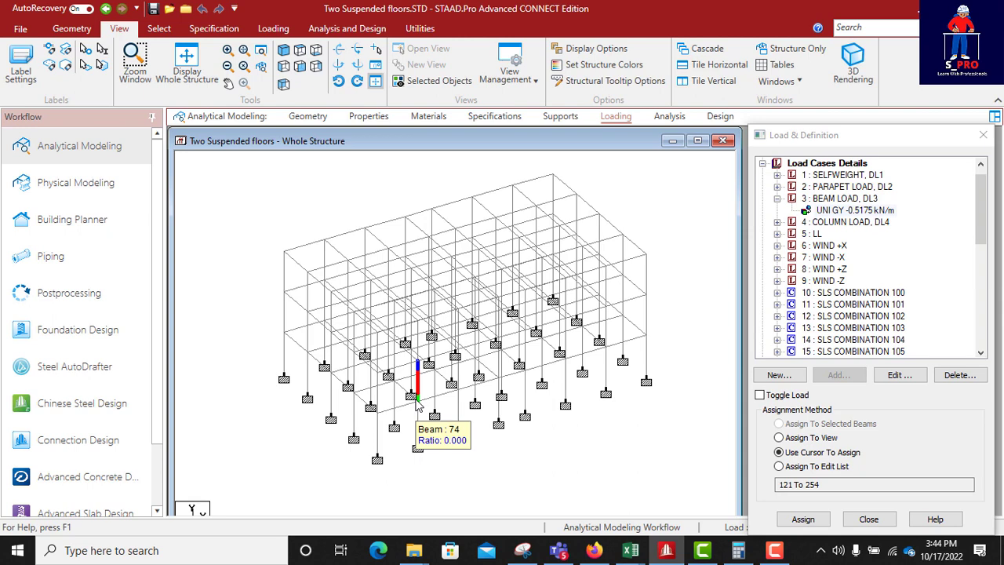
Expand the self-weight and parapet load cases and display their self-weight, floor and uniform parapet loads on the whole structure
scroll(418, 404, "down", 2)
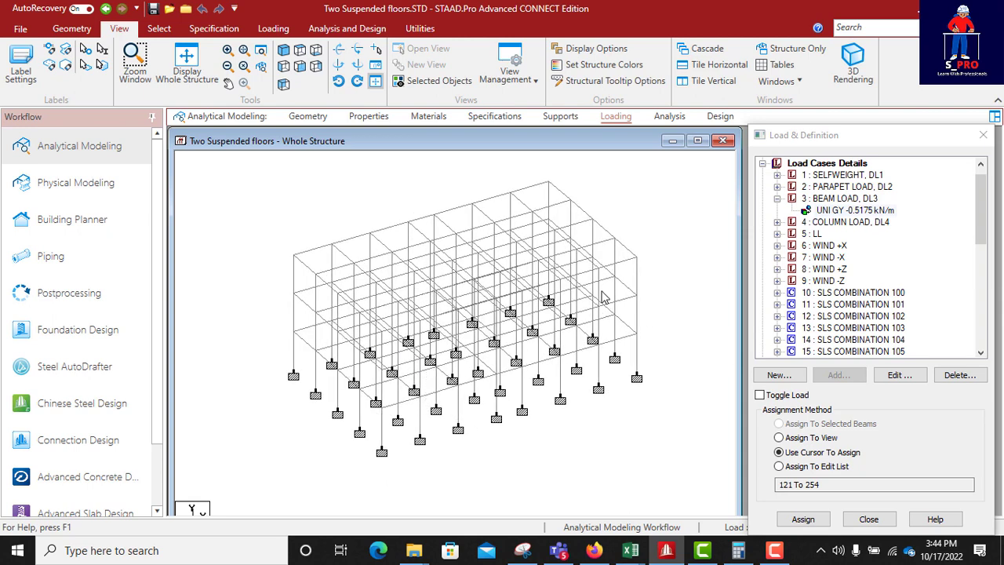
left_click(778, 176)
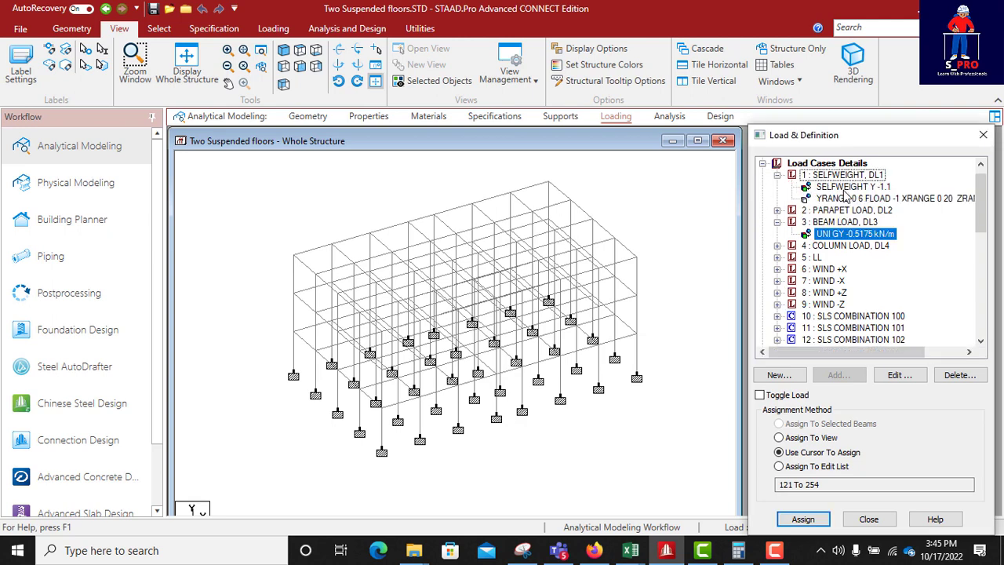
left_click(827, 188)
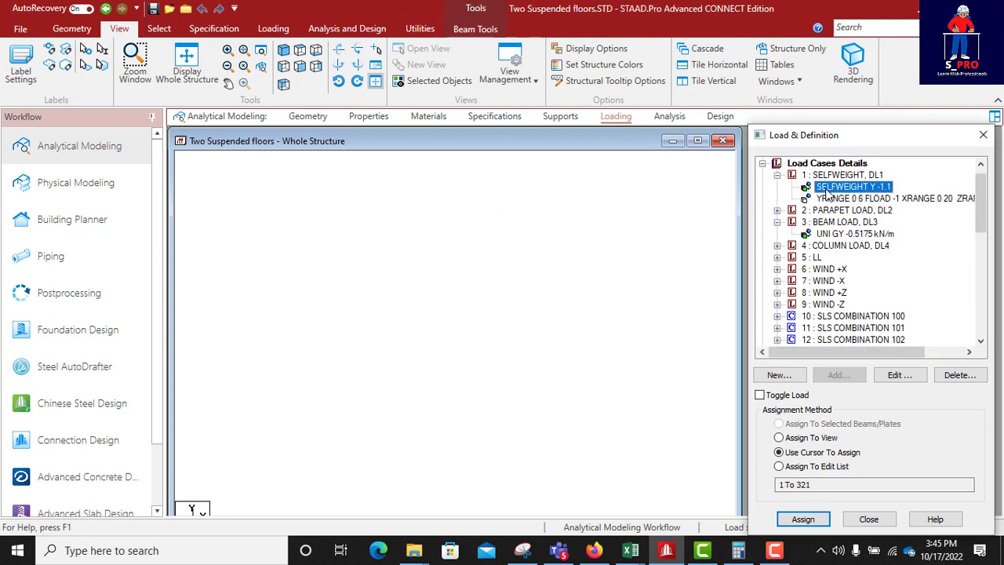
left_click(820, 199)
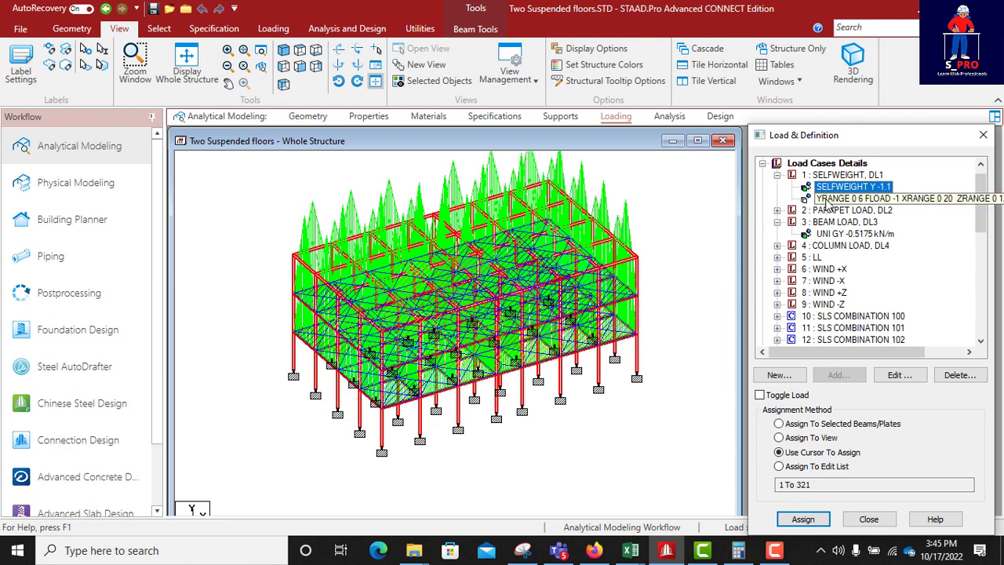
left_click(777, 211)
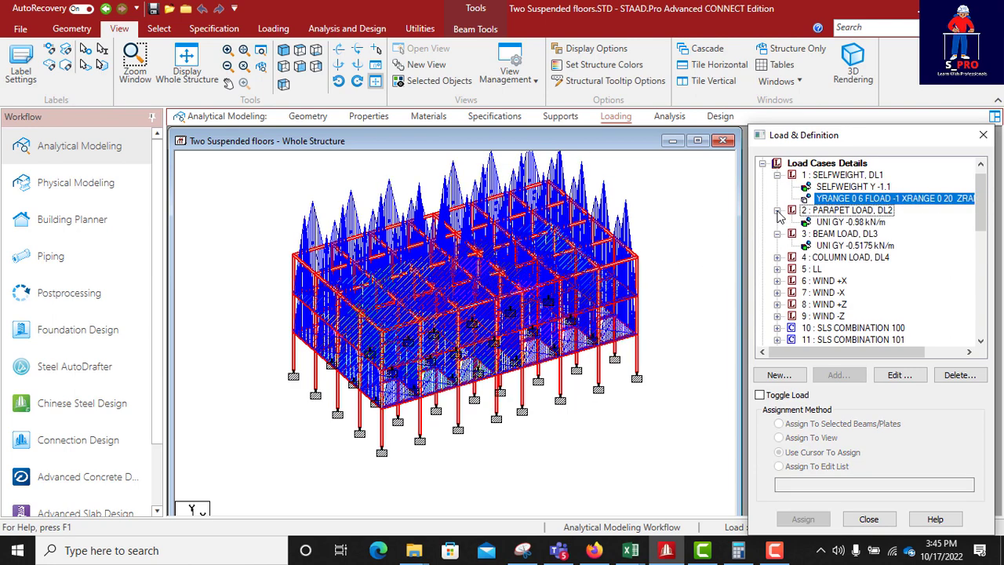
left_click(829, 223)
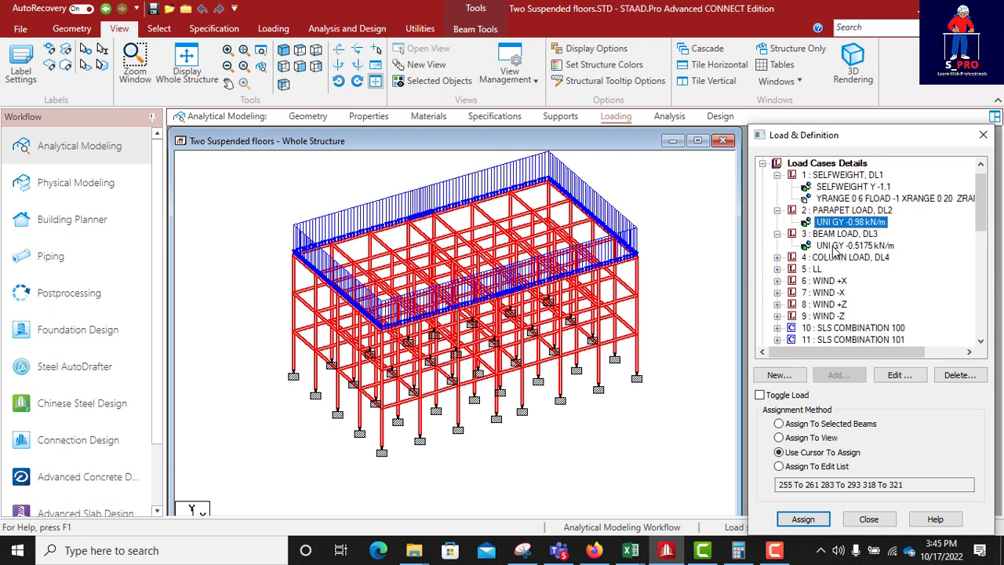
Display the beam, column and live (LL) load items one after another on the structure, expanding load cases 4 and 5
left_click(835, 246)
left_click(777, 257)
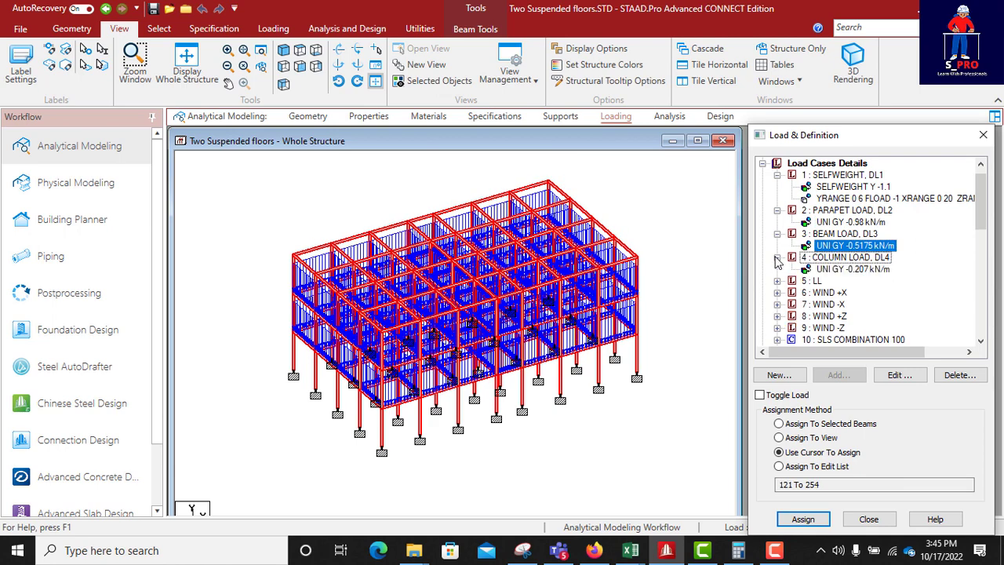
left_click(834, 269)
left_click(777, 281)
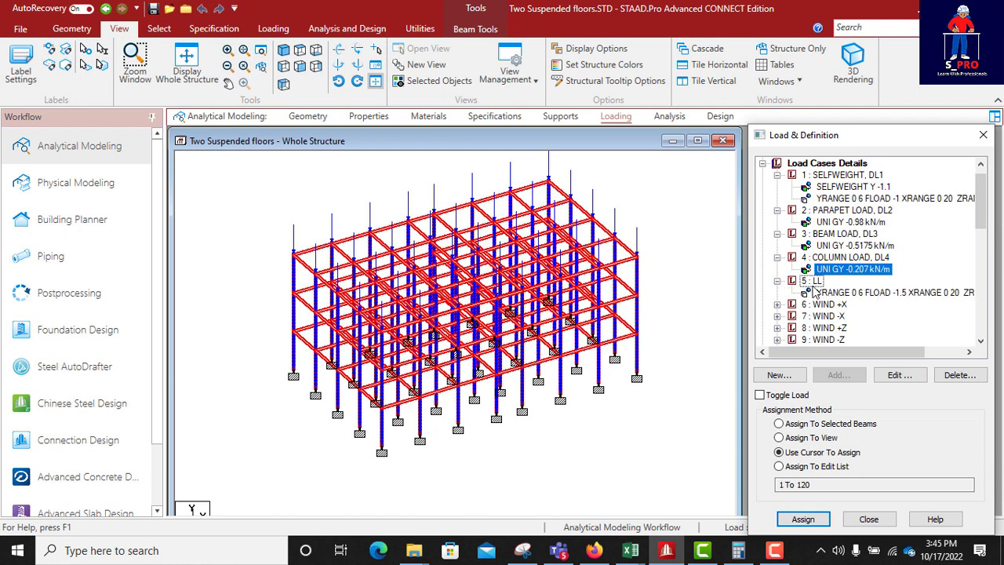
left_click(860, 294)
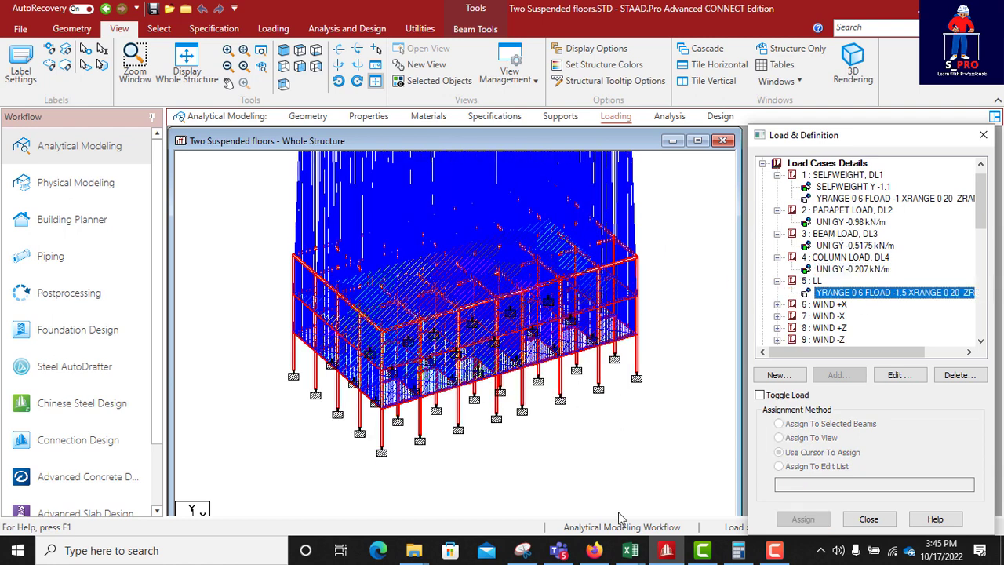
Switch to the Concrete Building Load Computations and Load Combination Template workbook in Excel and examine its dead, plaster and imposed load calculations
mouse_move(630, 549)
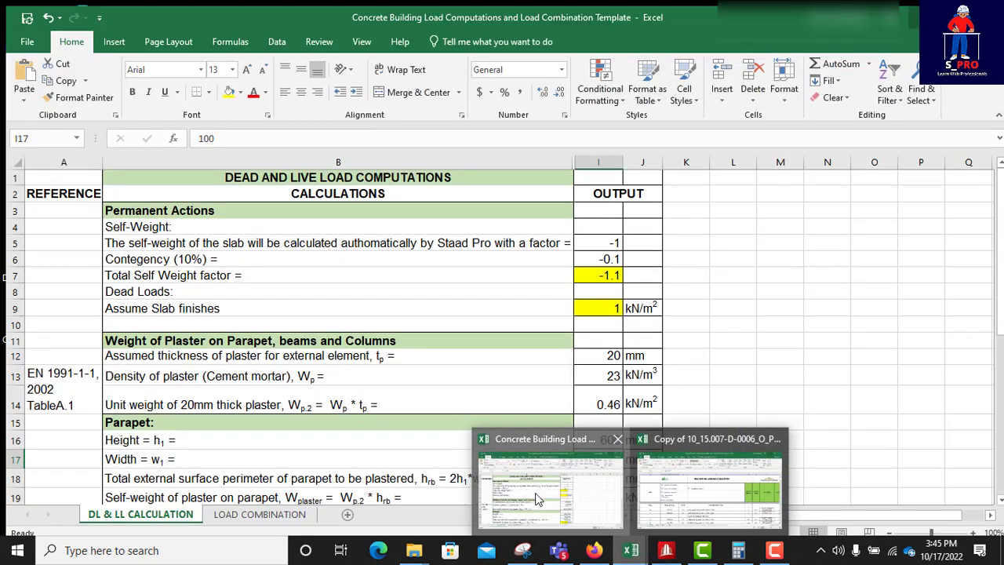
left_click(537, 498)
scroll(278, 239, "down", 2)
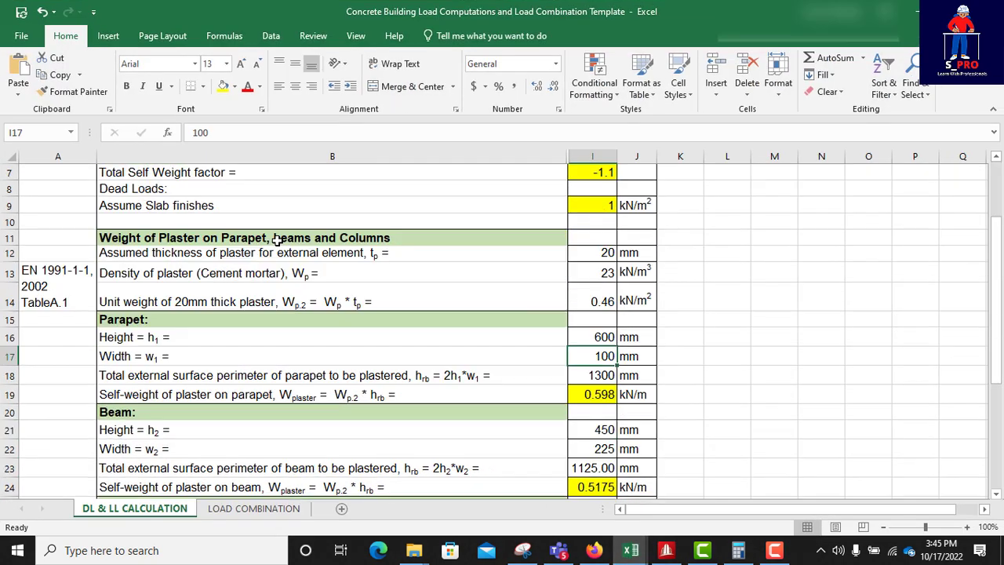
scroll(279, 239, "down", 6)
scroll(366, 281, "up", 3)
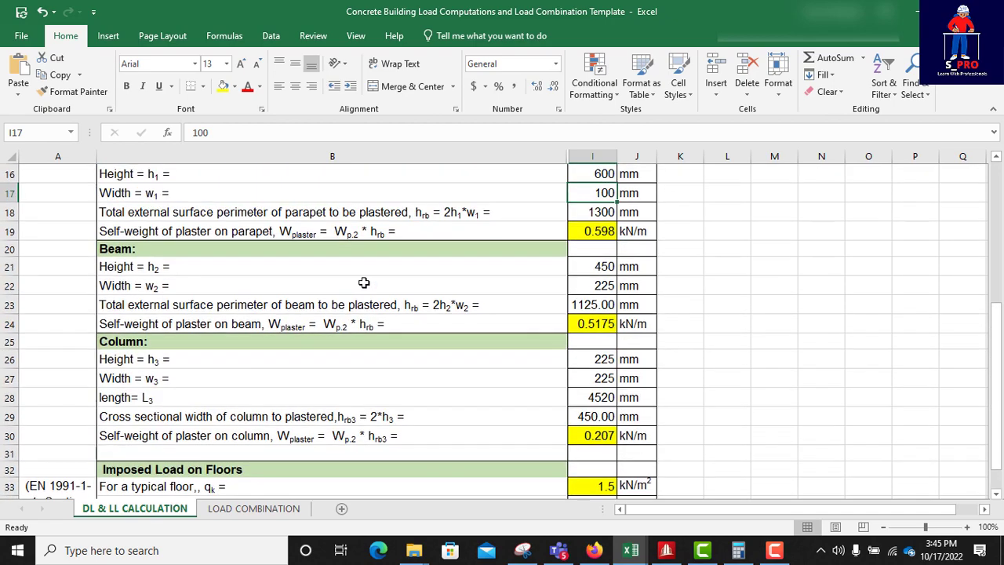
scroll(364, 283, "up", 5)
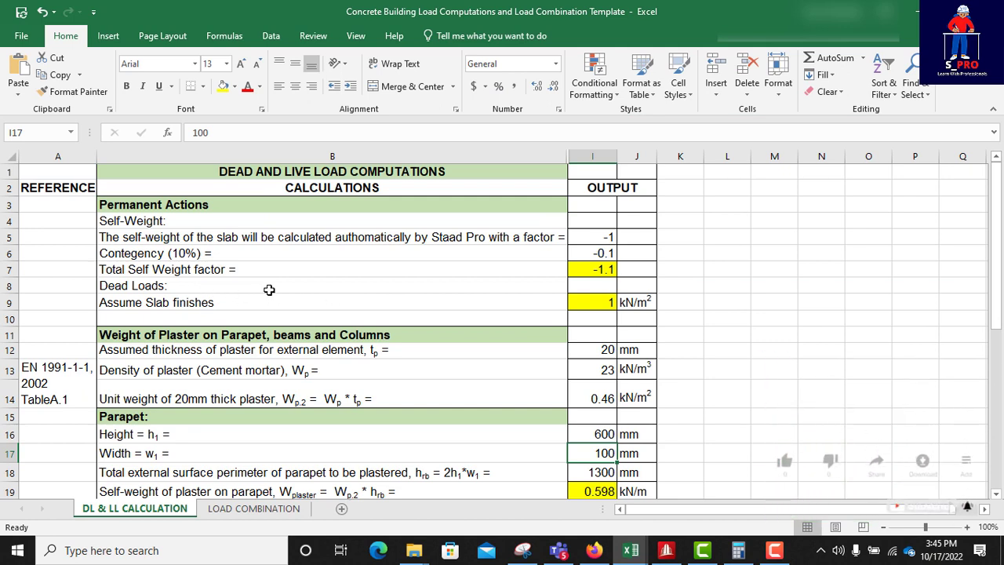
scroll(425, 289, "down", 2)
scroll(303, 296, "up", 2)
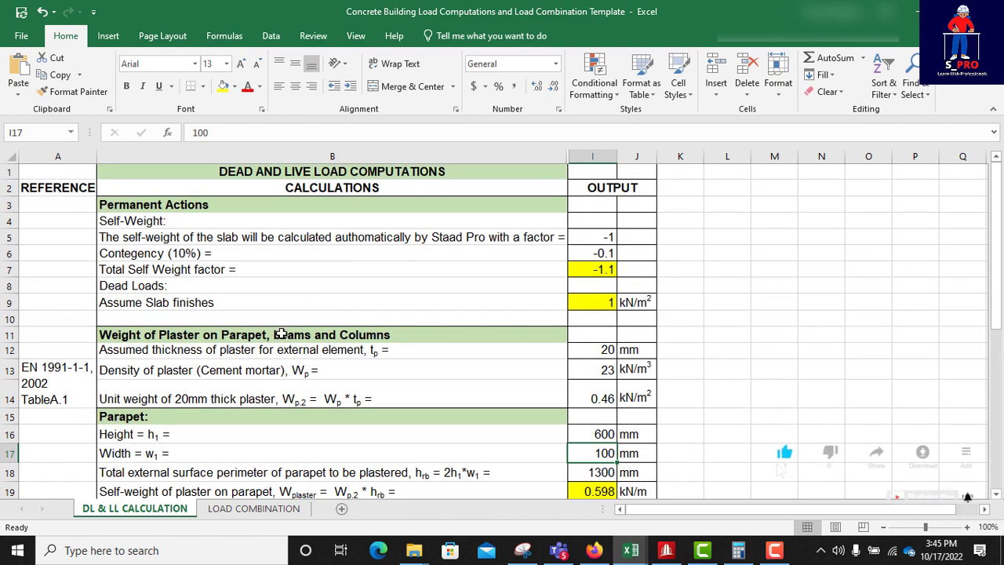
scroll(279, 360, "down", 2)
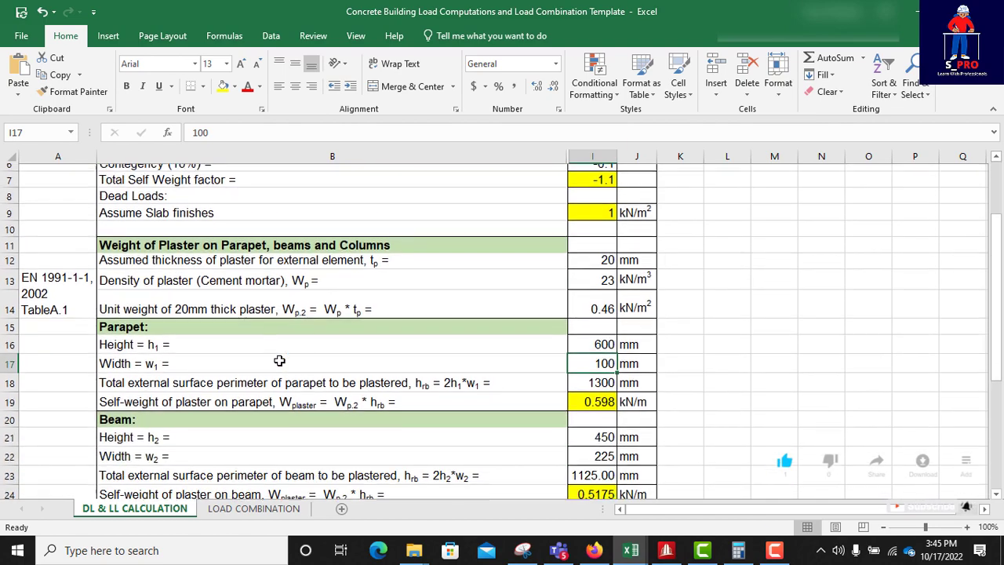
scroll(279, 361, "down", 5)
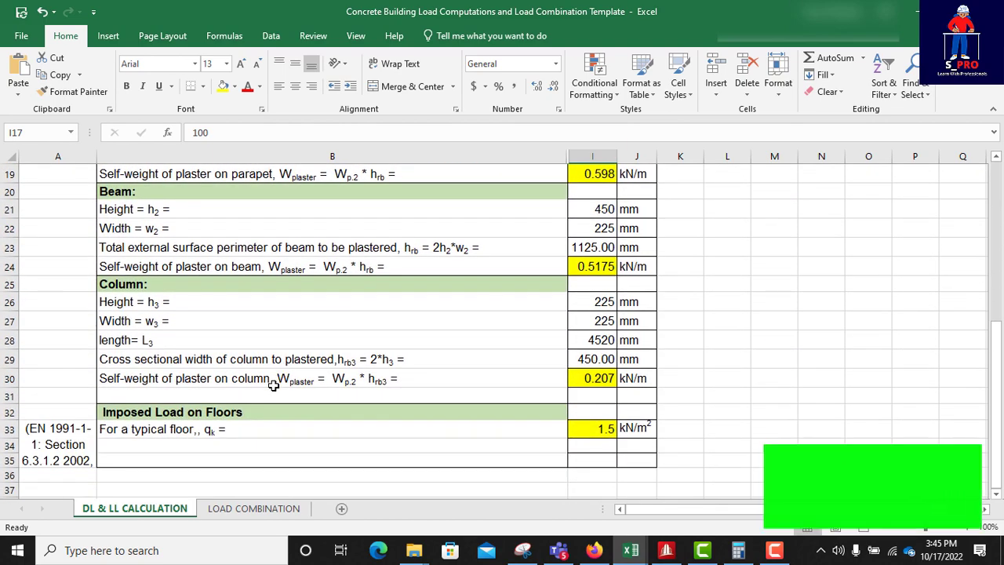
scroll(273, 384, "up", 3)
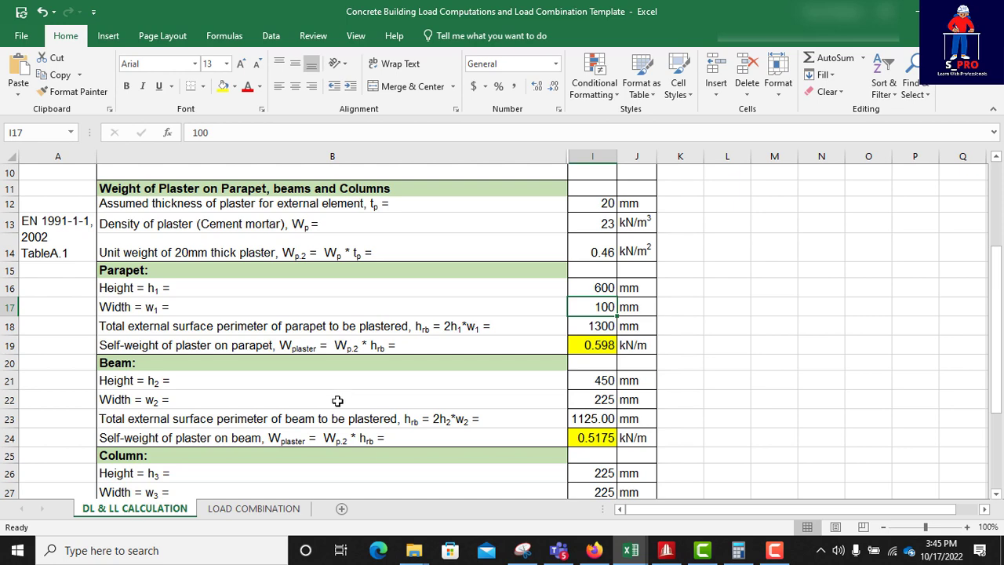
scroll(333, 412, "up", 3)
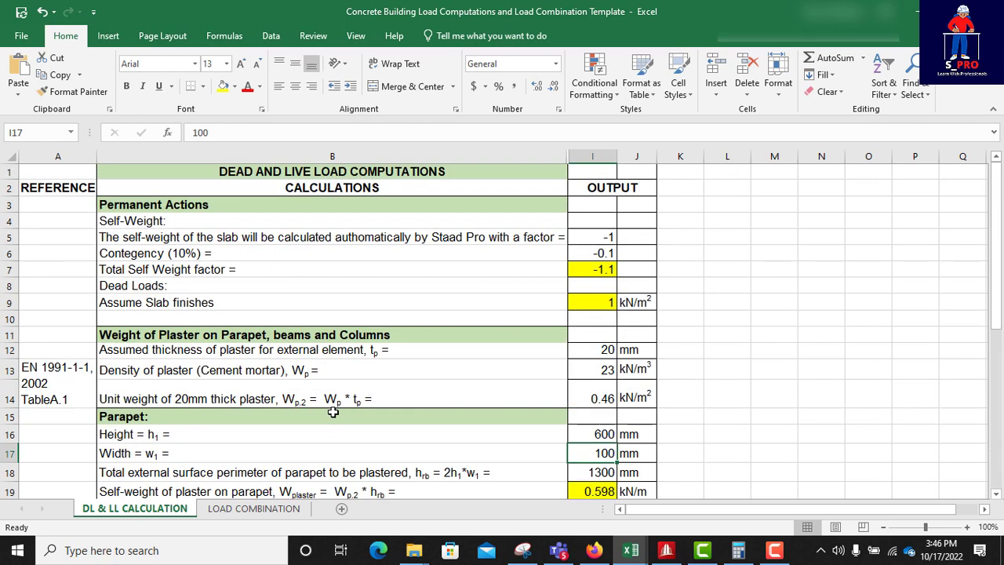
scroll(325, 419, "down", 1)
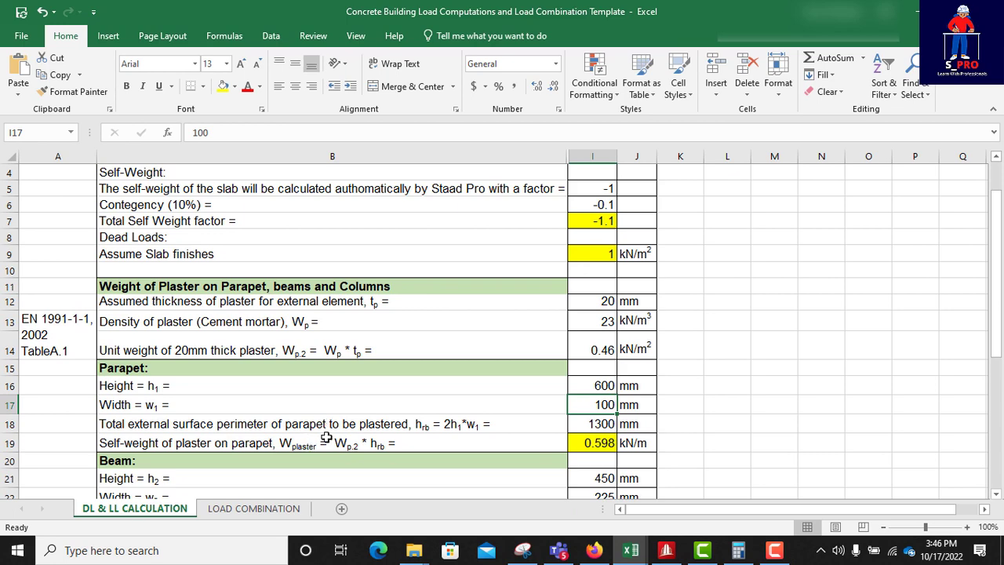
scroll(298, 436, "up", 1)
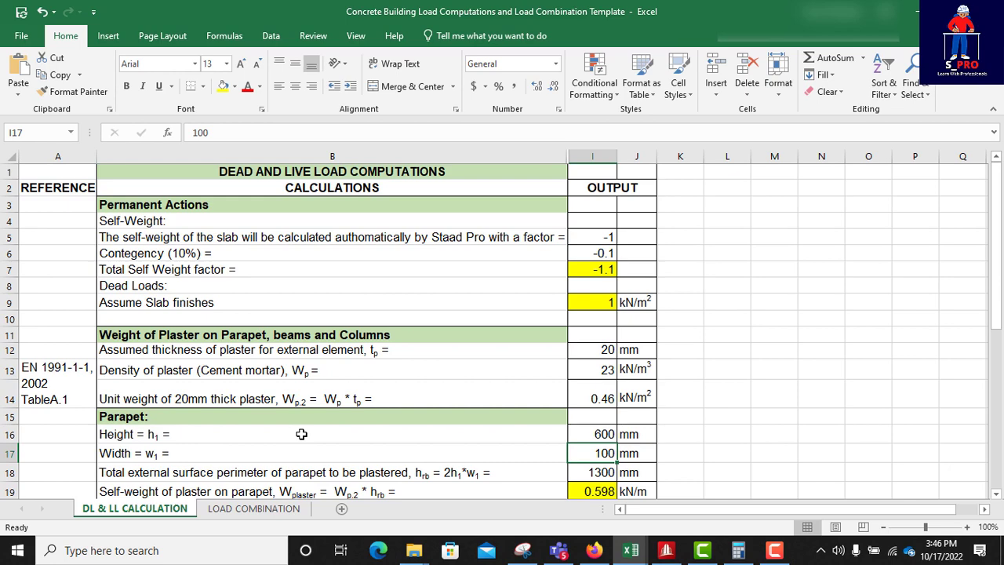
scroll(305, 429, "down", 2)
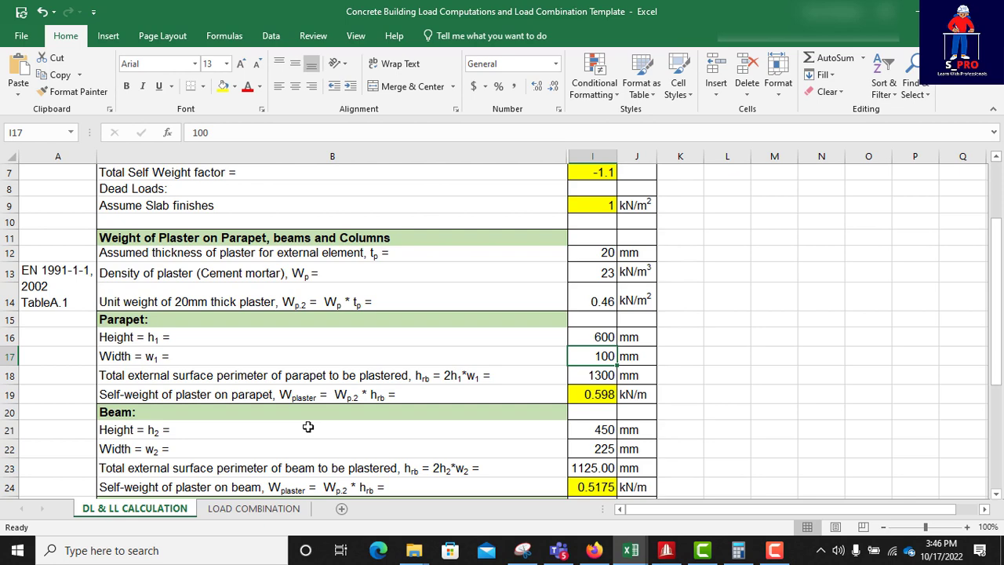
scroll(308, 427, "down", 1)
scroll(308, 427, "up", 3)
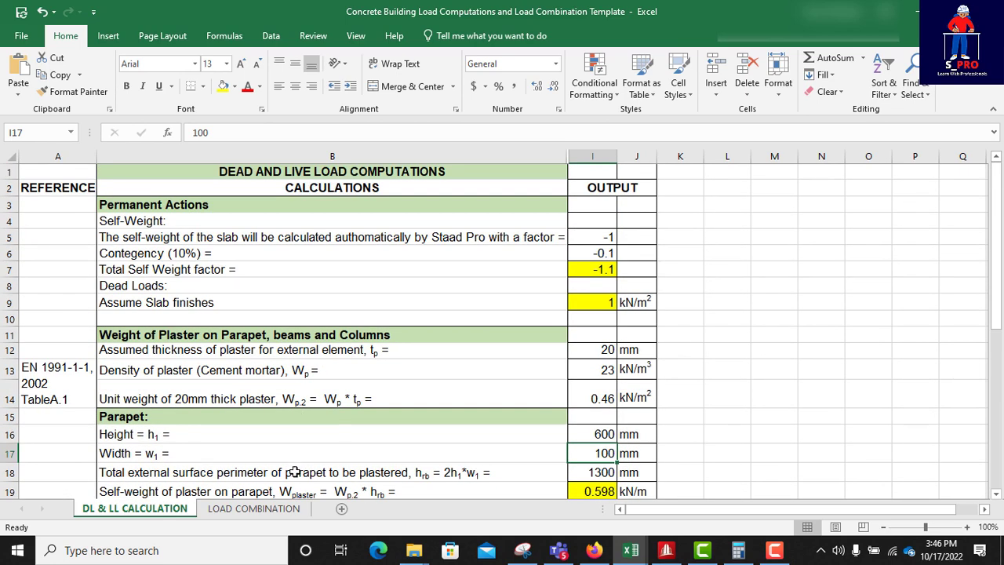
scroll(286, 351, "down", 7)
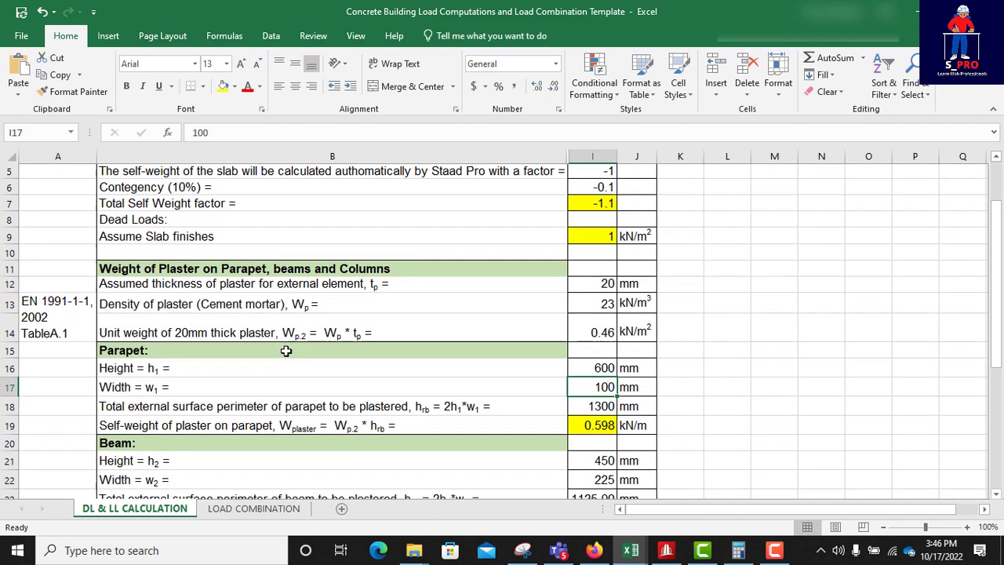
scroll(286, 350, "up", 2)
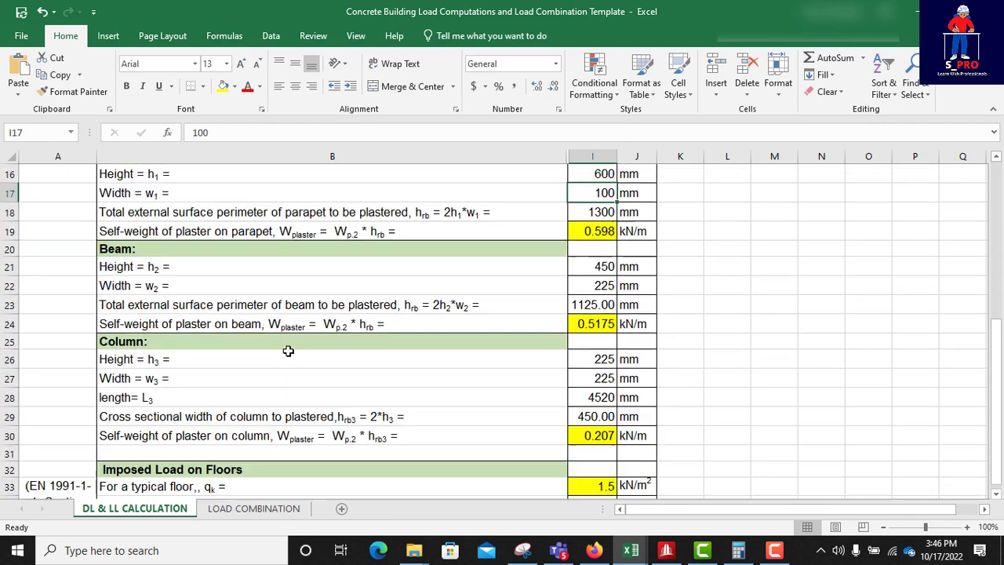
Examine the serviceability, equilibrium, geotechnical and structural combination tables on the LOAD COMBINATION sheet
left_click(262, 509)
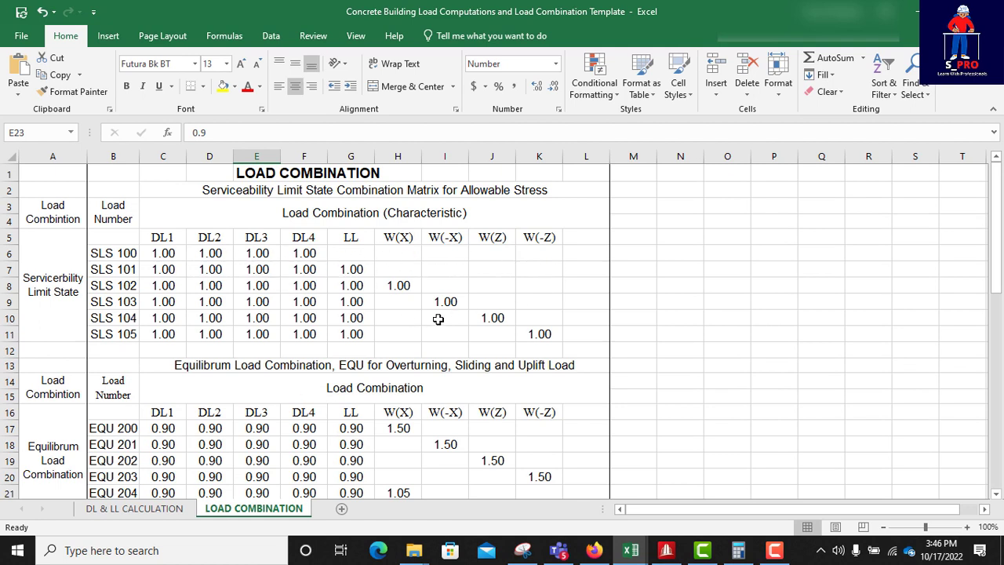
scroll(427, 323, "down", 3)
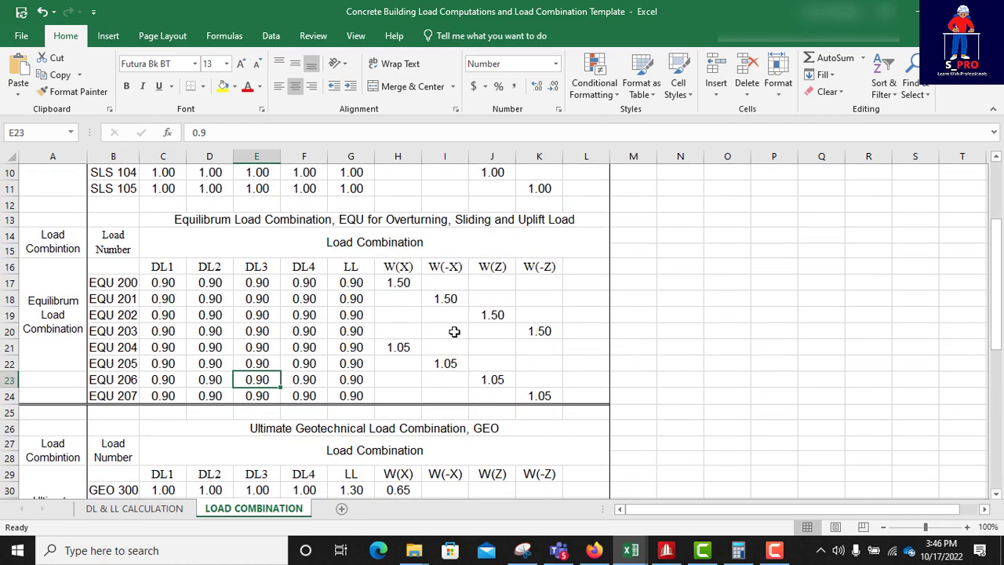
scroll(380, 387, "down", 7)
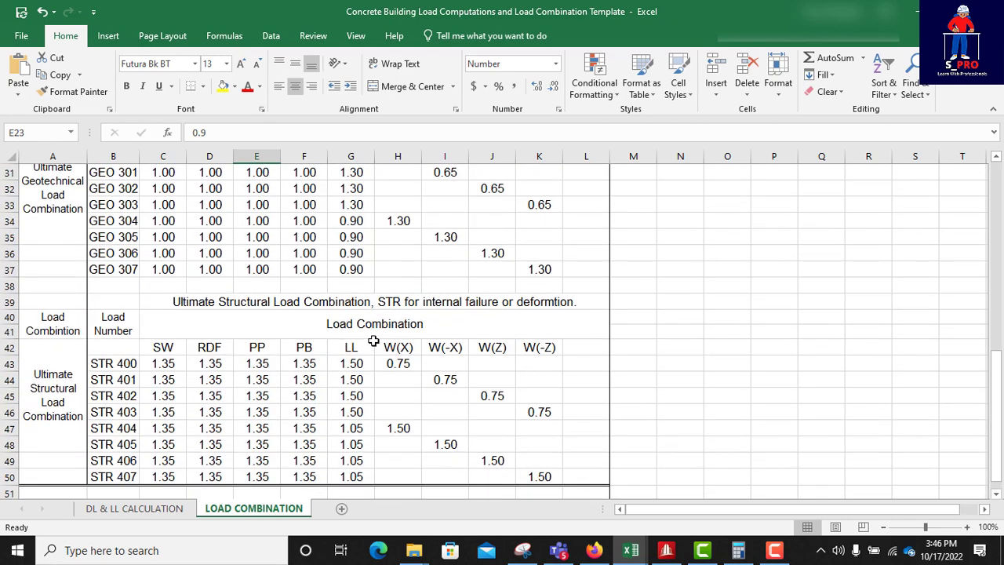
scroll(374, 340, "up", 10)
scroll(372, 342, "down", 6)
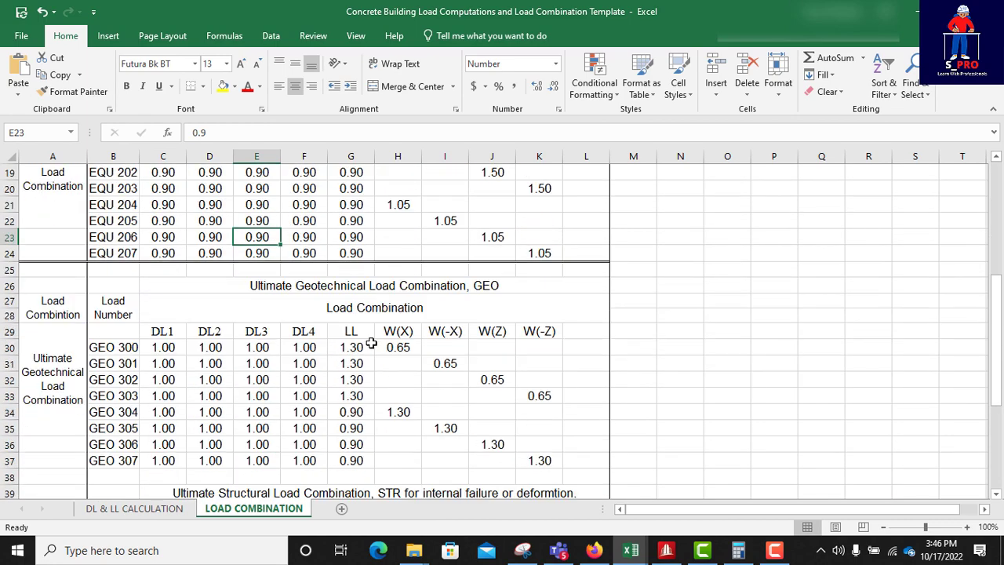
scroll(371, 343, "down", 3)
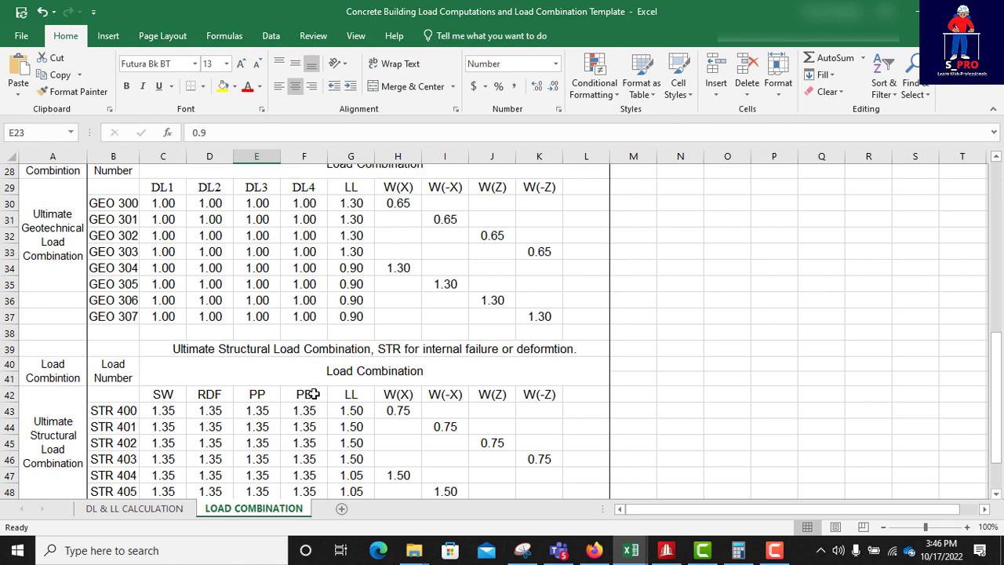
scroll(313, 393, "up", 9)
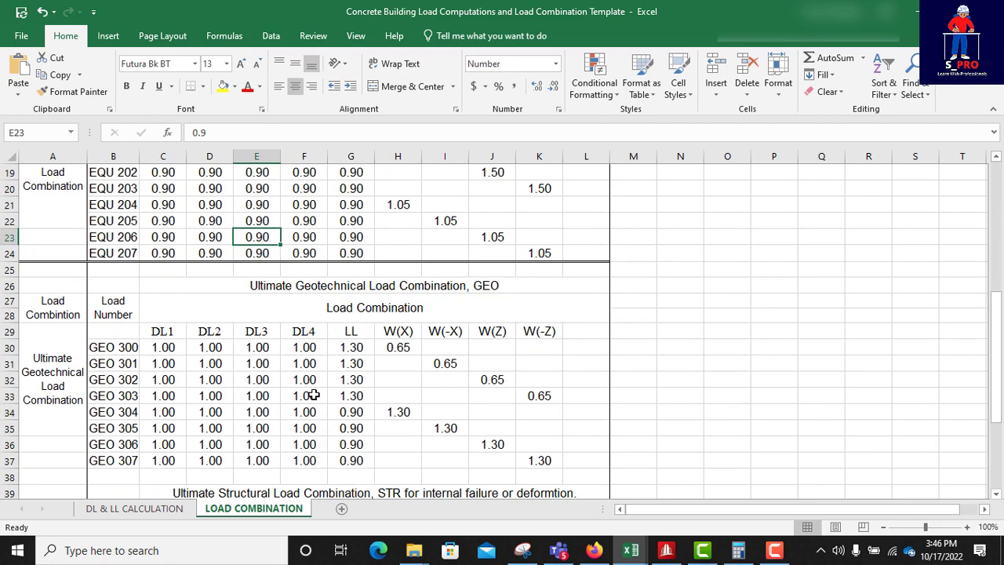
Return to the DL & LL CALCULATION sheet, then switch to STAAD.Pro and view the whole loaded structure with its members deselected
left_click(165, 511)
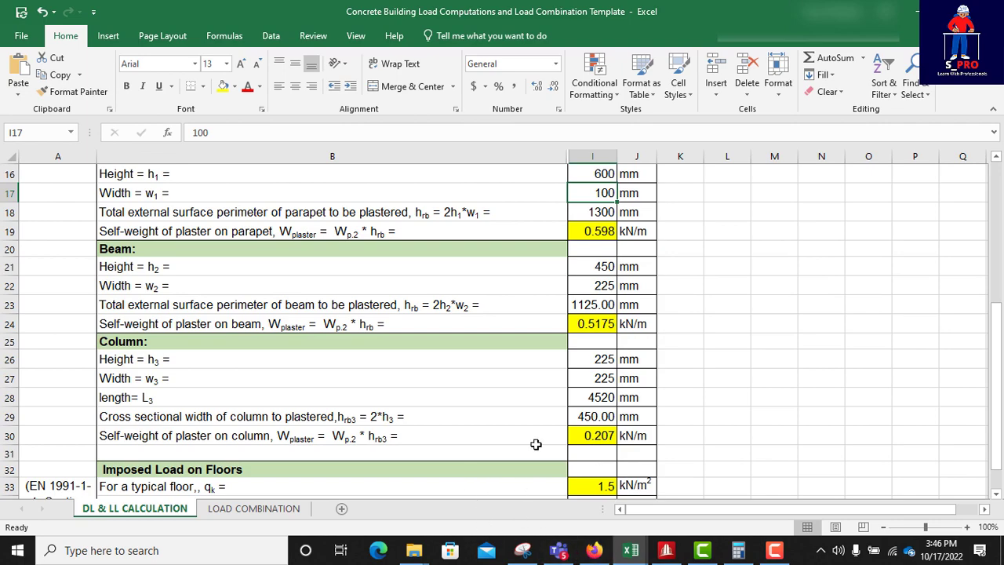
left_click(665, 550)
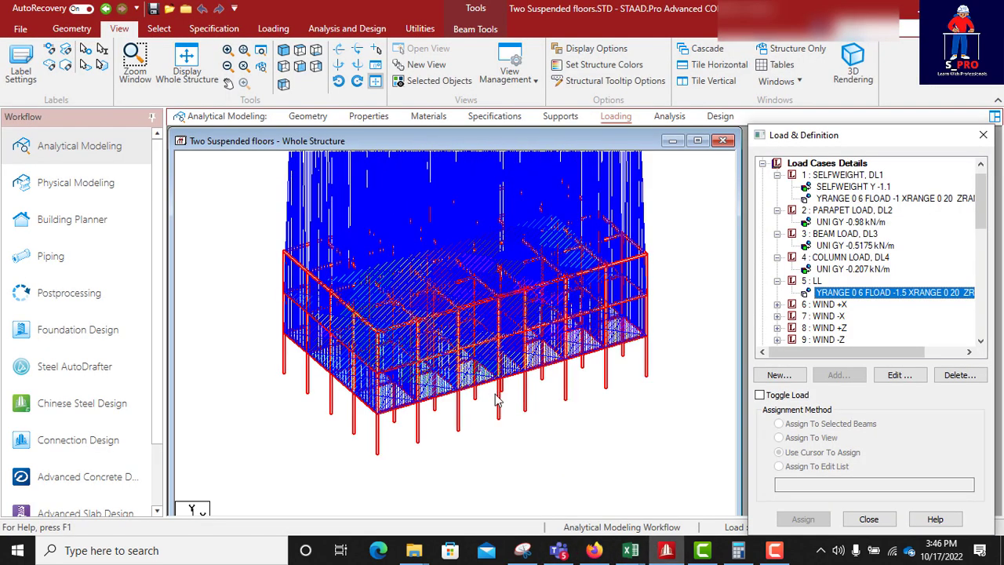
left_click(506, 412)
scroll(502, 424, "down", 2)
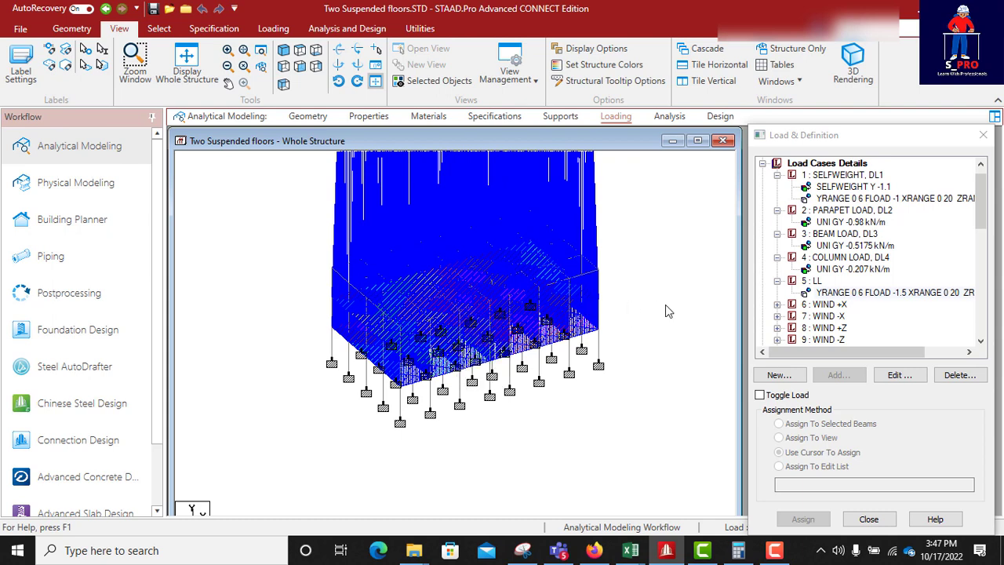
Switch back to the load computations workbook in Excel and view the start of the DL & LL CALCULATION sheet
mouse_move(631, 550)
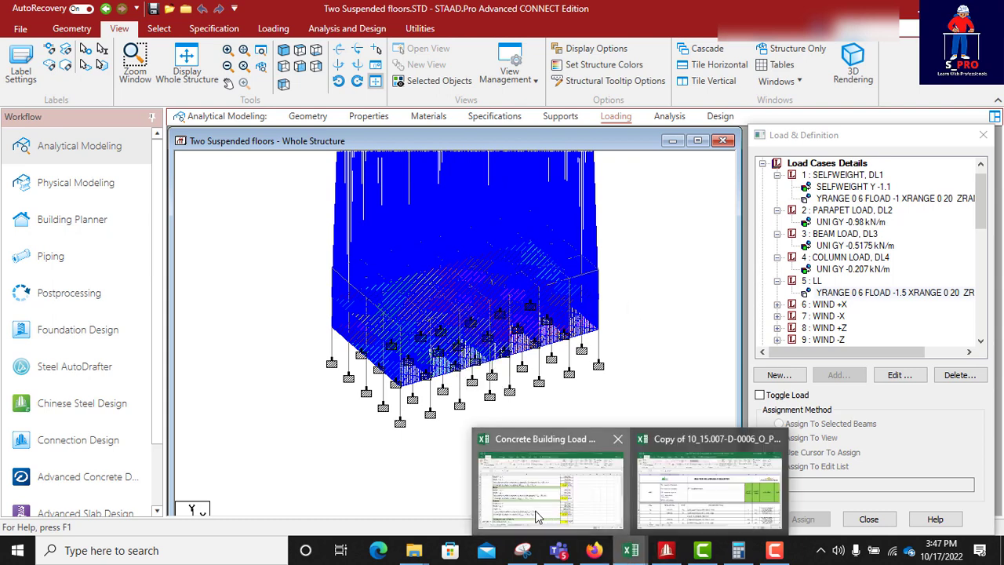
left_click(541, 486)
scroll(495, 393, "up", 5)
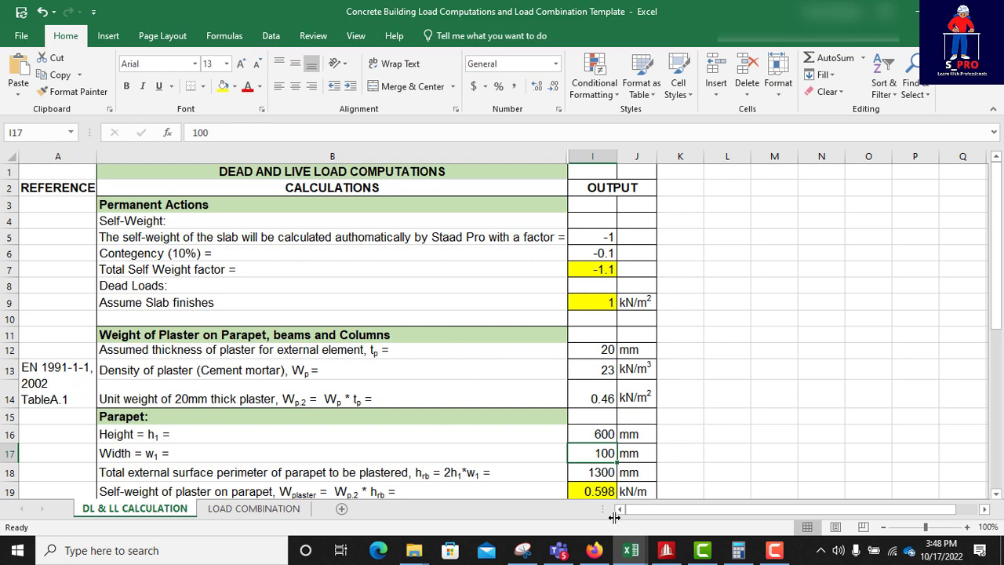
Switch to STAAD.Pro and run the analysis of the Two Suspended floors model, staying in modeling mode
left_click(666, 549)
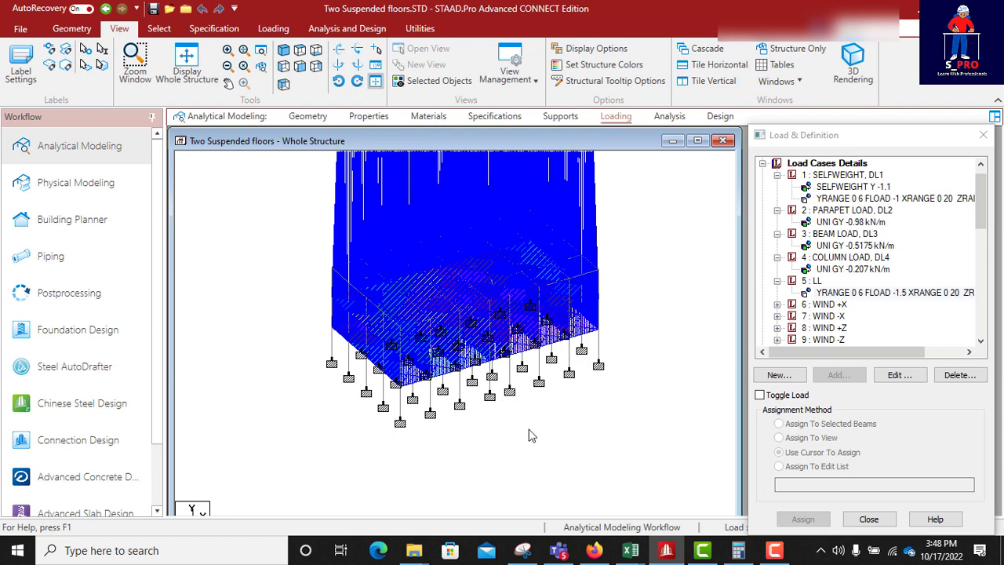
middle_click_drag(534, 286, 465, 383)
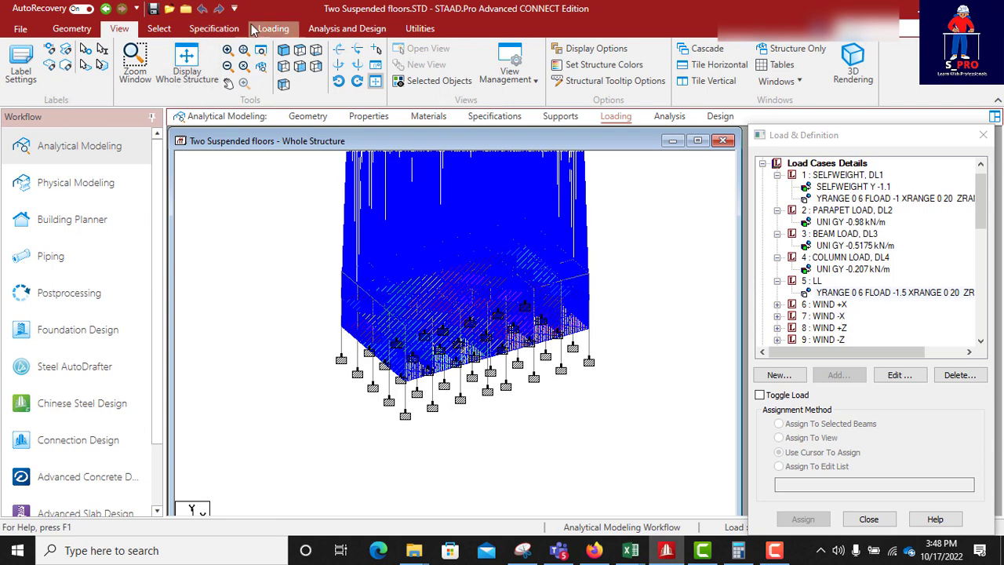
left_click(342, 30)
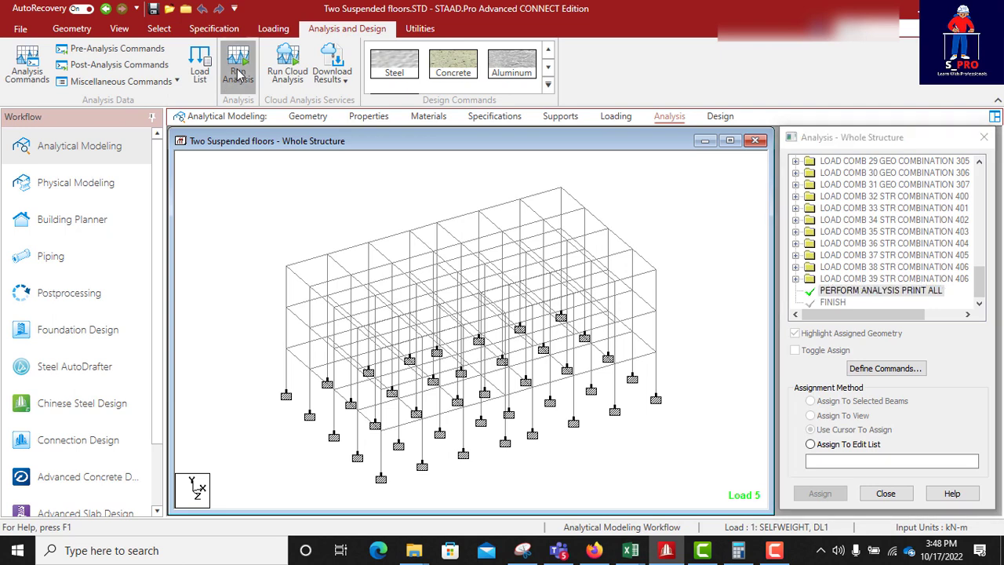
left_click(237, 72)
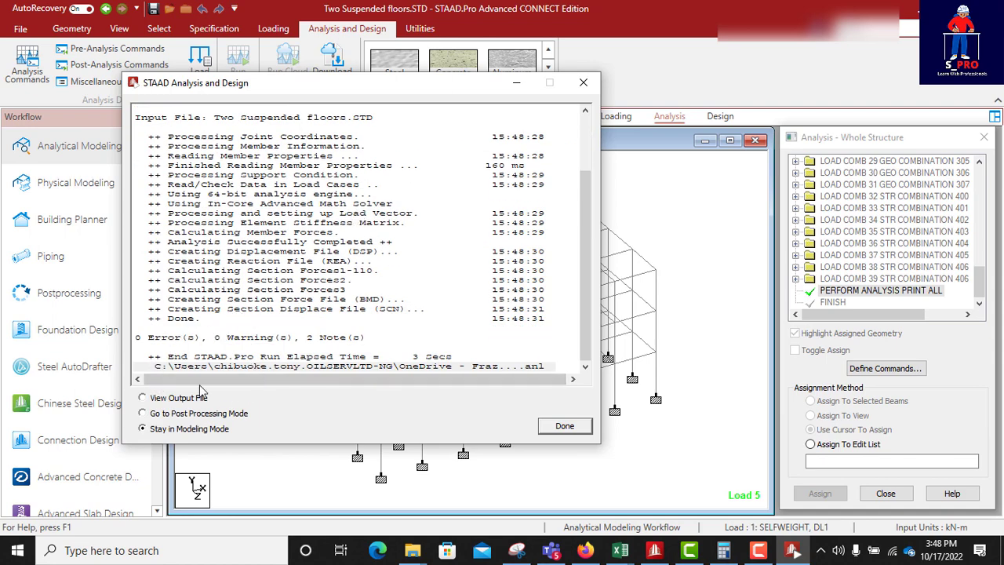
left_click(568, 427)
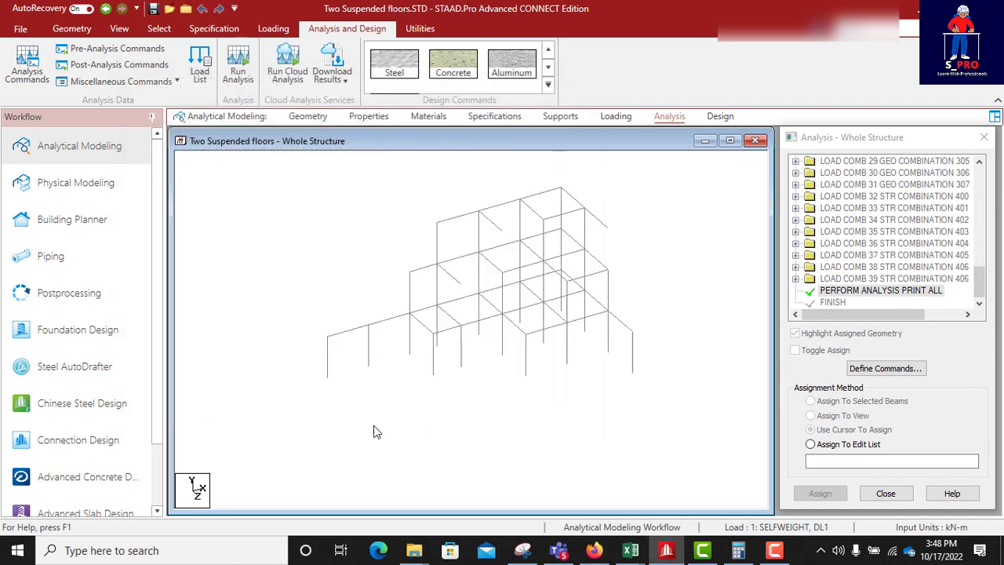
Launch Advanced Concrete Design (RCDC), name the new project Concrete Building, and fill in the client's and engineer's names
left_click(65, 476)
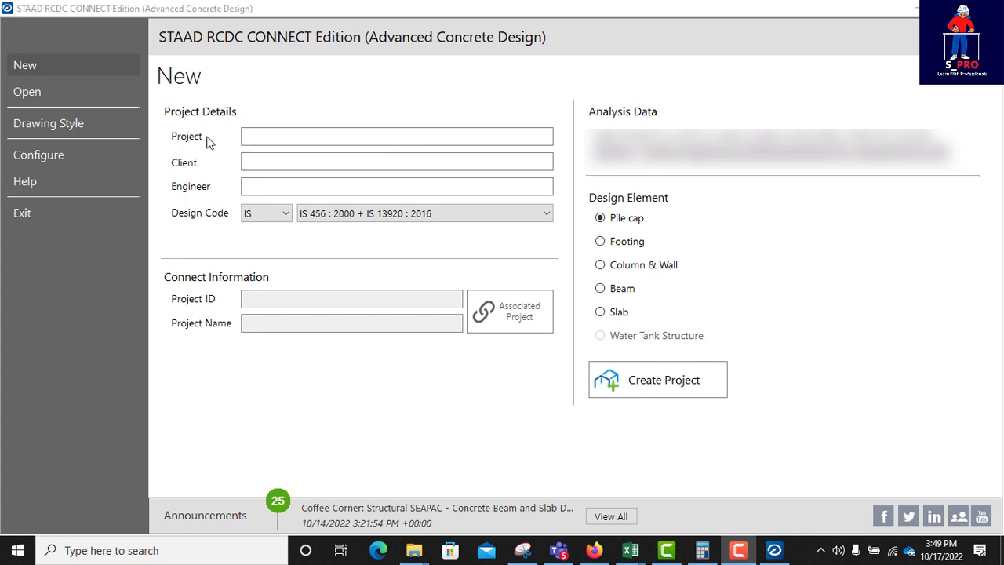
left_click(280, 137)
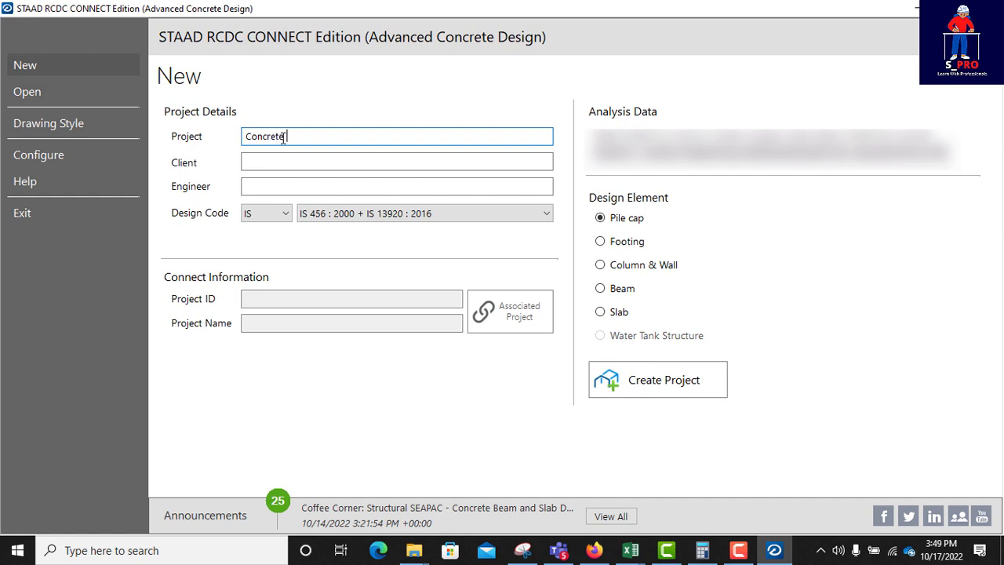
type("Building")
left_click(267, 162)
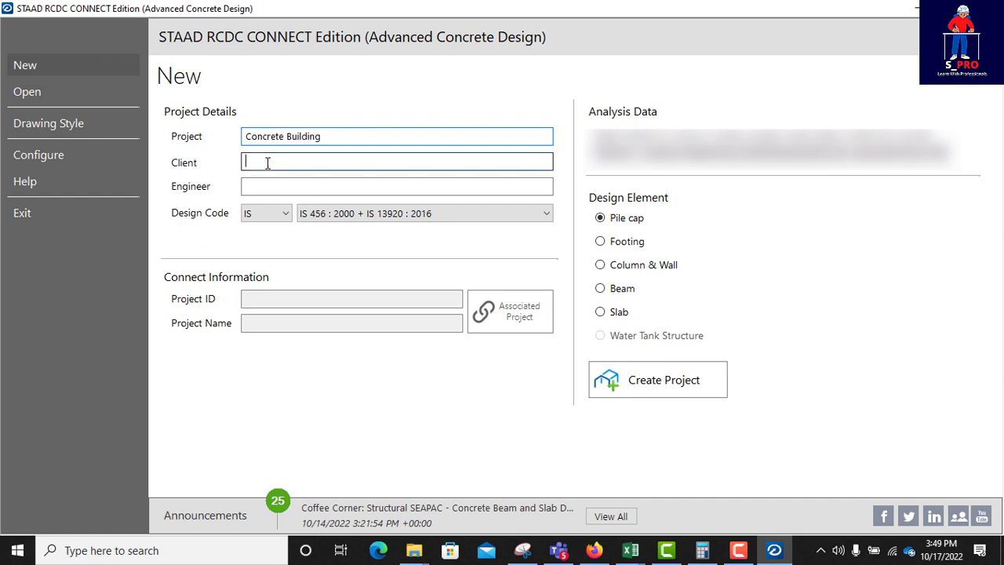
type("Mr. ABC")
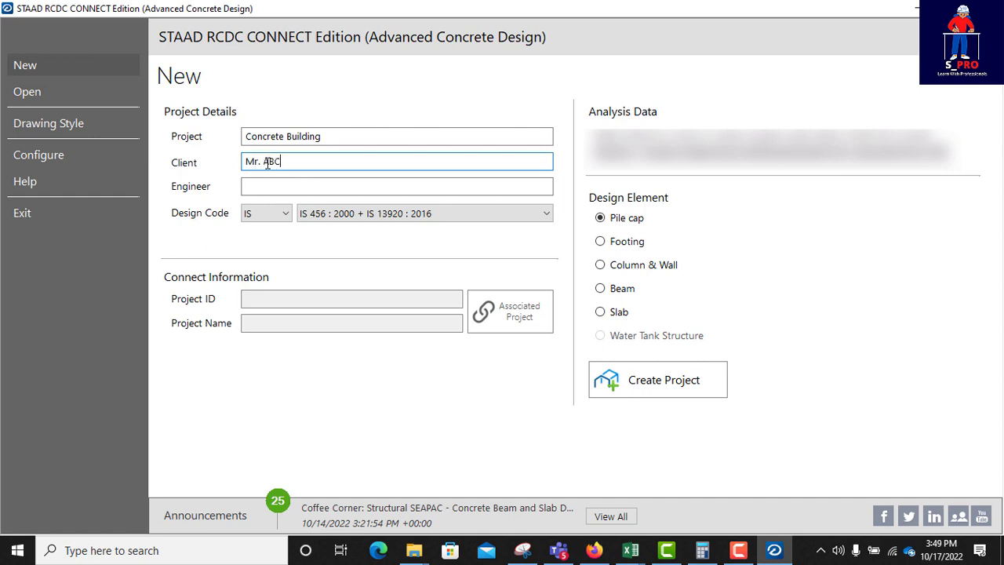
left_click(258, 186)
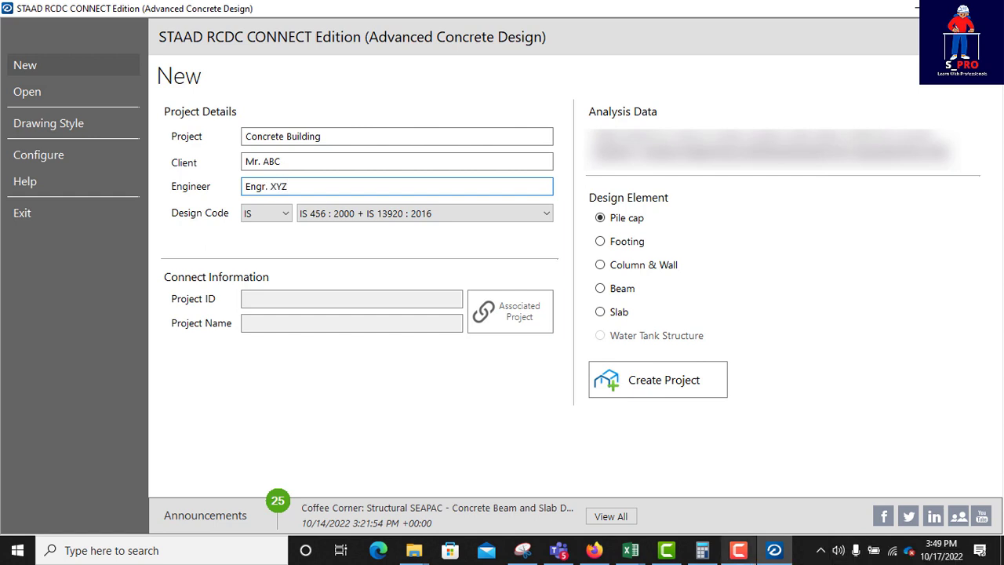
left_click(284, 218)
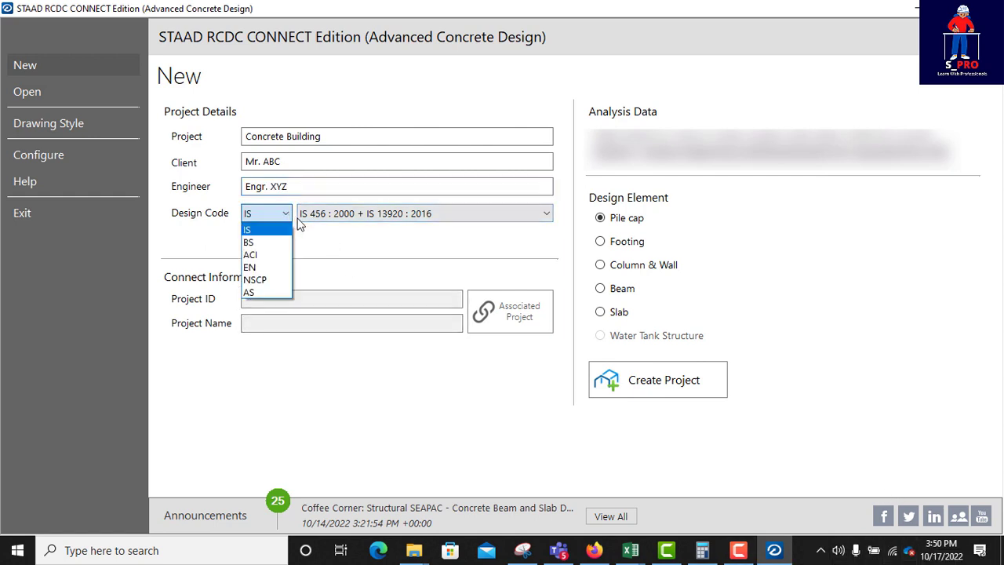
left_click(263, 255)
left_click(469, 214)
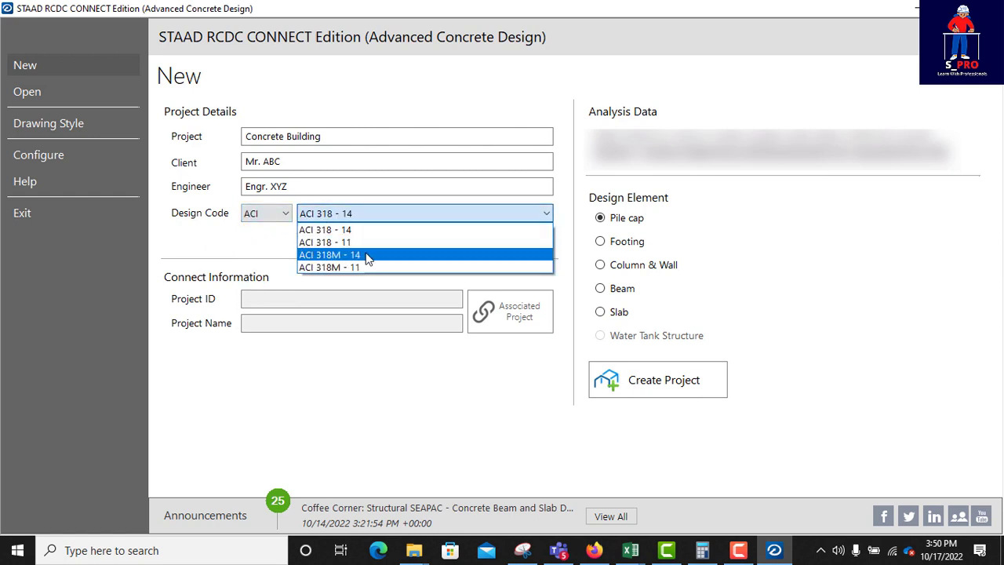
left_click(428, 221)
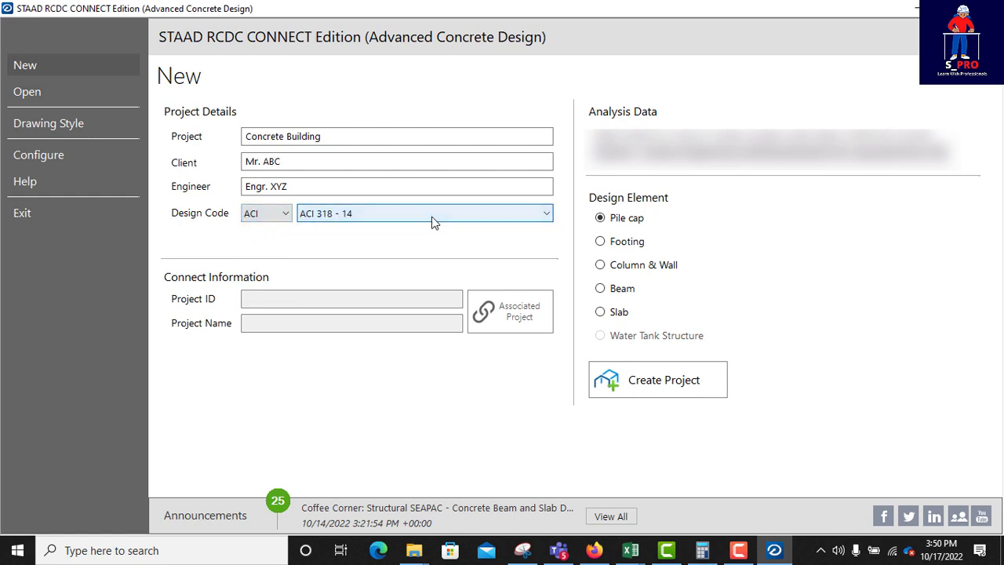
left_click(432, 219)
Set the design code to EN, BS EN 1992 - 1 - 1 : 2004, and create the project for Column & Wall design
left_click(272, 218)
left_click(272, 218)
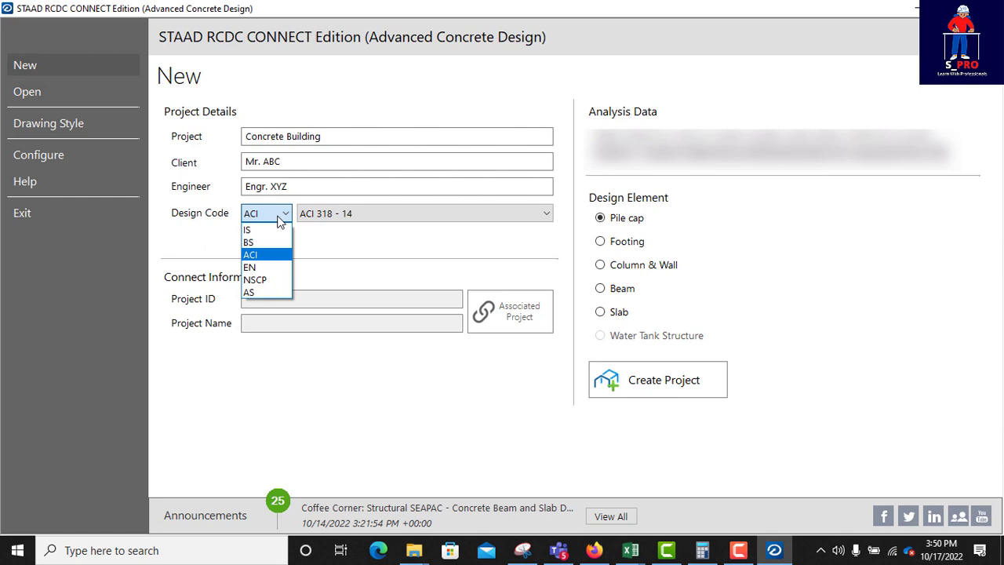
left_click(261, 261)
left_click(486, 215)
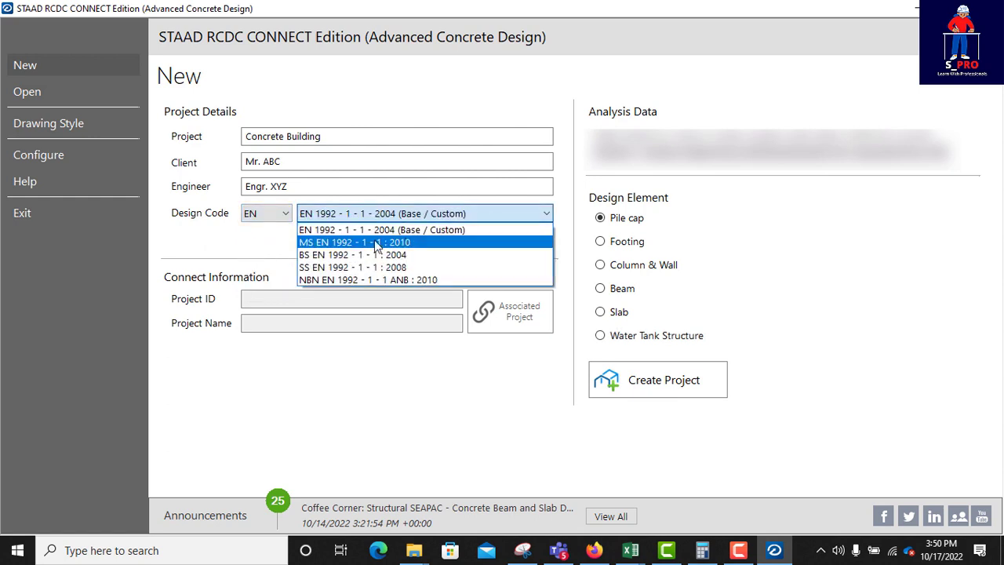
left_click(493, 255)
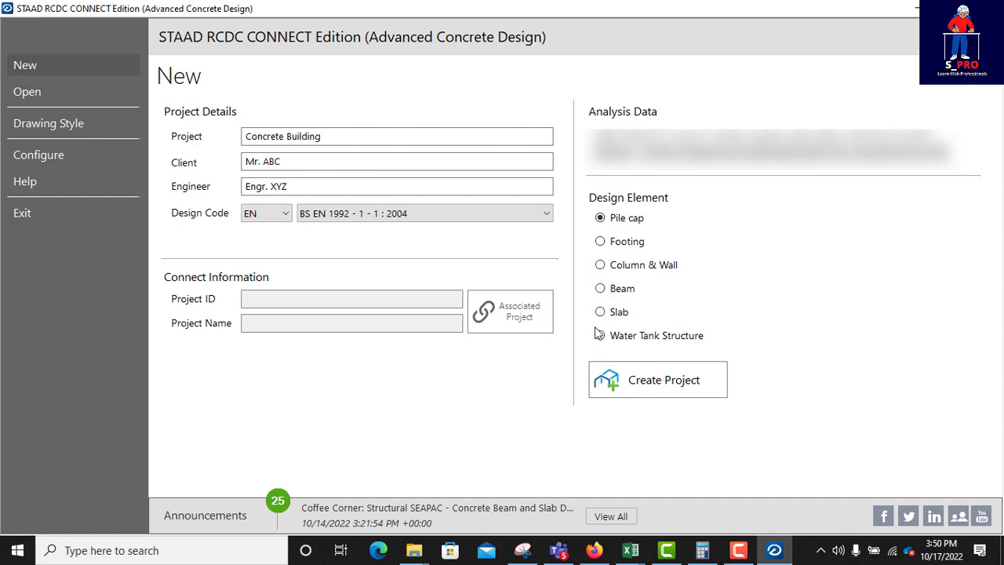
left_click(599, 265)
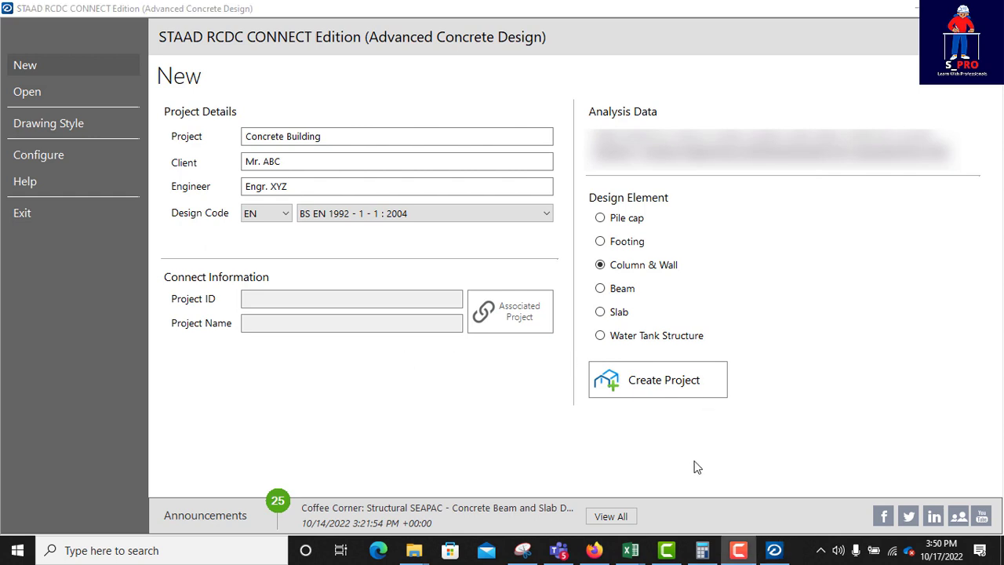
left_click(674, 384)
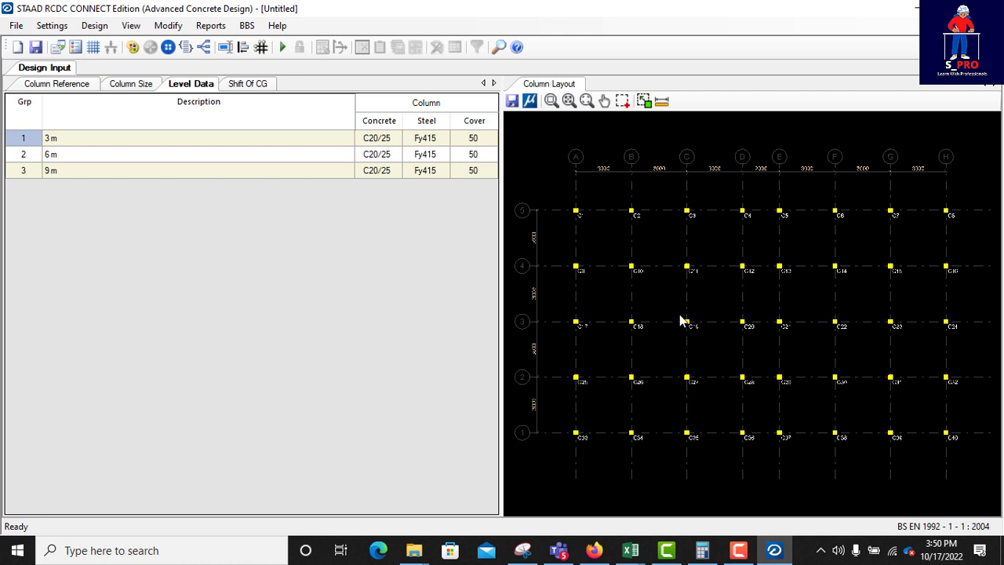
Set the column concrete grade to C25/30 for the 3 m, 6 m and 9 m levels
left_click(611, 212)
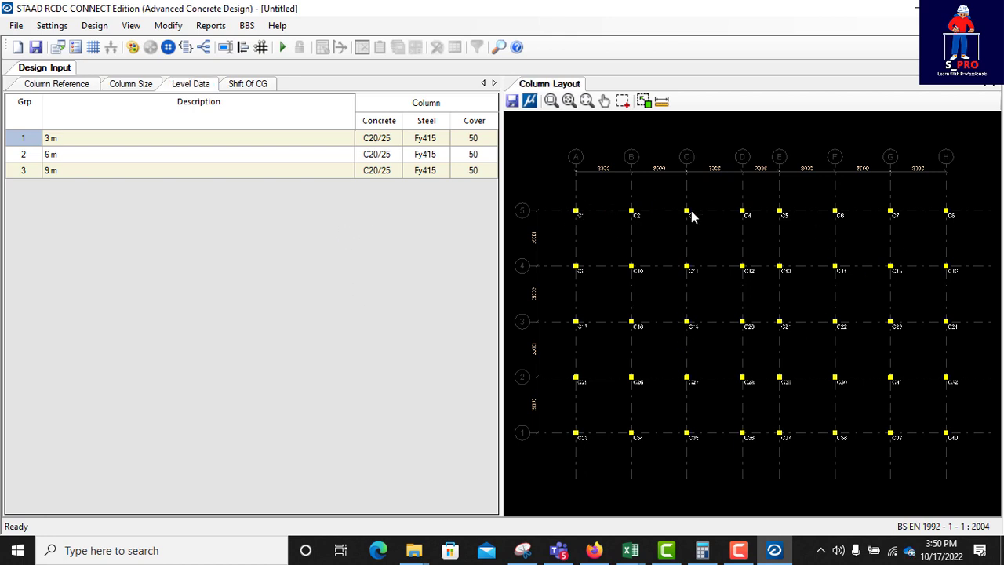
scroll(588, 212, "up", 4)
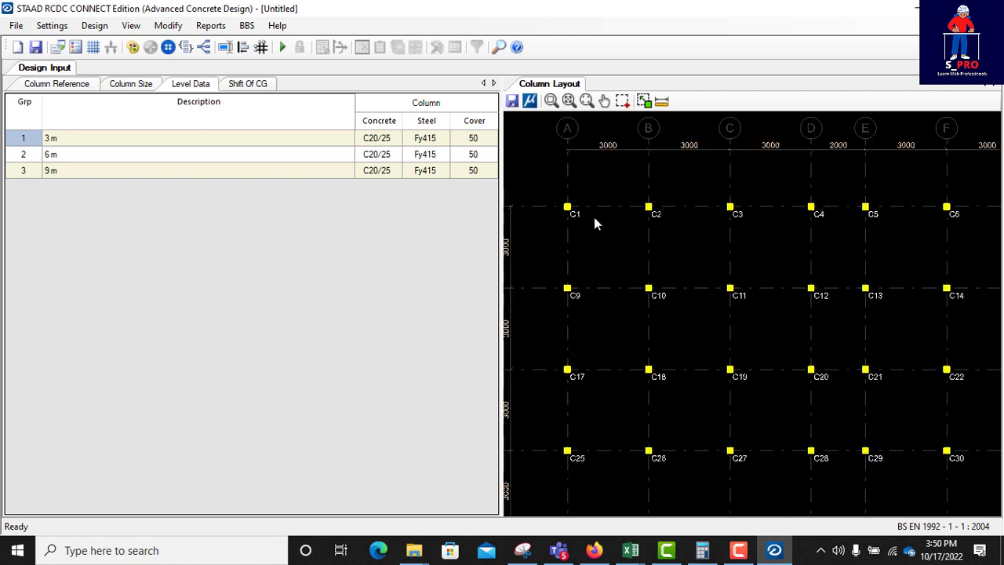
scroll(760, 223, "down", 5)
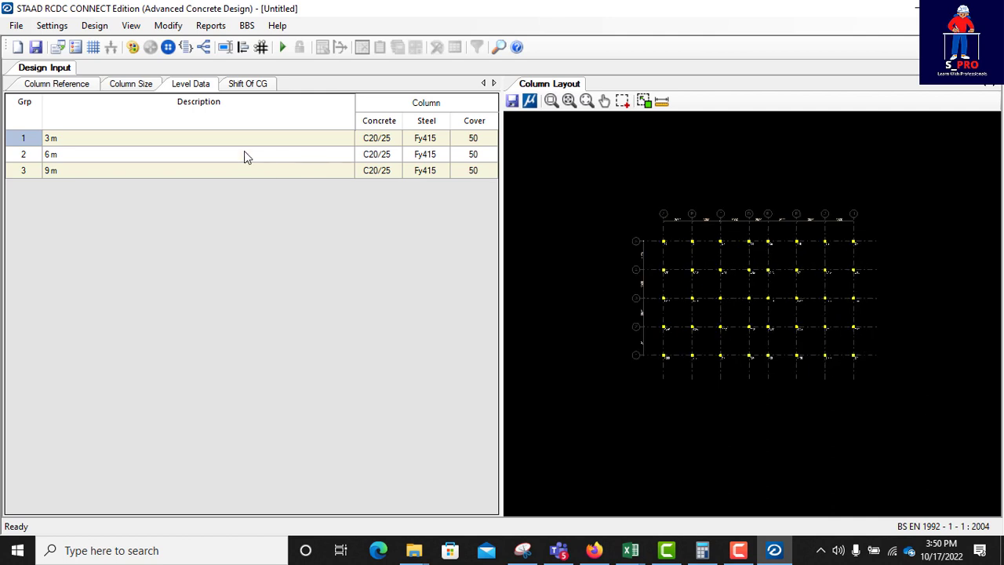
left_click(386, 141)
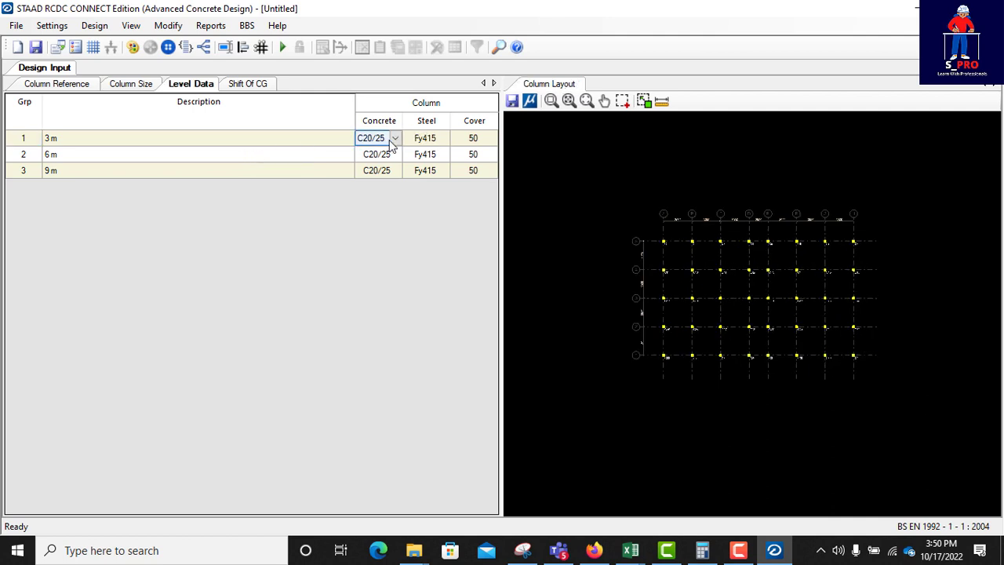
left_click(395, 138)
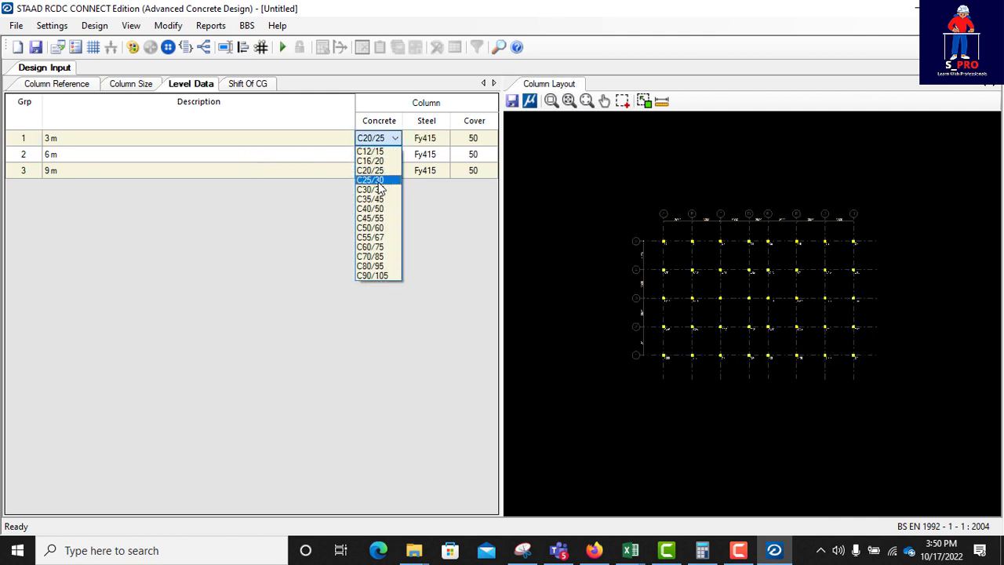
left_click(382, 180)
left_click(396, 156)
left_click(396, 159)
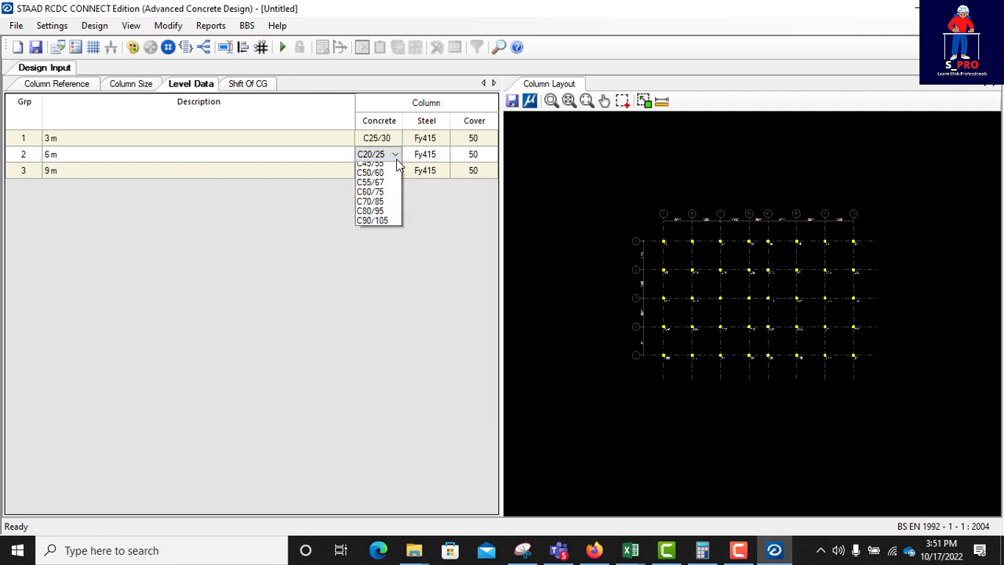
left_click(374, 197)
left_click(385, 170)
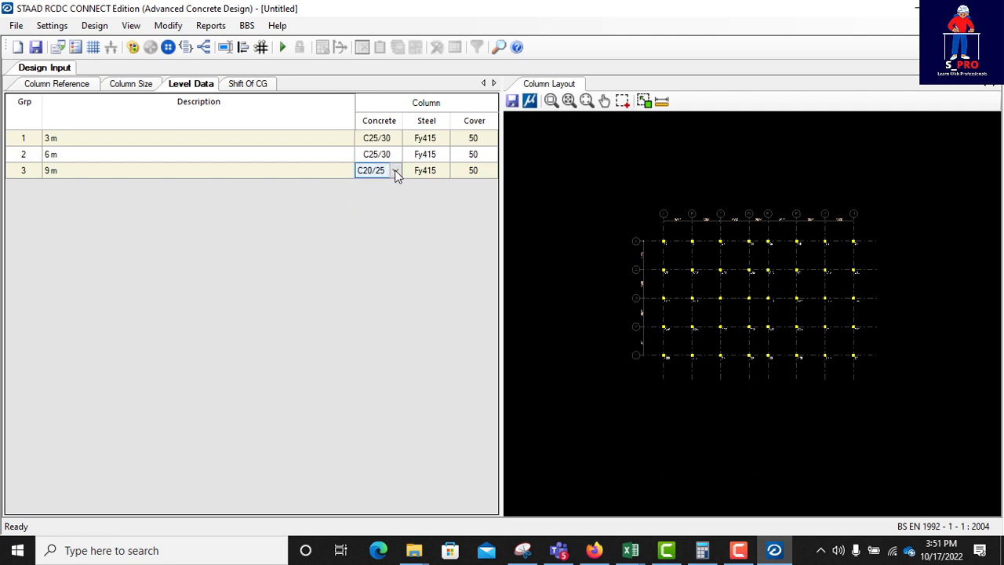
left_click(395, 170)
left_click(371, 215)
Set the column steel grade to Fy410 for the 3 m, 6 m and 9 m levels
left_click(428, 138)
left_click(444, 139)
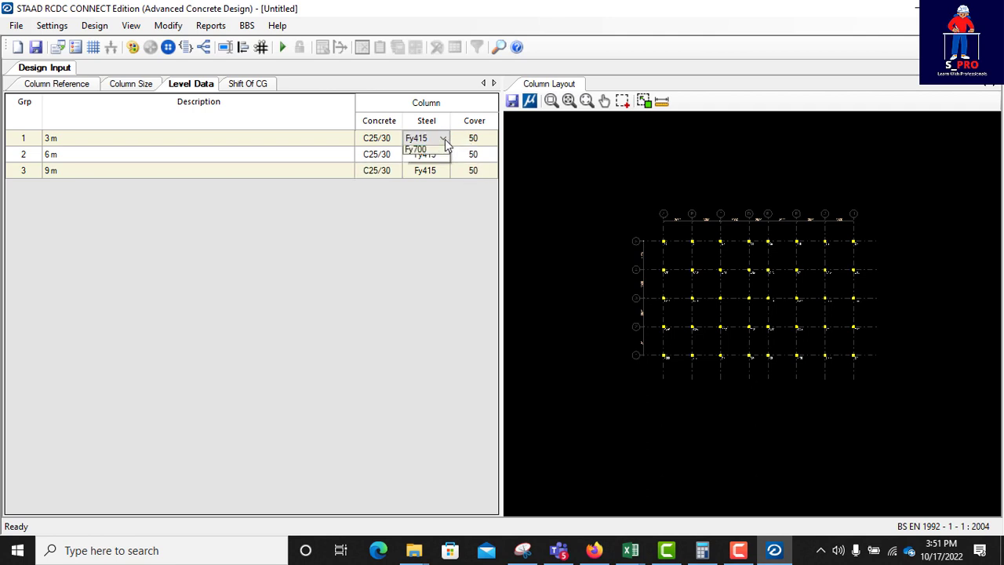
left_click(428, 153)
left_click(441, 154)
left_click(442, 154)
left_click(428, 169)
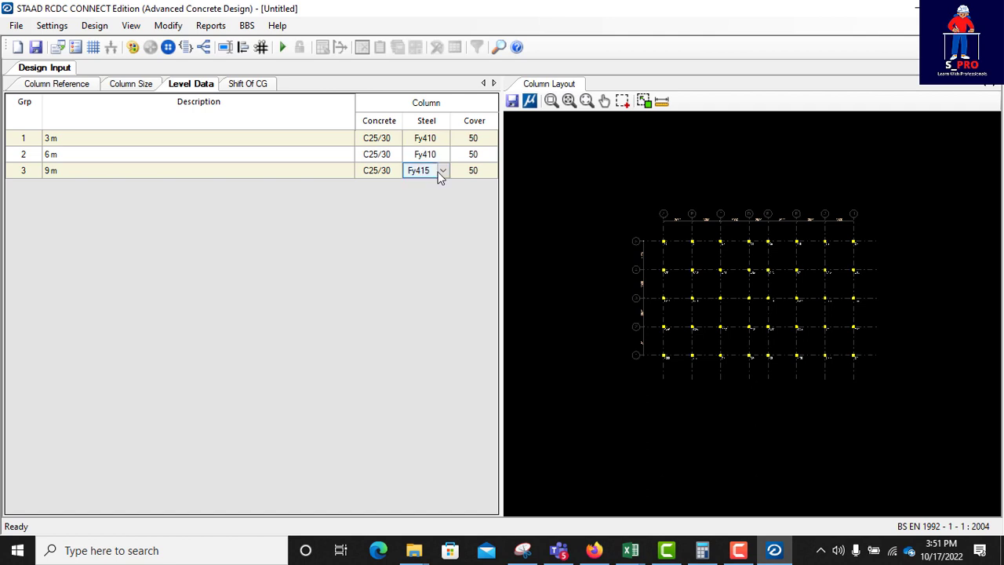
left_click(442, 171)
left_click(421, 182)
left_click(475, 139)
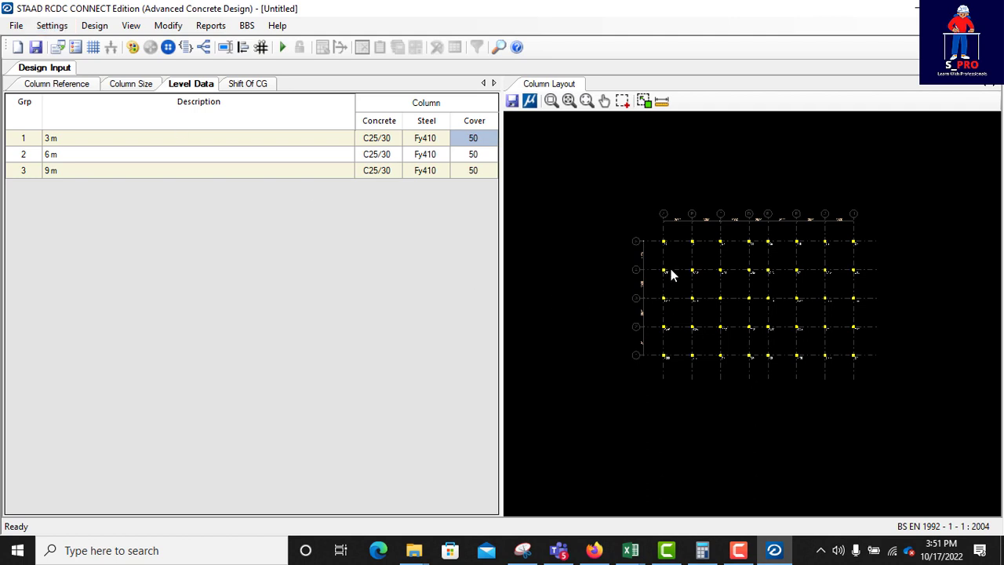
Review the Shift Of CG, Column Size and Column Reference tables for the columns at each level
left_click(665, 242)
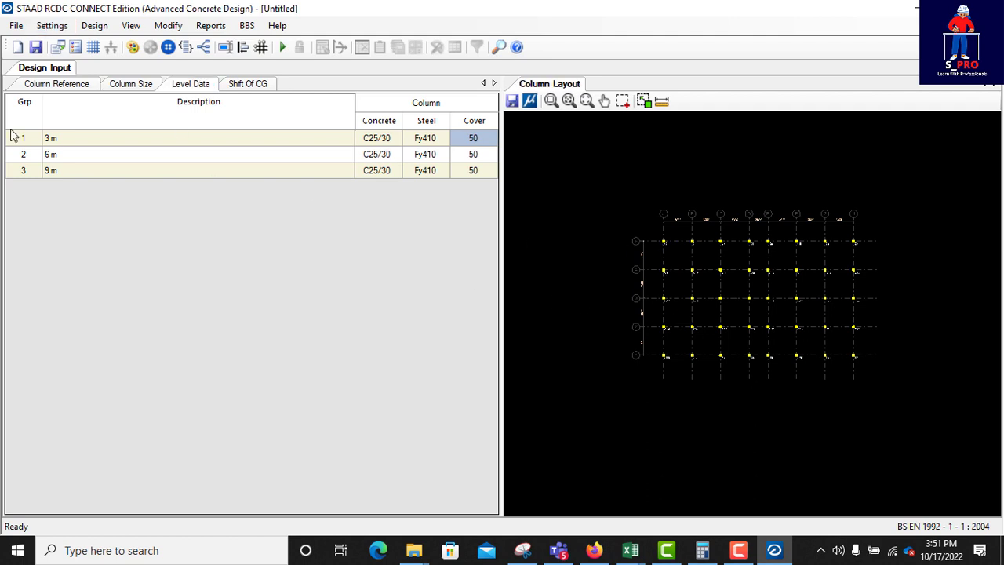
left_click(236, 88)
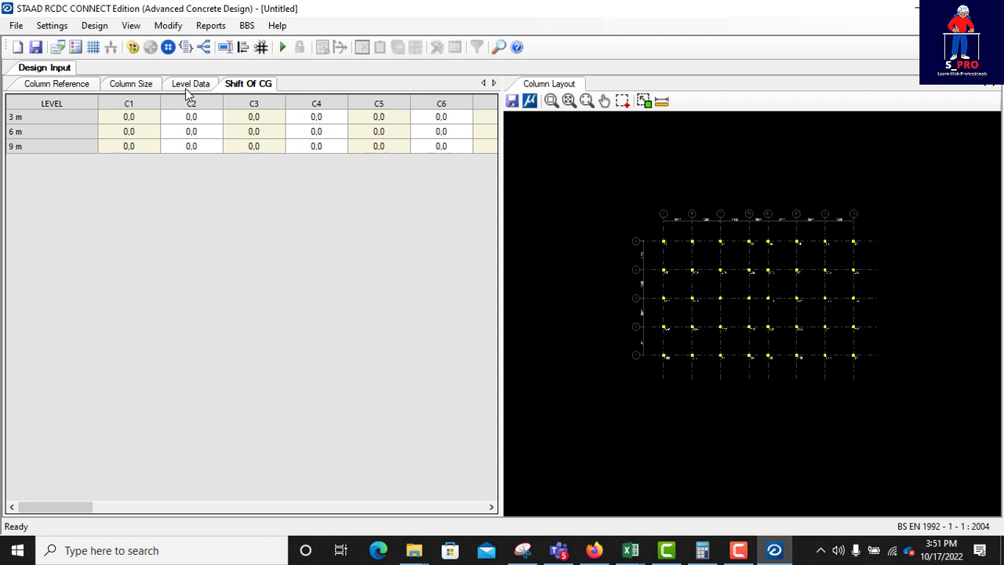
left_click(189, 87)
left_click(145, 88)
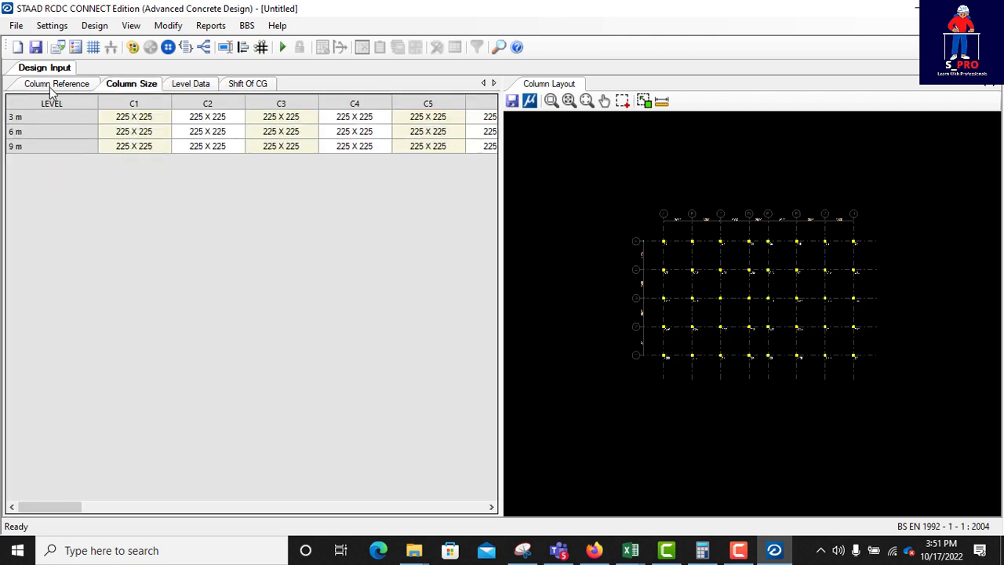
left_click(49, 87)
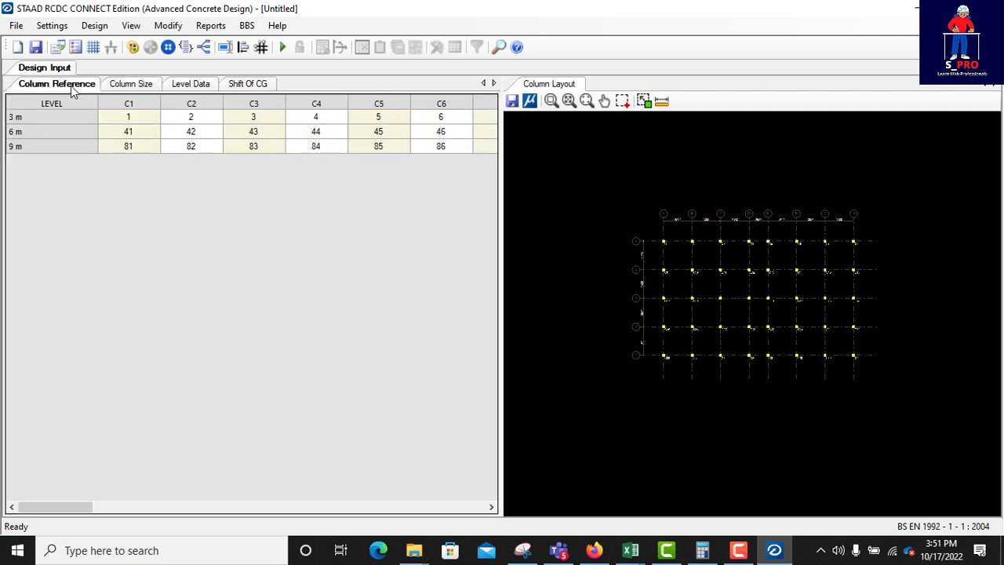
Return to the Column Size table and locate columns C1 to C4 one after another in the column layout
left_click(130, 85)
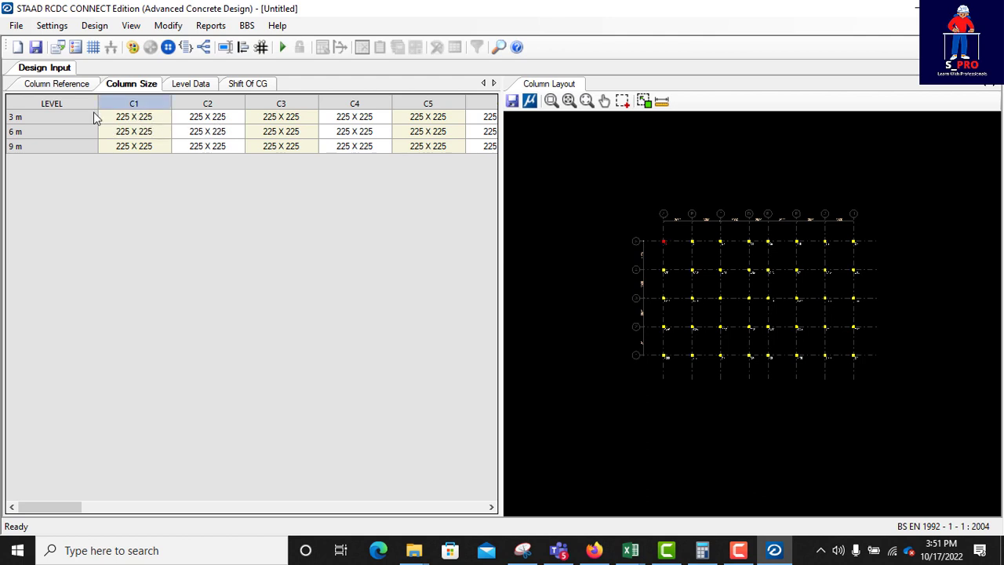
left_click(205, 109)
left_click(297, 105)
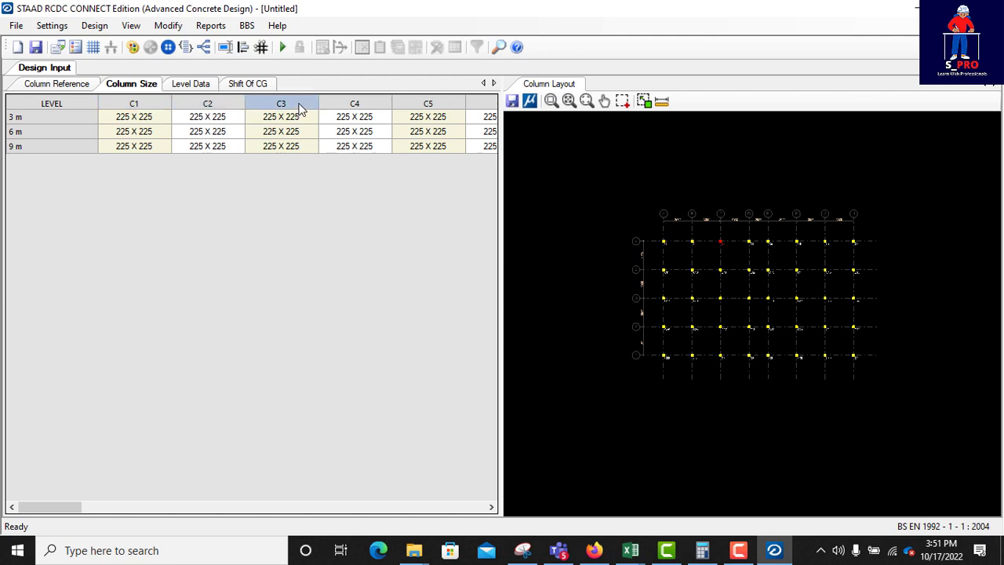
left_click(367, 108)
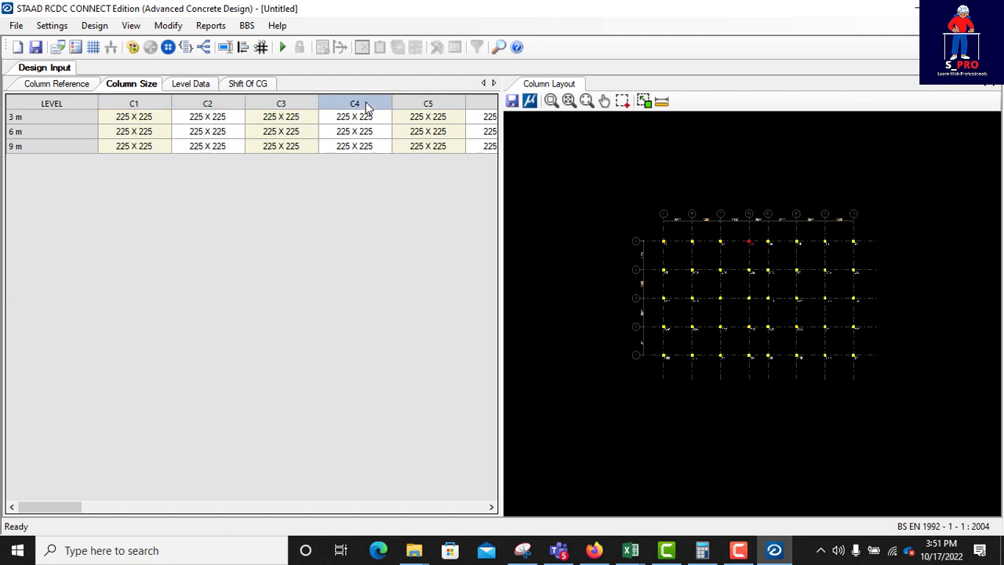
Locate columns C5, C6 and C7 one after another in the column layout
left_click(437, 105)
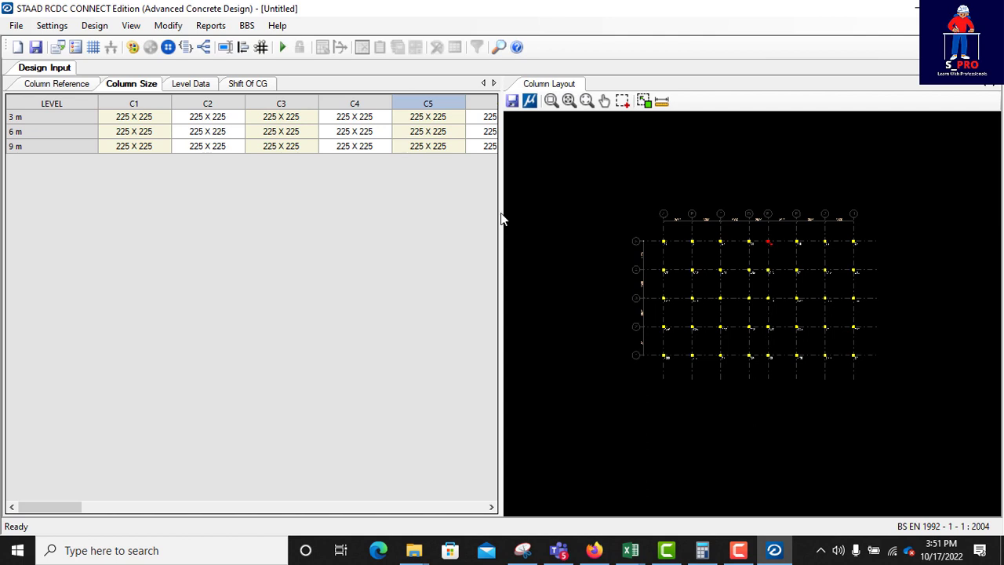
left_click_drag(502, 212, 560, 212)
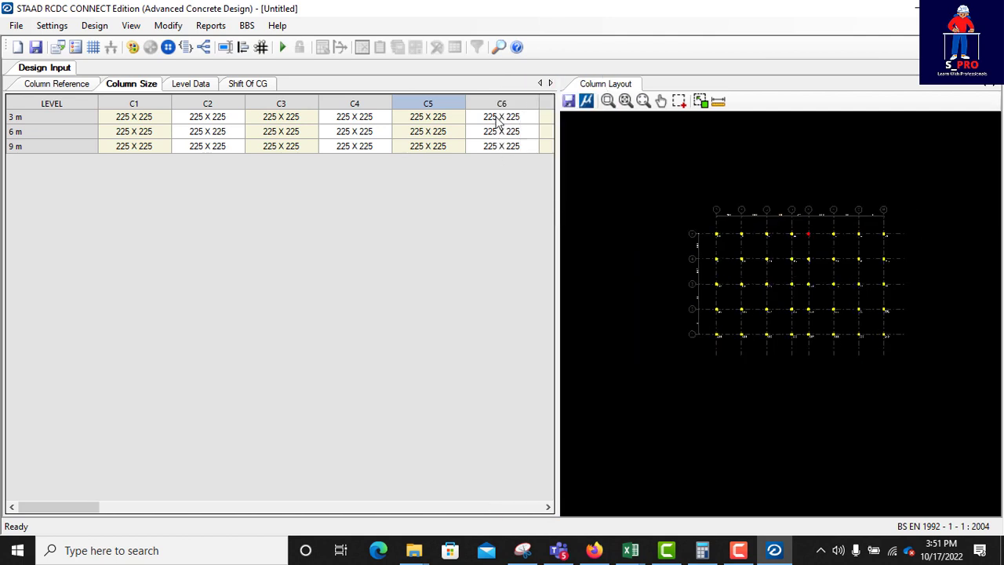
left_click(501, 107)
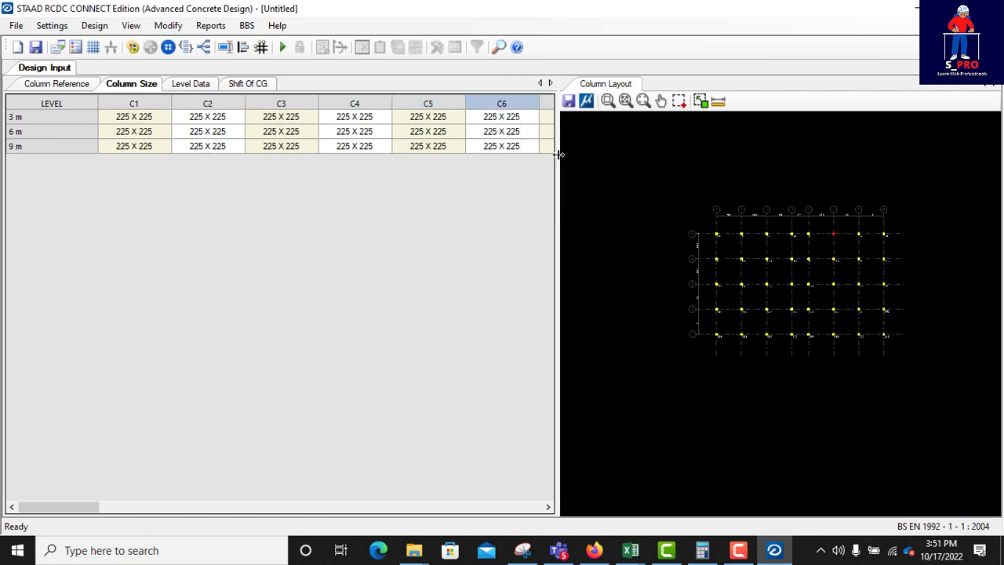
left_click_drag(559, 155, 600, 156)
left_click(560, 116)
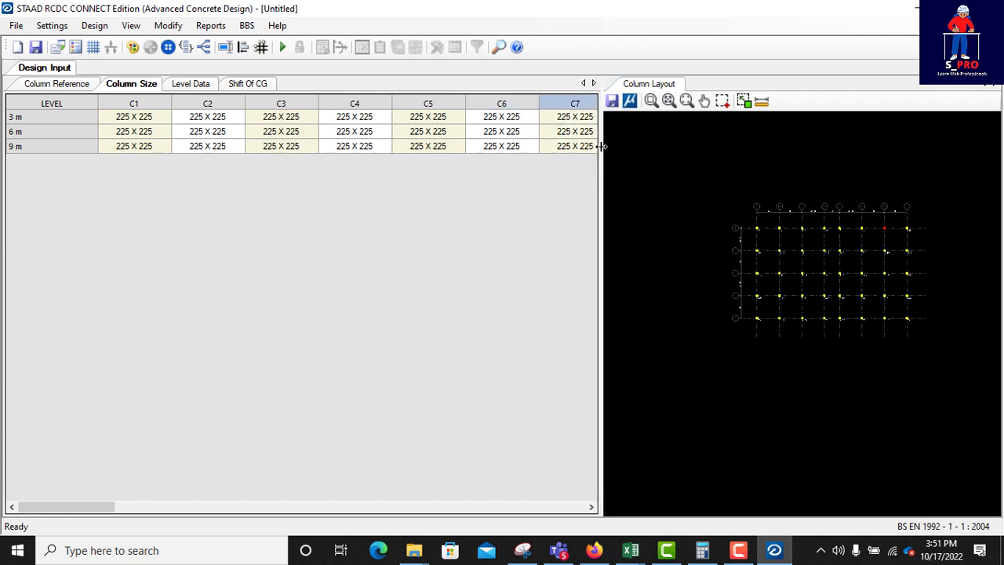
Locate columns C8 and C9 in the column layout and enlarge the layout view again
left_click_drag(601, 145, 659, 157)
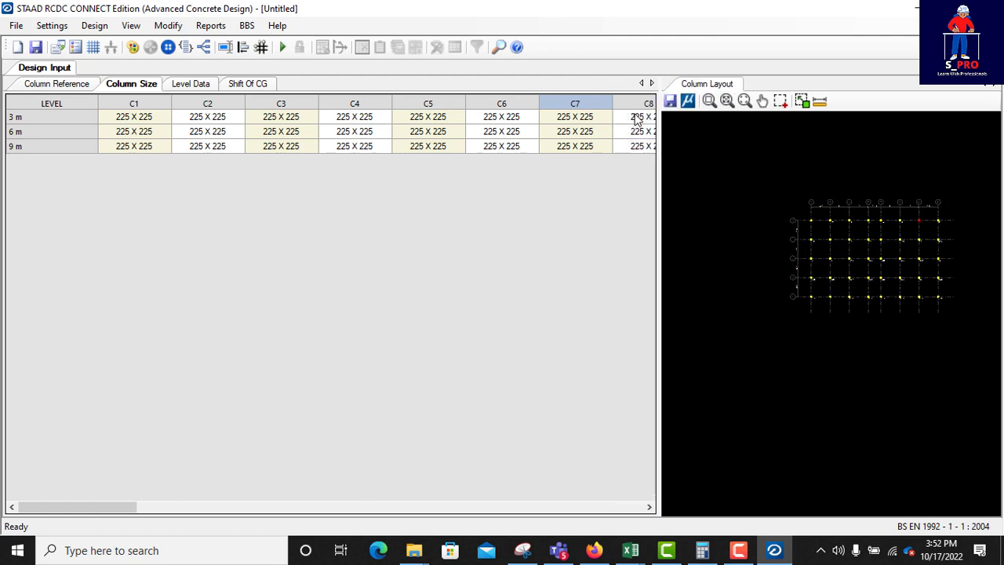
right_click(640, 116)
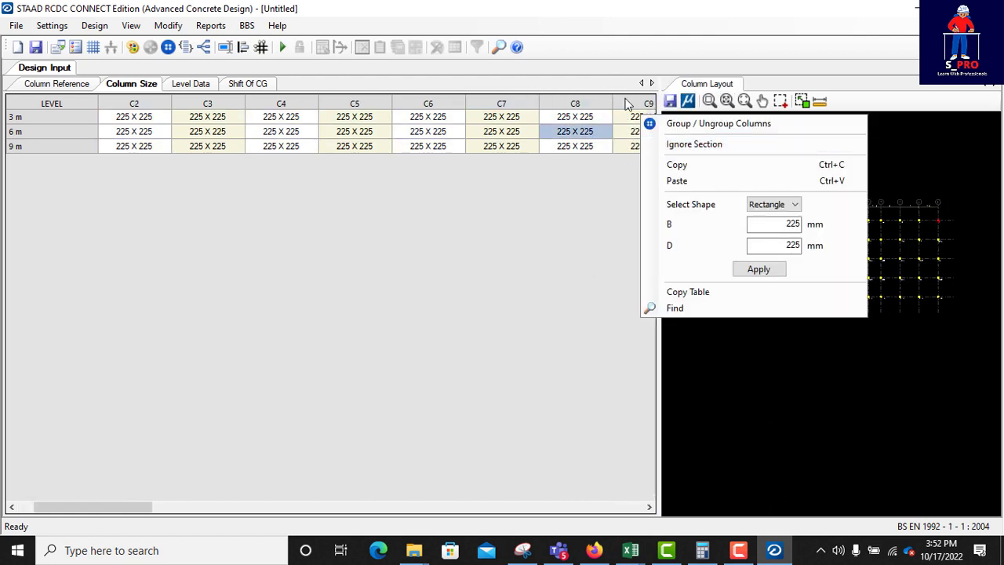
left_click(627, 106)
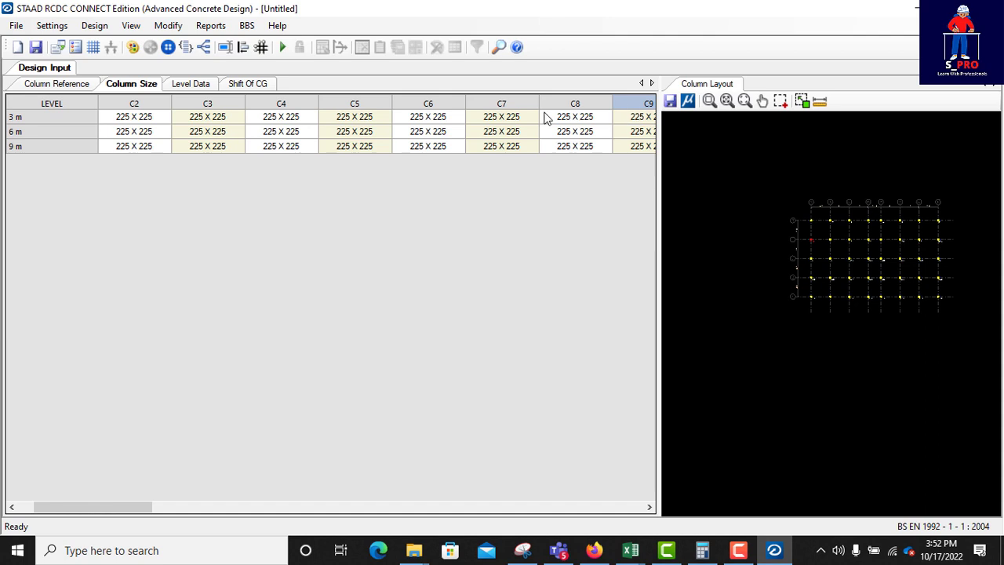
left_click(583, 106)
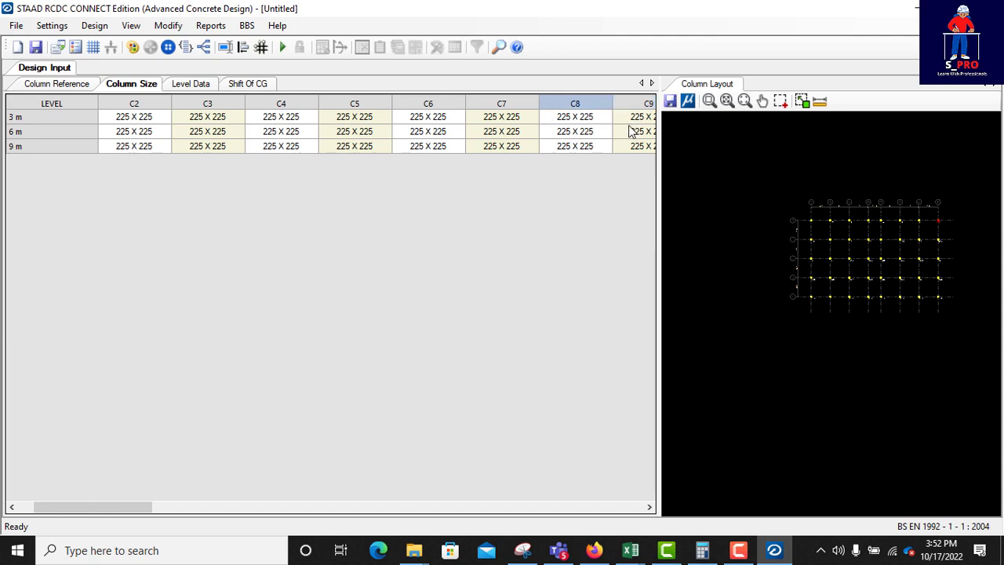
left_click(643, 106)
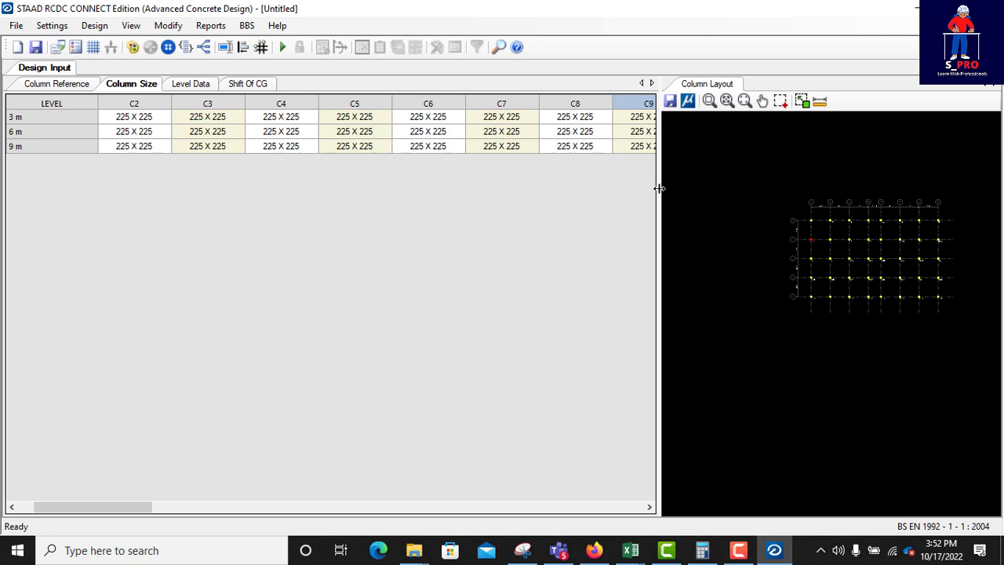
left_click_drag(661, 188, 844, 205)
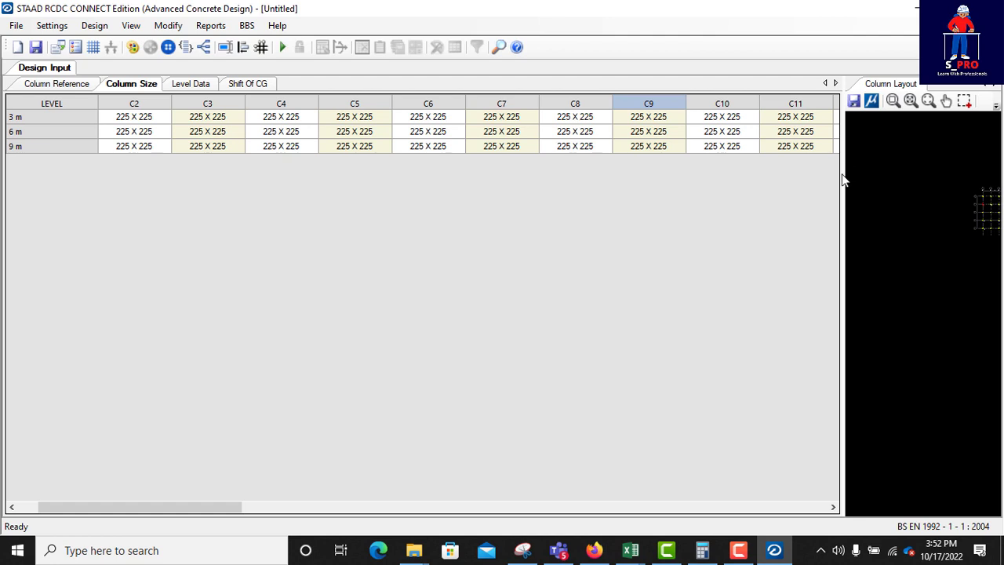
left_click_drag(845, 173, 383, 186)
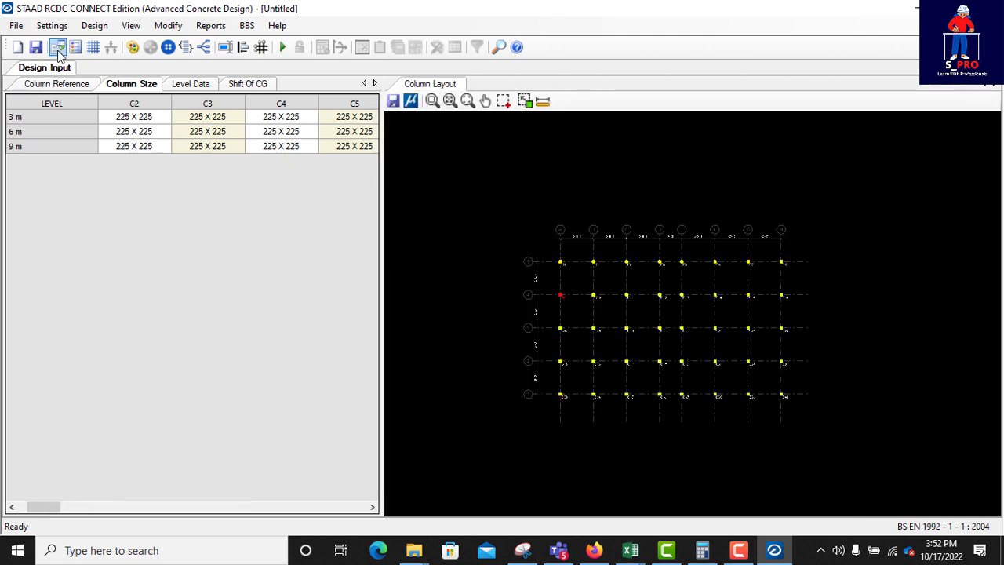
Return to the Level Data table and enable the crack width check in the design settings
left_click(185, 84)
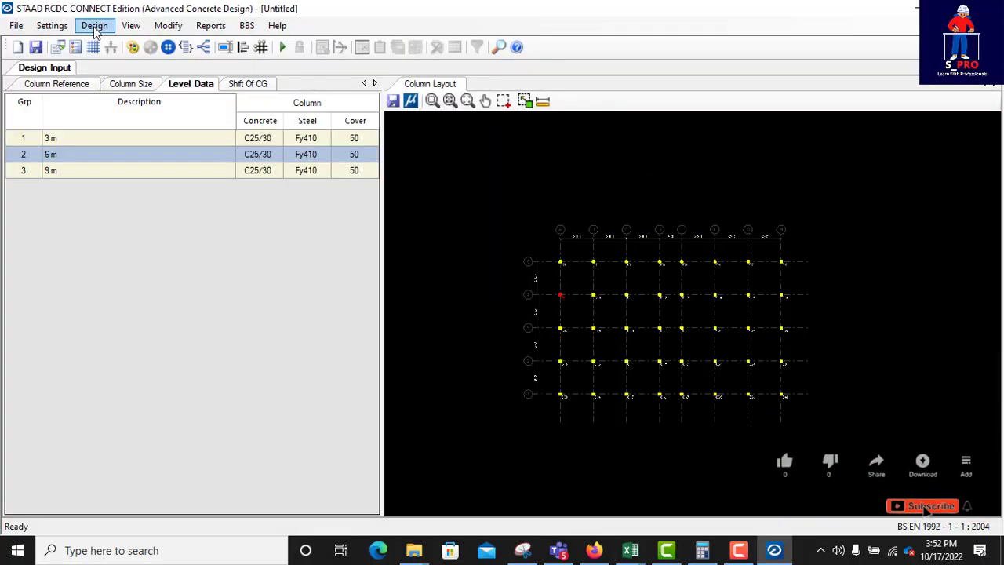
left_click(52, 26)
left_click(85, 44)
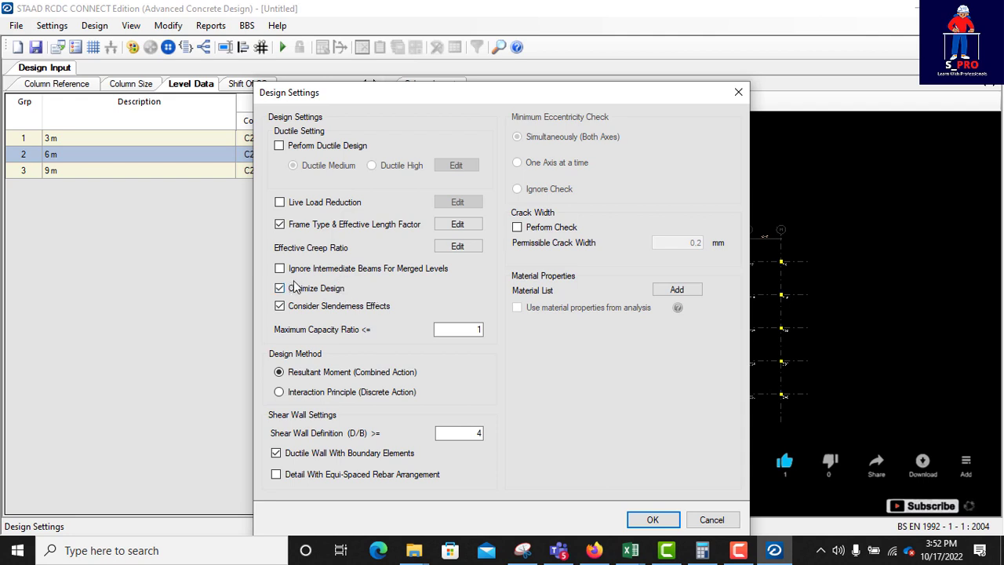
left_click(517, 227)
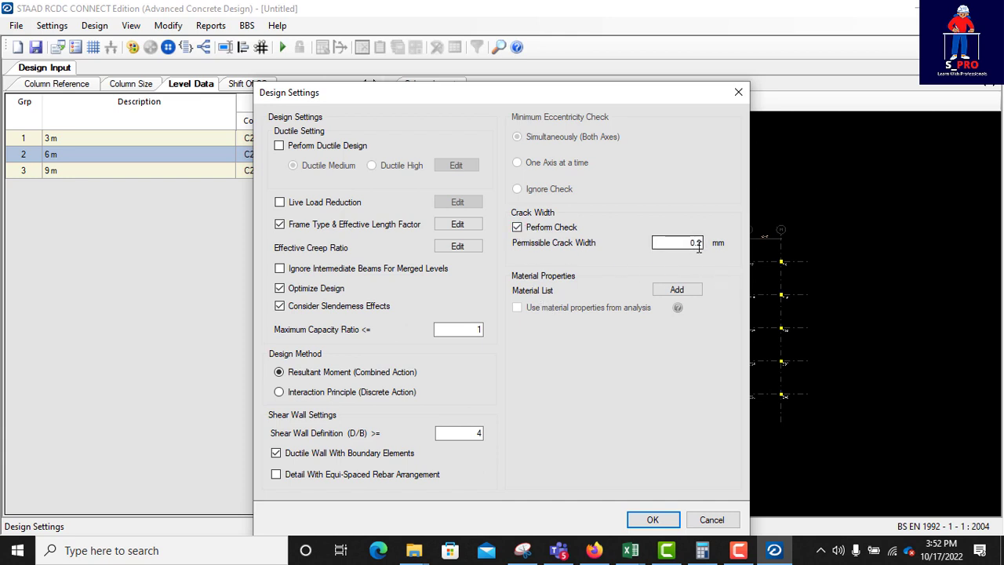
left_click_drag(703, 243, 695, 244)
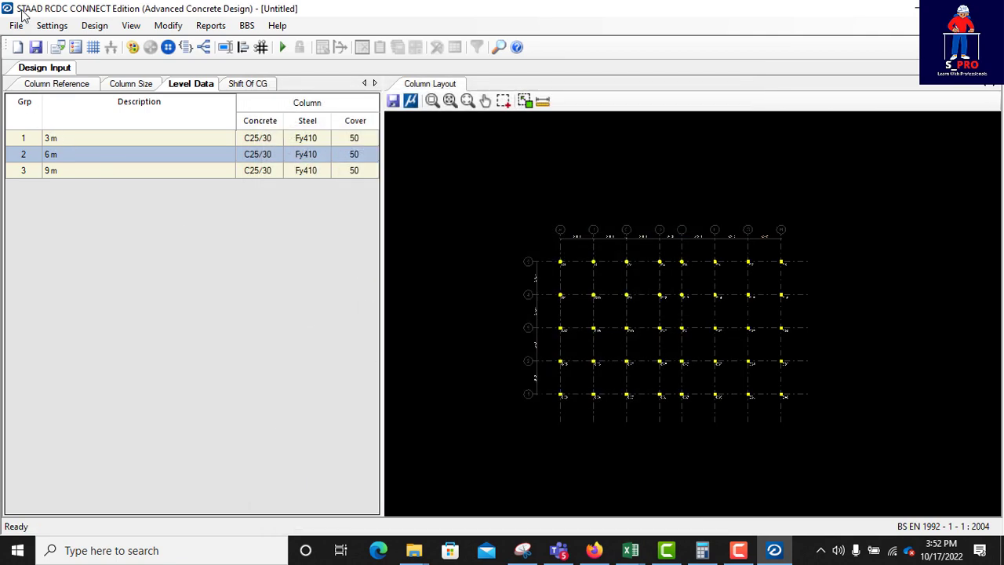
Set the minimum longitudinal rebar spacing to 75 mm and the preferred equi-spaced rebar spacing to 150 mm in the reinforcement settings
left_click(52, 25)
left_click(74, 63)
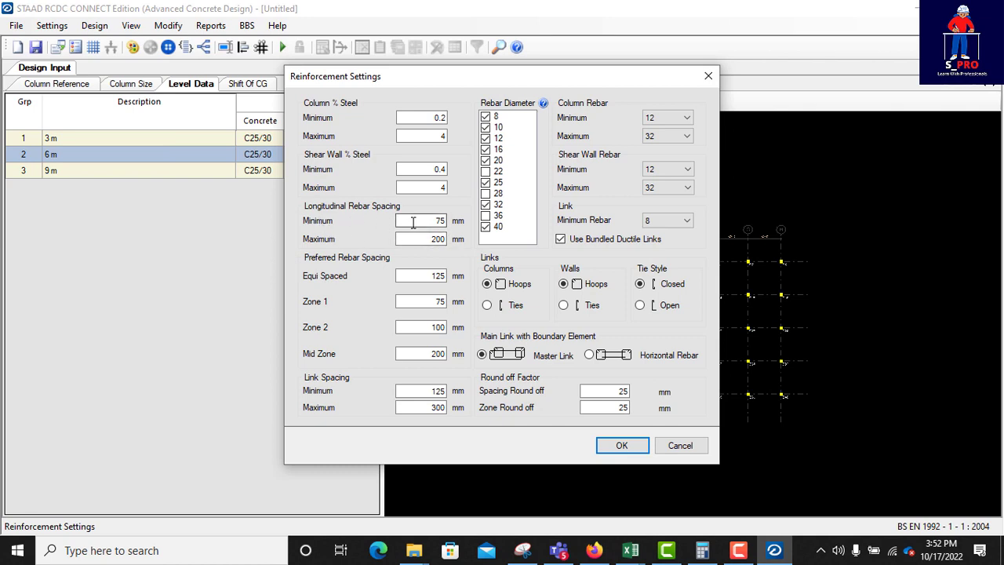
double_click(441, 221)
type("75")
left_click_drag(437, 278, 445, 282)
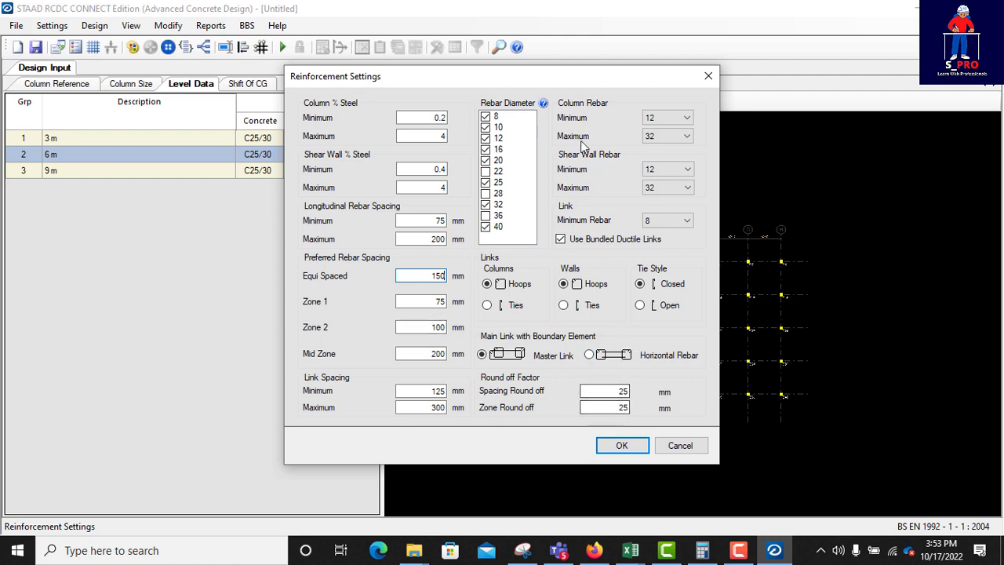
Set the column rebar diameters to a minimum of 12 and a maximum of 16
left_click(672, 120)
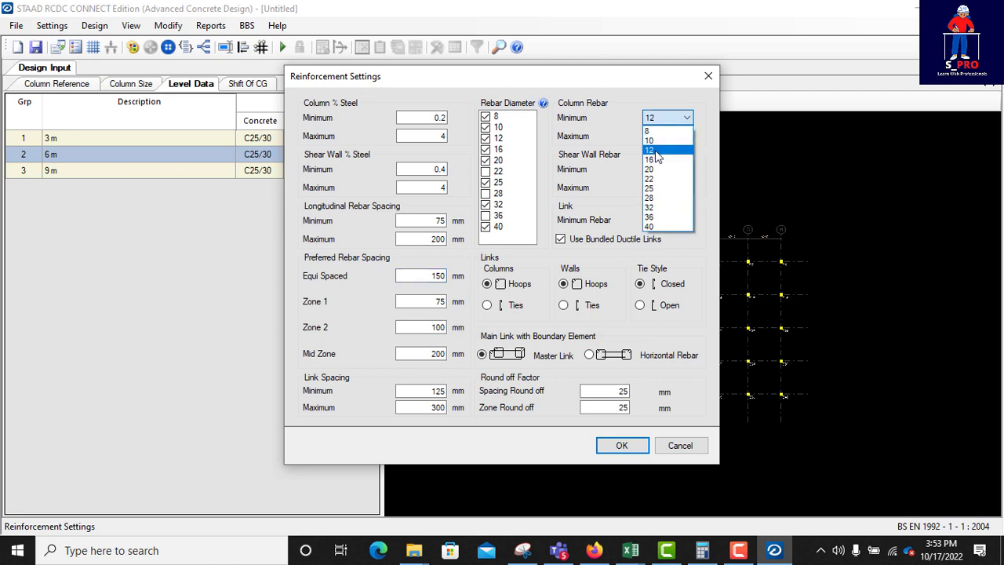
left_click(658, 149)
left_click(667, 135)
left_click(651, 178)
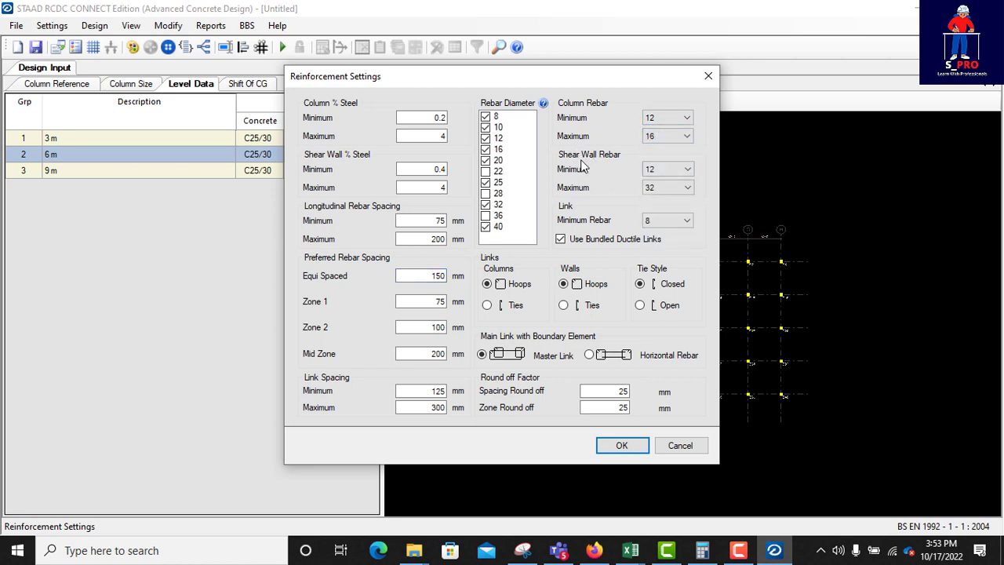
Set the shear wall rebar diameters to a minimum of 12 and a maximum of 16
left_click(669, 169)
left_click(655, 192)
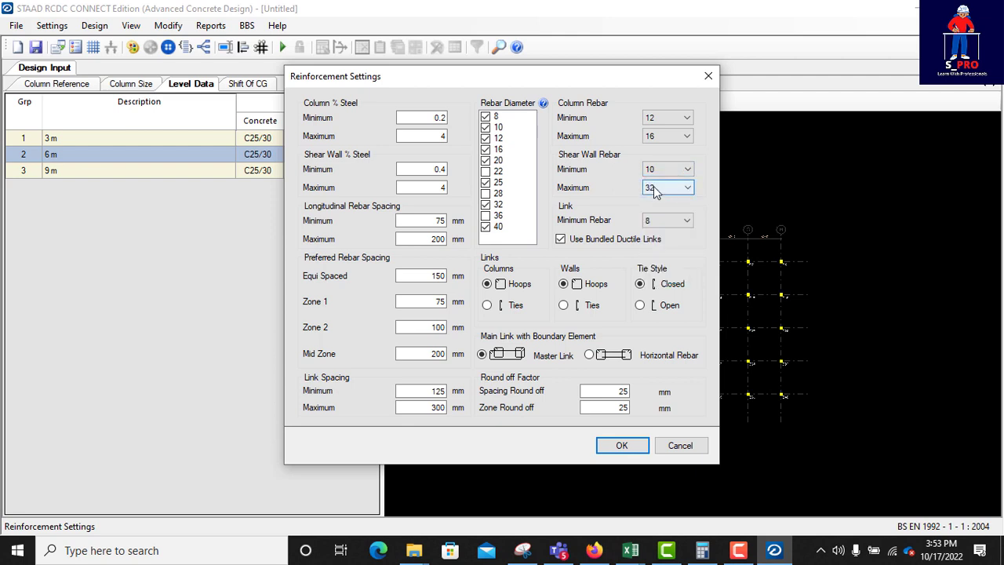
left_click(666, 187)
left_click(657, 220)
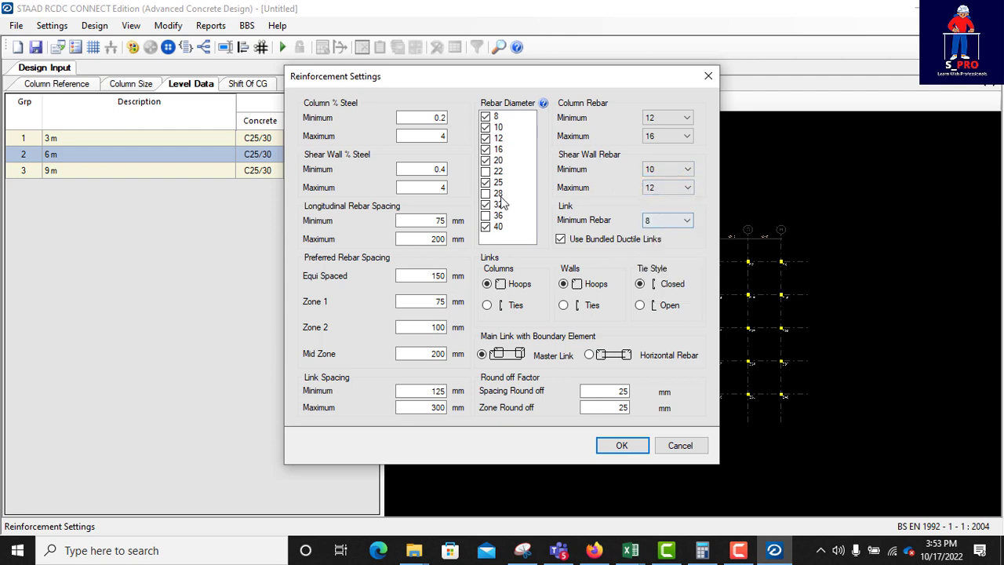
left_click(667, 187)
left_click(658, 230)
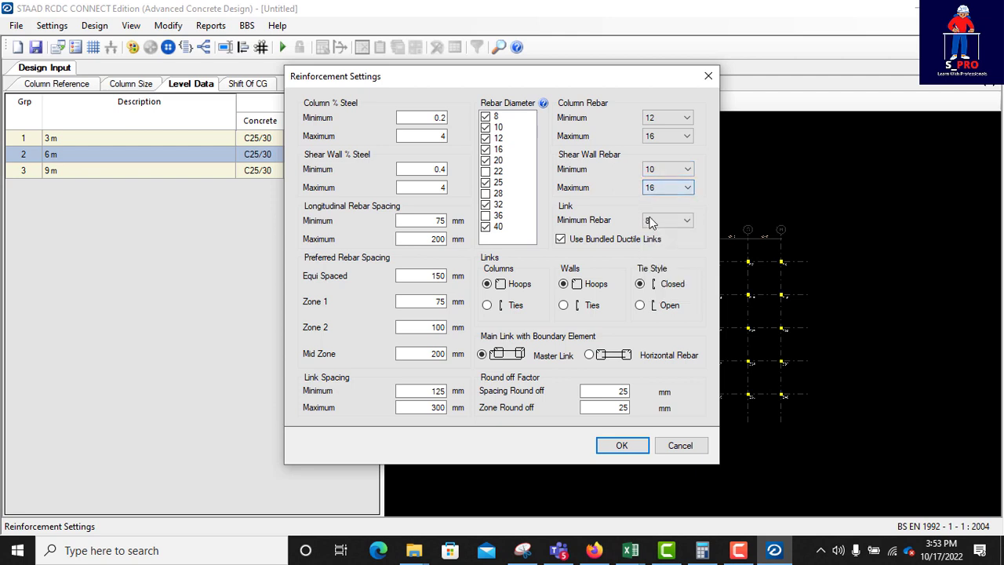
left_click(665, 169)
left_click(654, 203)
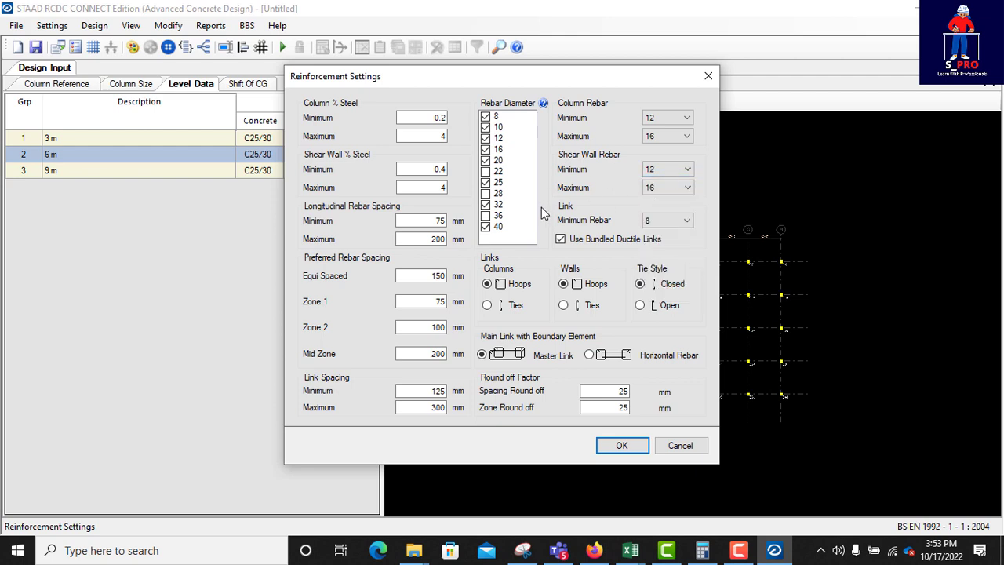
Choose the minimum link rebar diameter and minimum link spacing, and accept the reinforcement settings
left_click(674, 222)
left_click(659, 246)
left_click_drag(431, 392, 443, 394)
left_click(621, 445)
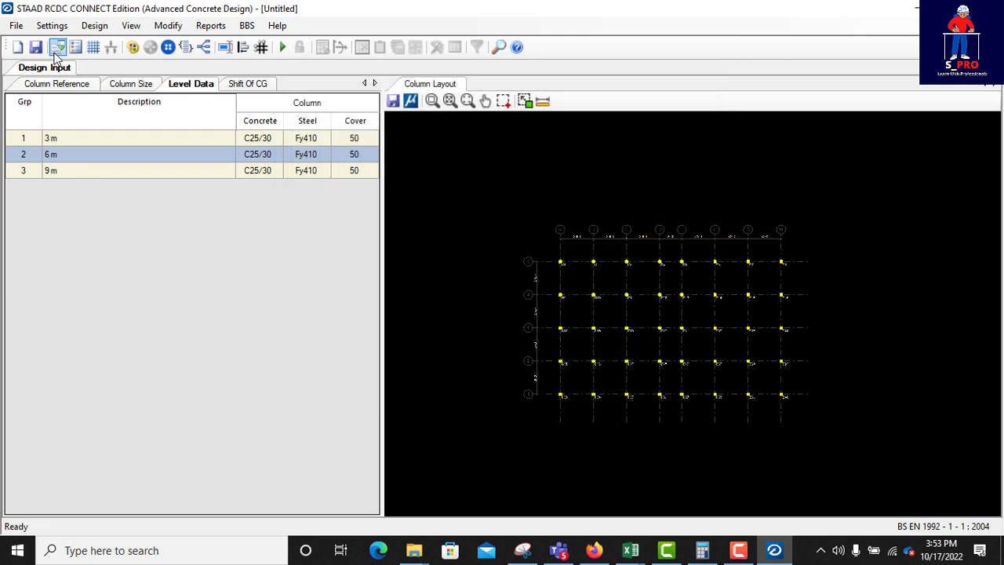
Open the basic load cases and assign the Dead Load type to LOAD 1: SELFWEIGHT, DL1
left_click(51, 25)
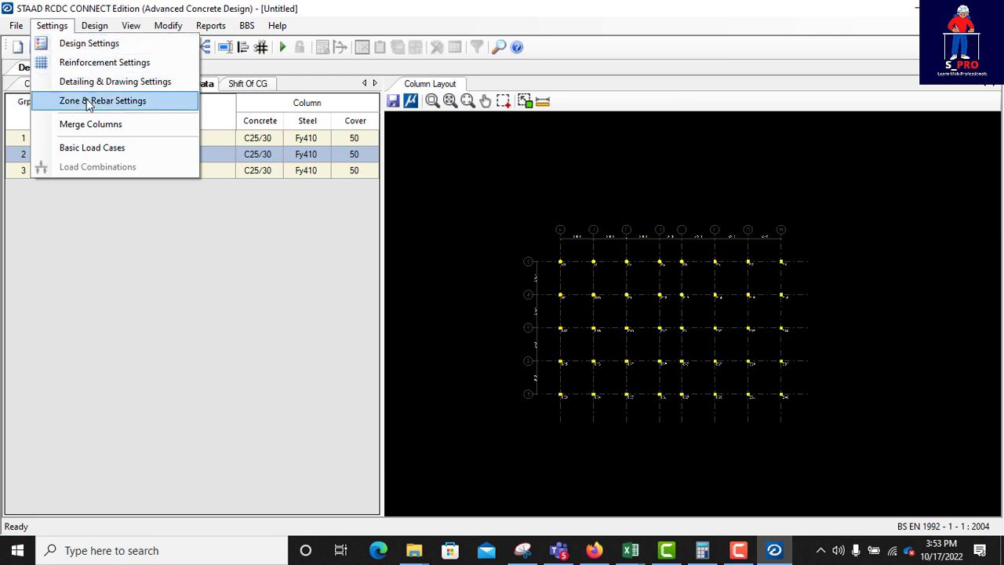
left_click(89, 149)
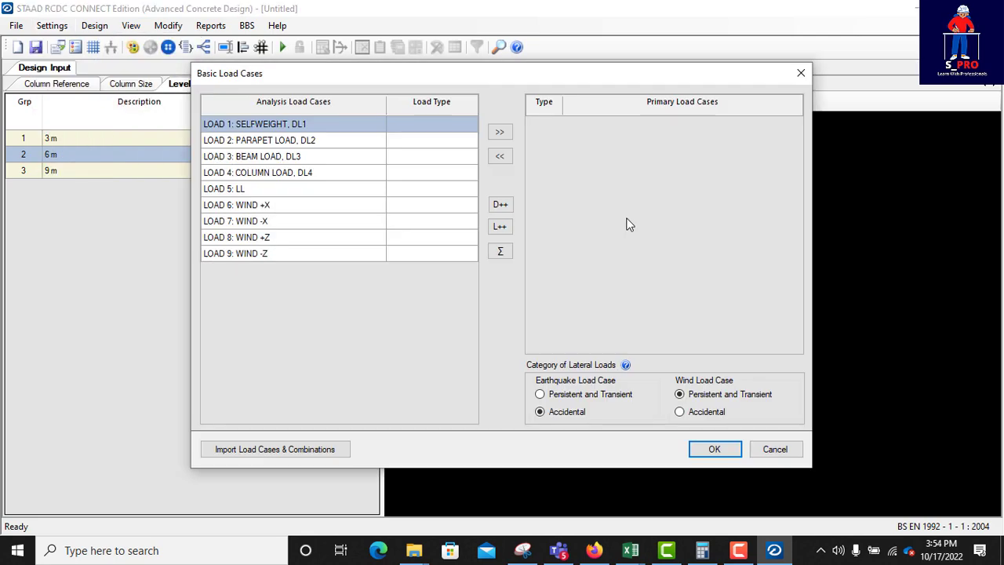
left_click(437, 125)
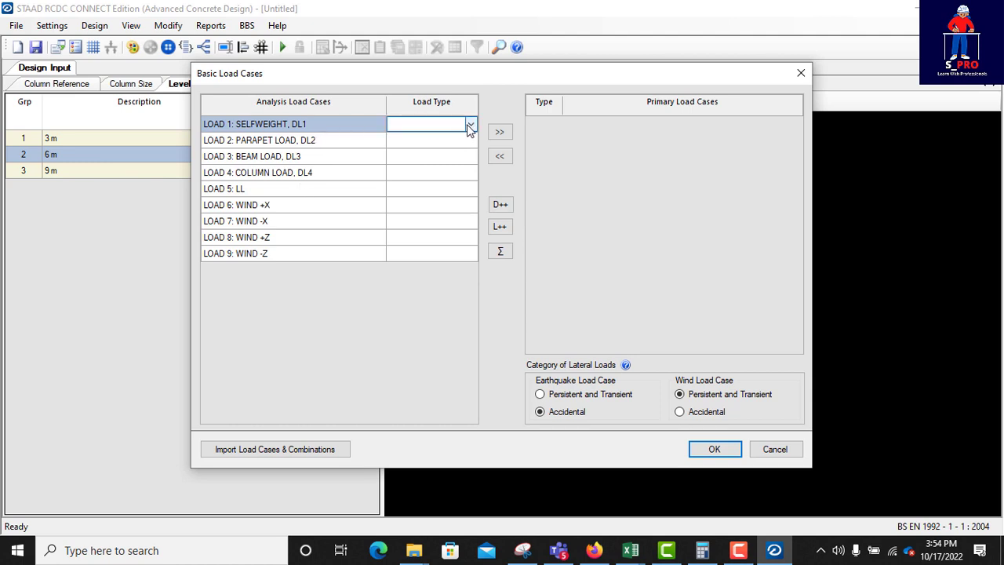
left_click(470, 124)
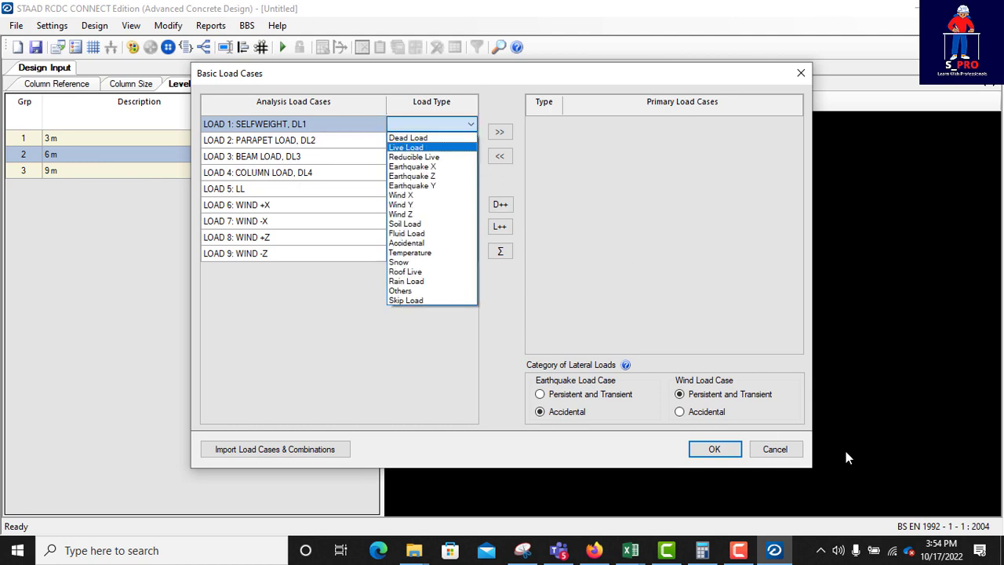
left_click(864, 487)
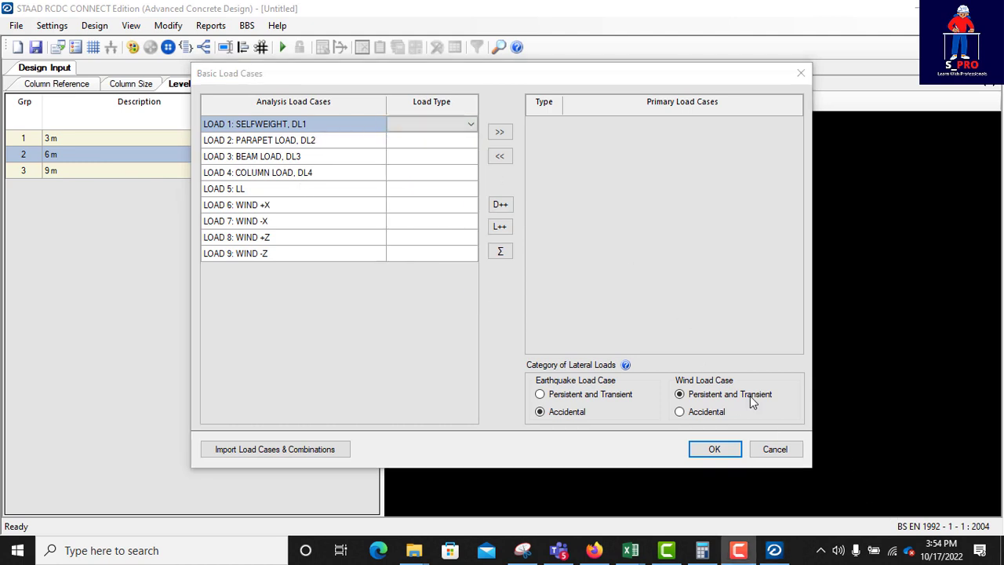
left_click(469, 125)
left_click(415, 137)
Assign the Dead Load type to the parapet, beam and column load cases, LOAD 2 to LOAD 4
left_click(451, 141)
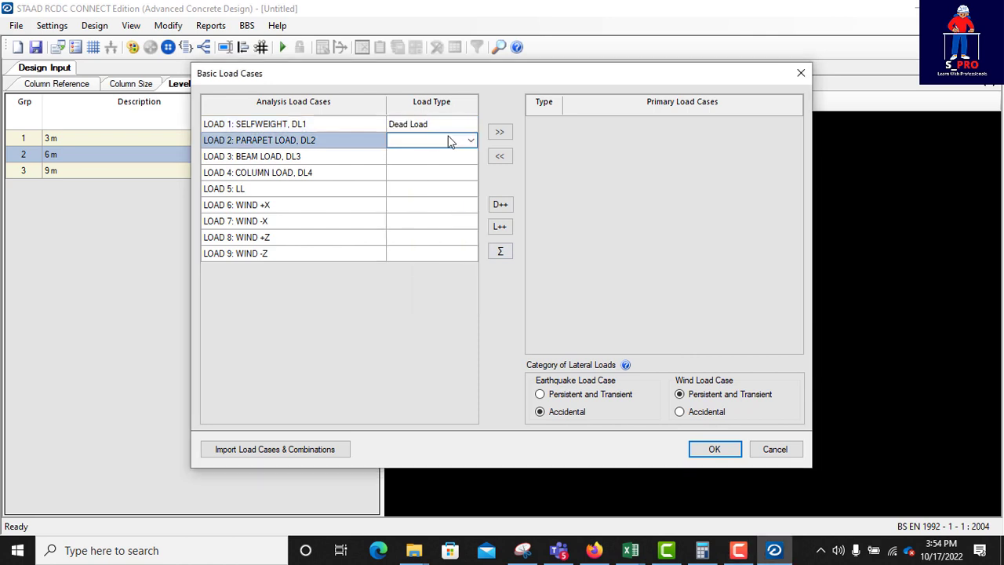
left_click(471, 143)
left_click(444, 153)
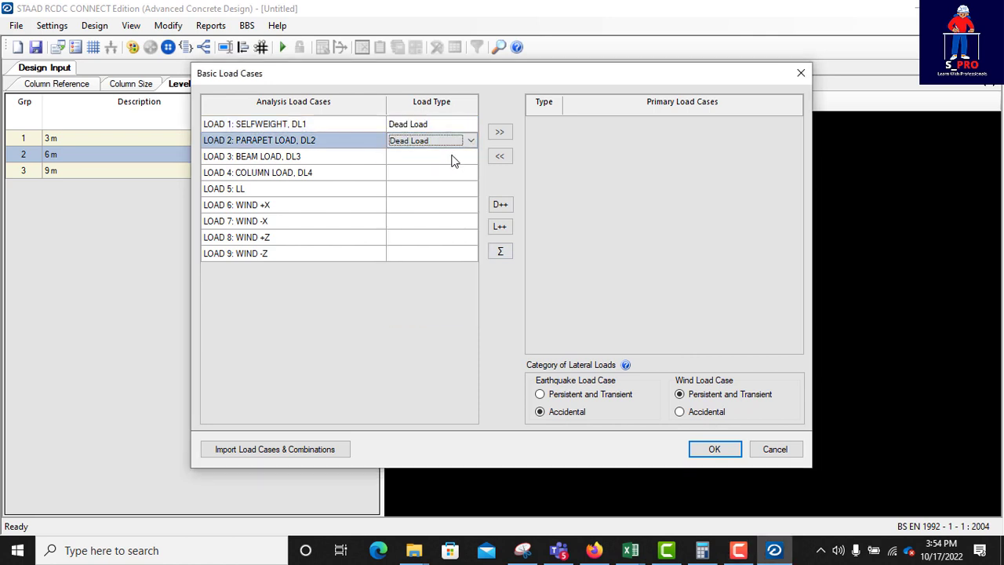
left_click(466, 157)
left_click(469, 158)
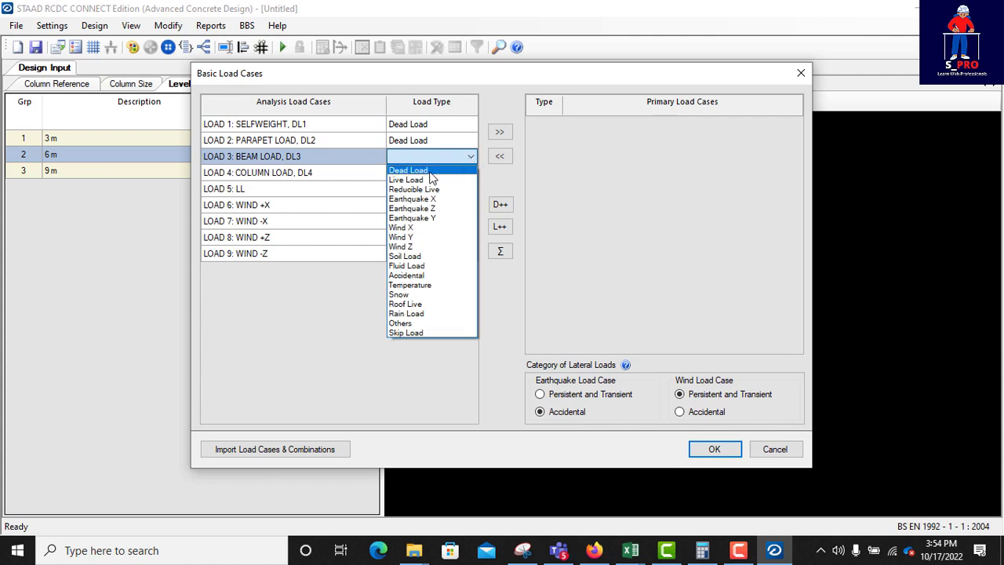
left_click(430, 171)
left_click(441, 174)
left_click(467, 175)
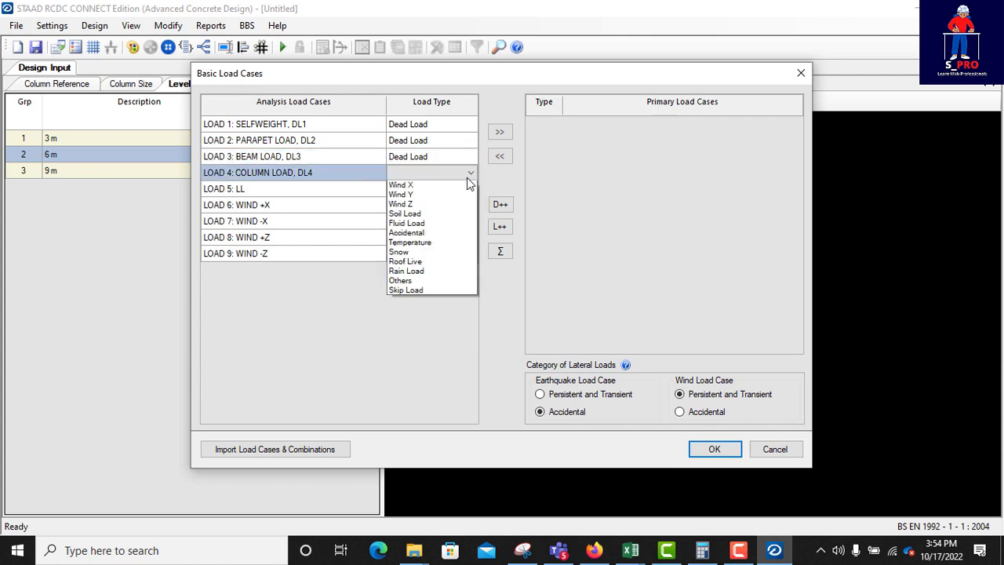
left_click(433, 185)
Assign the Live Load type to LOAD 5: LL
left_click(457, 196)
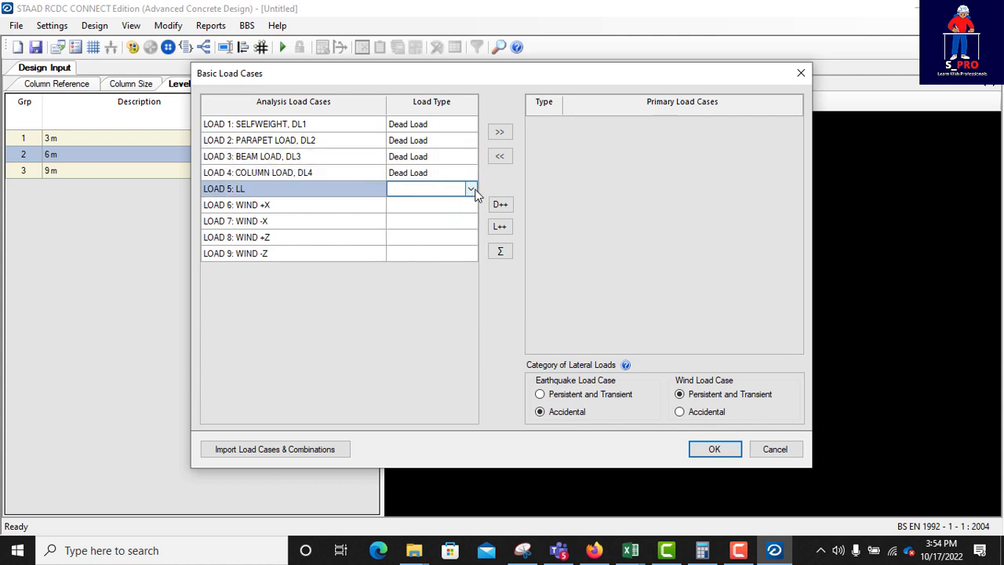
left_click(469, 189)
left_click(427, 210)
Assign the Wind X load type to LOAD 6: WIND +X and Earthquake Y to LOAD 7: WIND -X
left_click(448, 206)
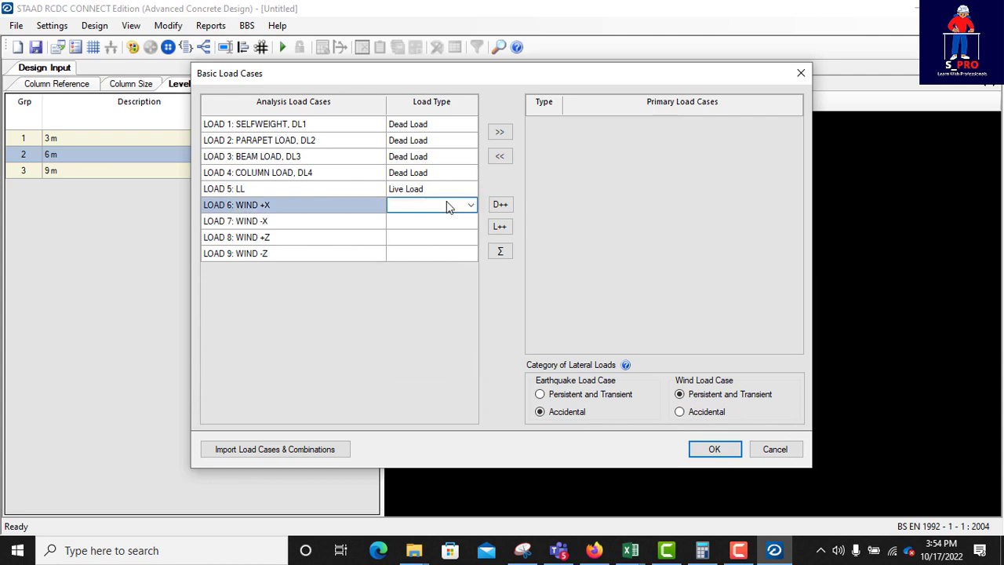
left_click(470, 204)
left_click(411, 278)
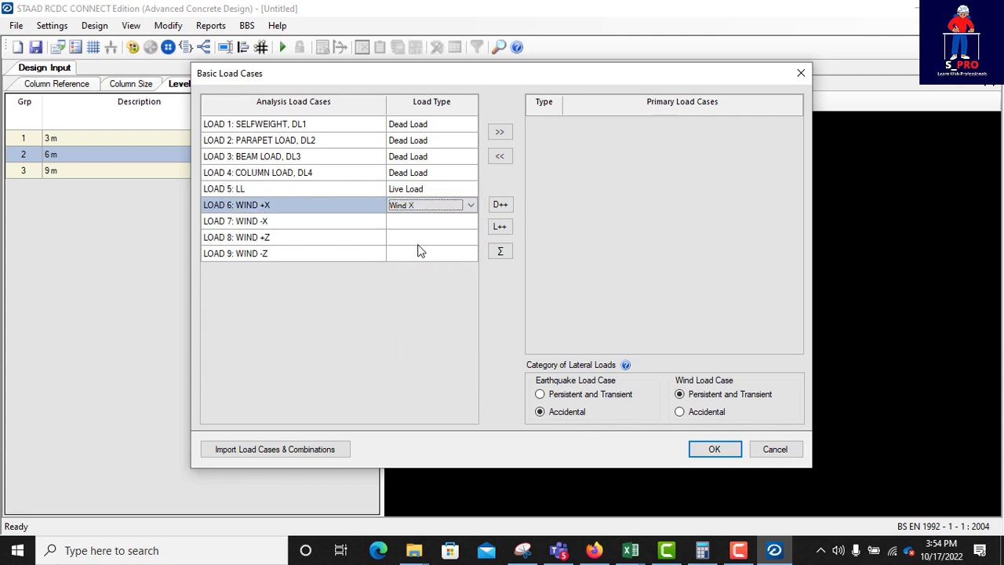
left_click(447, 222)
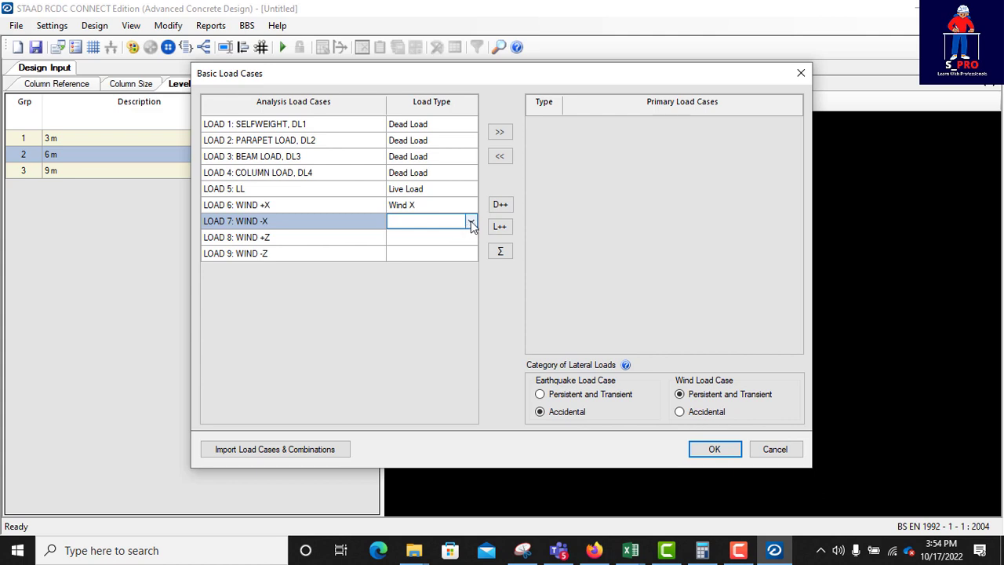
left_click(469, 223)
left_click(411, 282)
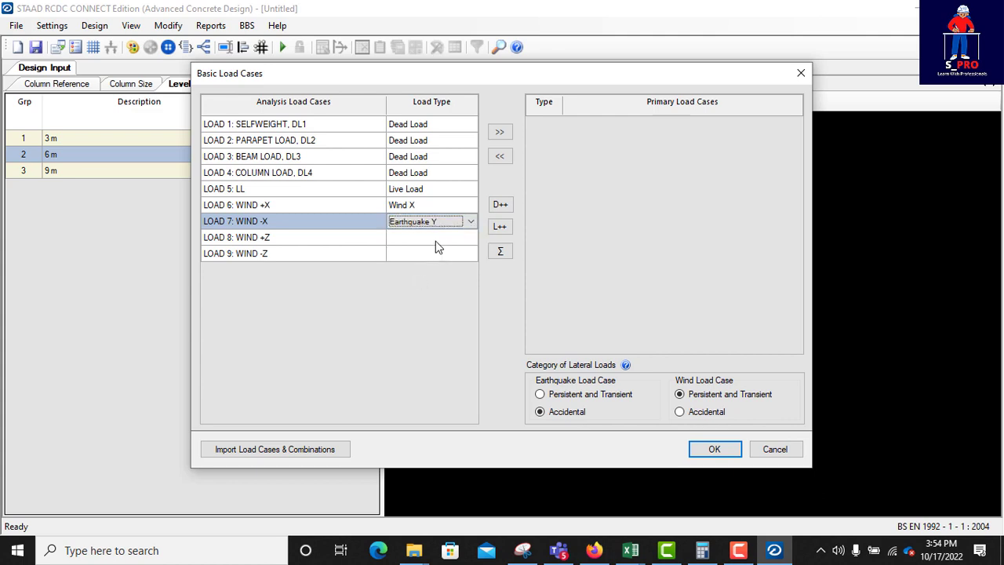
Assign the Wind Z load type to both LOAD 8: WIND +Z and LOAD 9: WIND -Z
left_click(436, 239)
left_click(470, 238)
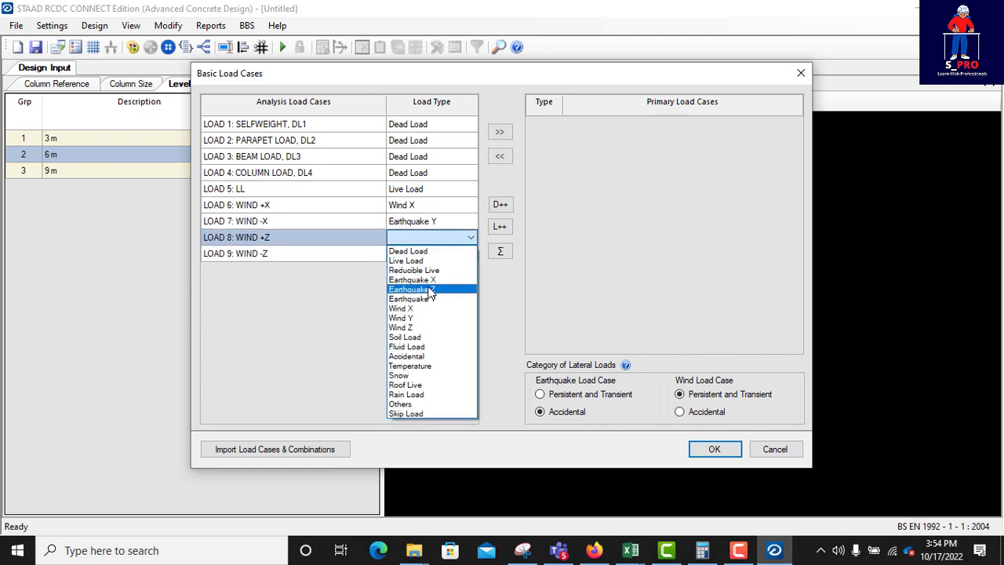
left_click(435, 329)
left_click(458, 253)
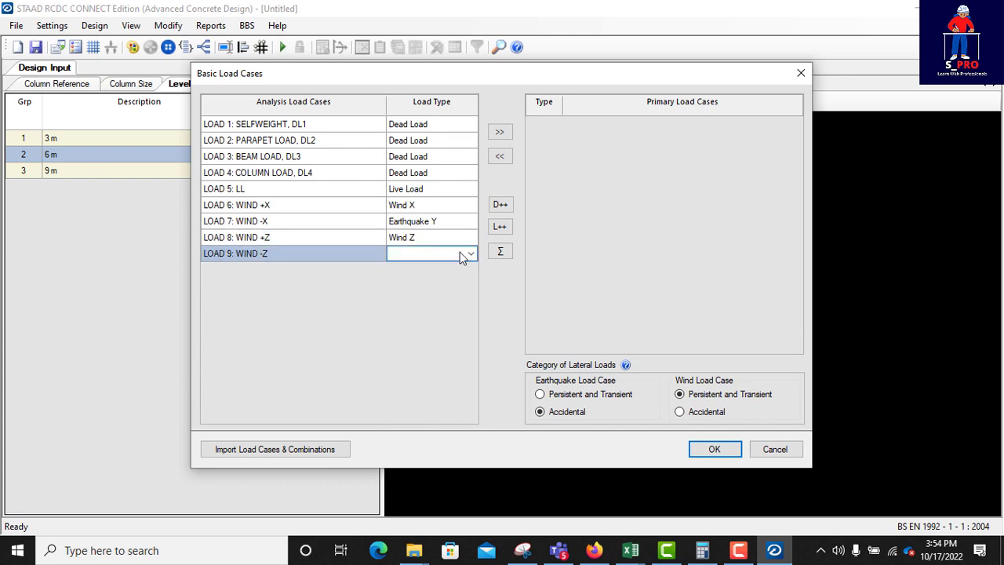
left_click(470, 253)
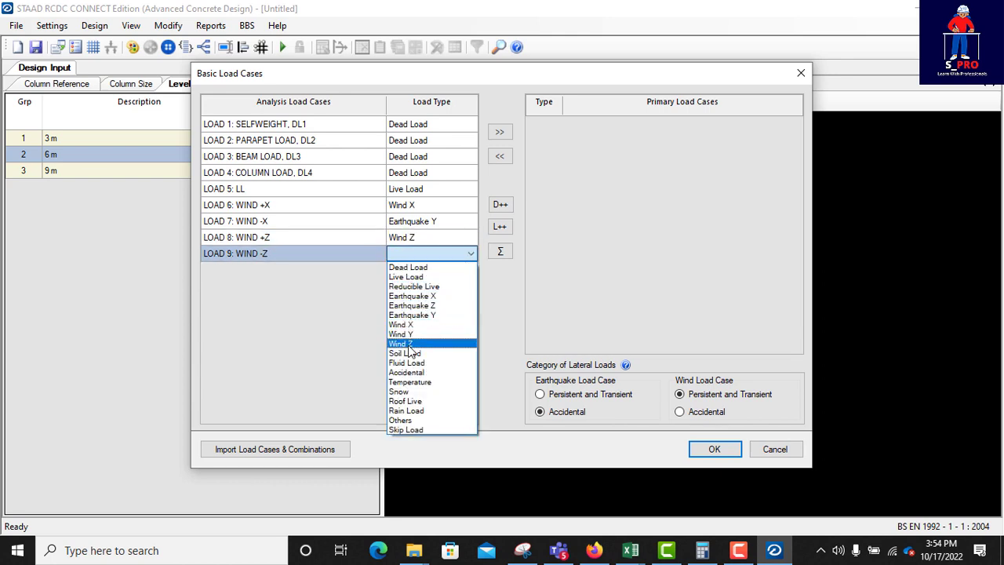
left_click(409, 346)
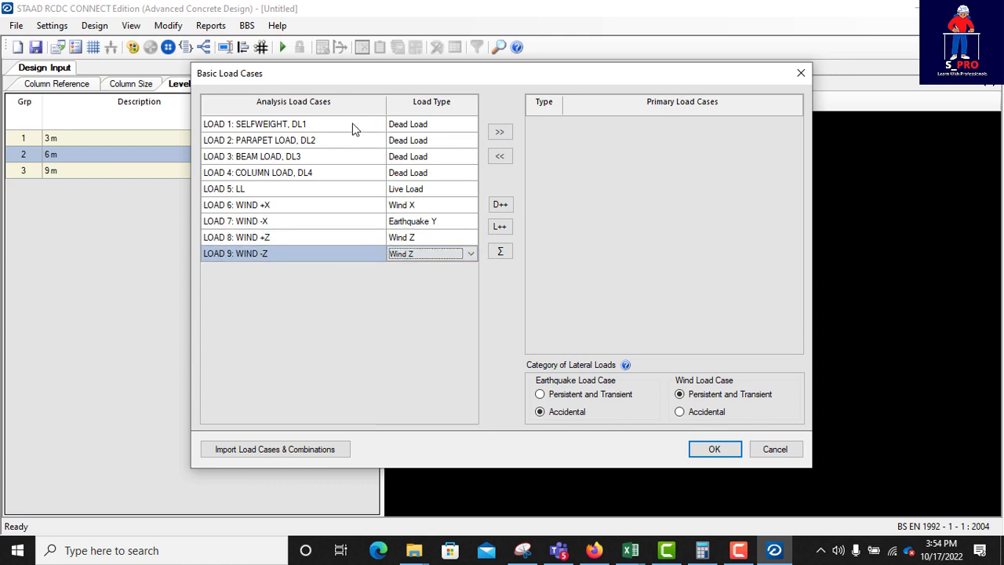
Transfer all nine analysis load cases, LOAD 1 to LOAD 9, to the primary load cases and accept them
left_click_drag(352, 130, 374, 254)
left_click(500, 131)
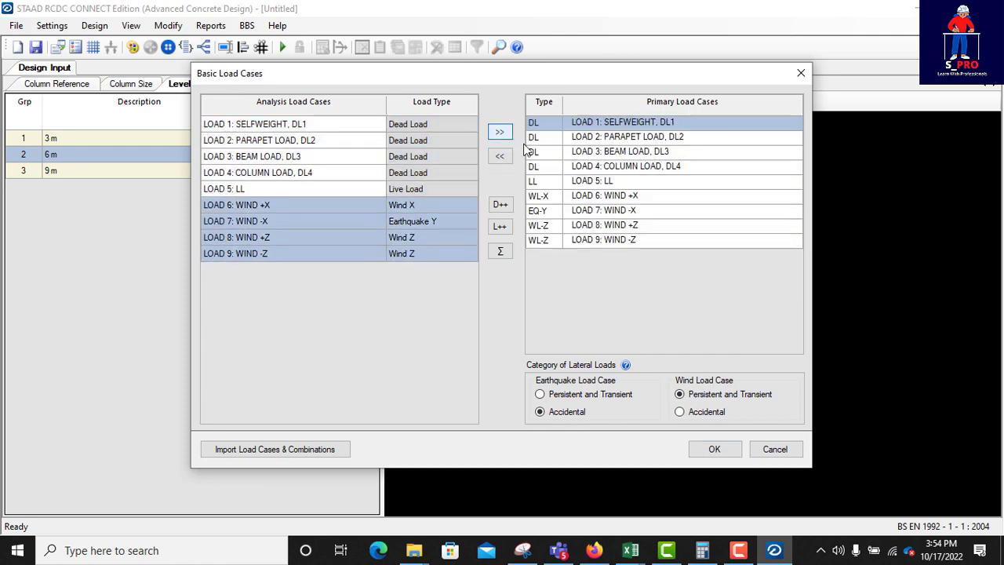
left_click(714, 452)
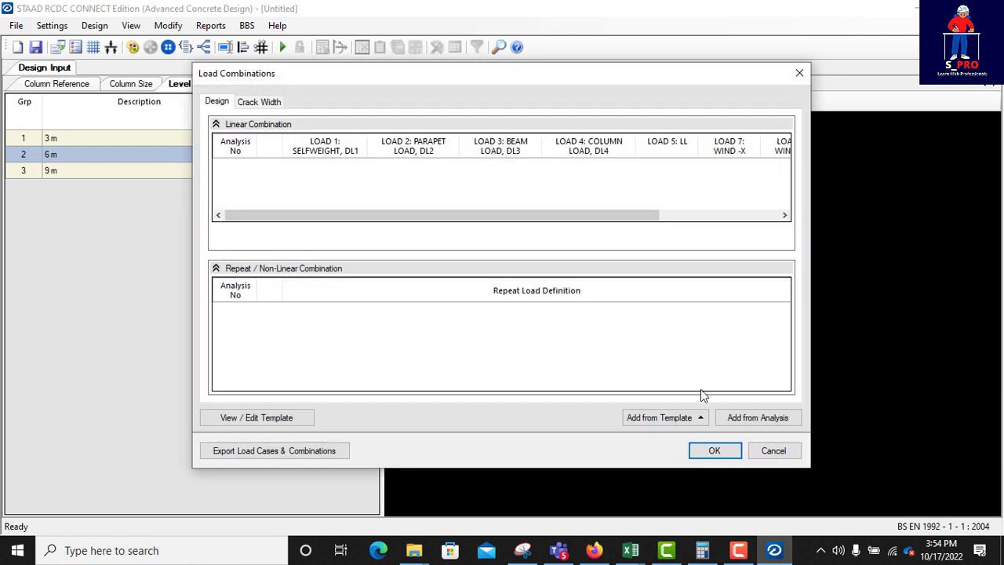
Add the load combinations from the analysis to both the design and the crack width combinations
left_click(746, 420)
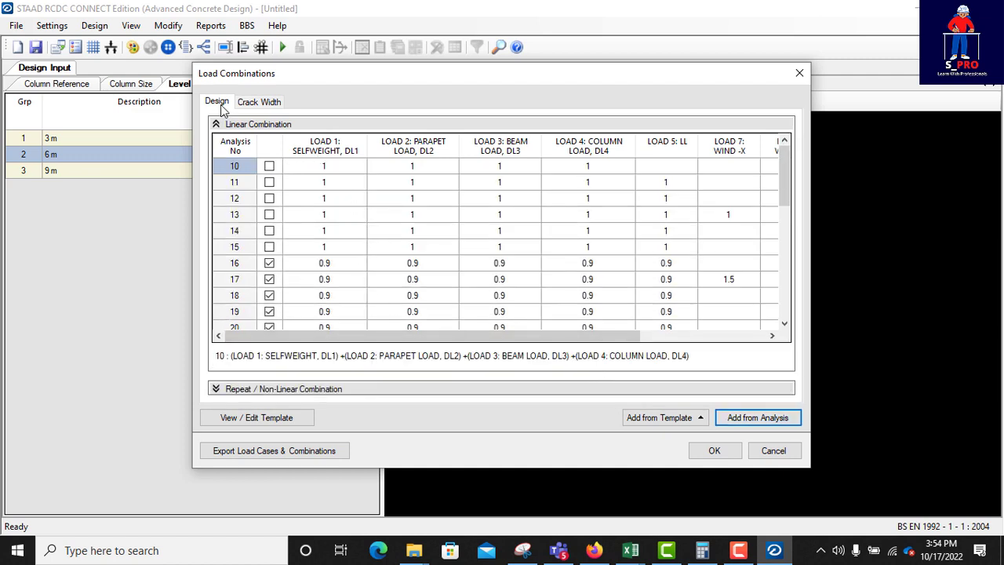
left_click(258, 102)
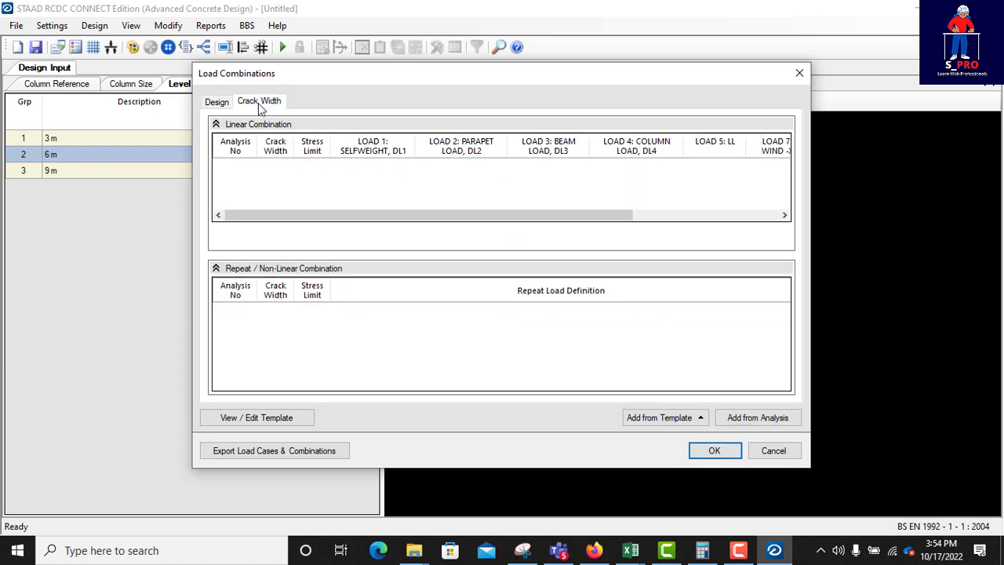
left_click(754, 417)
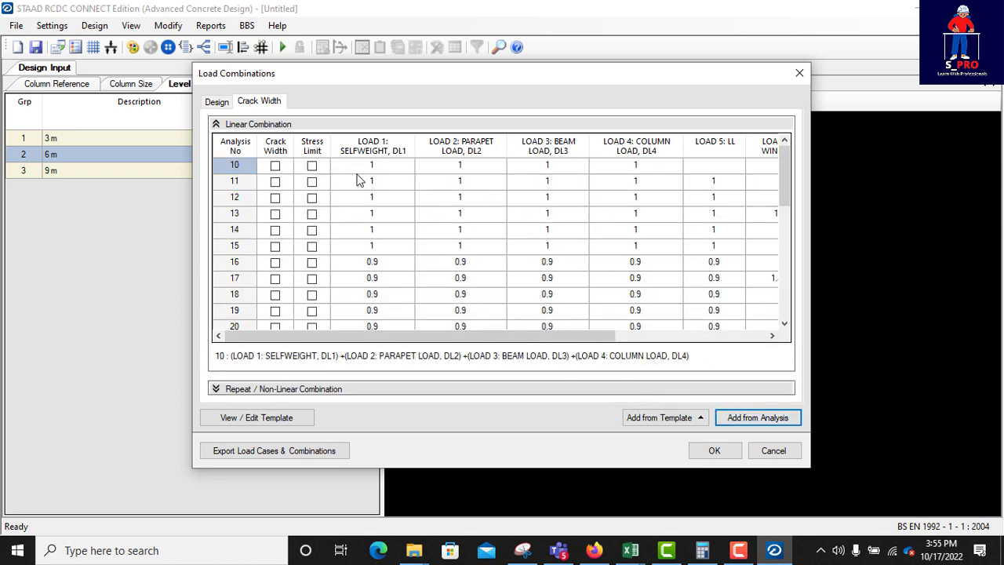
Enable the crack width check for linear combinations 10 to 15
left_click(274, 168)
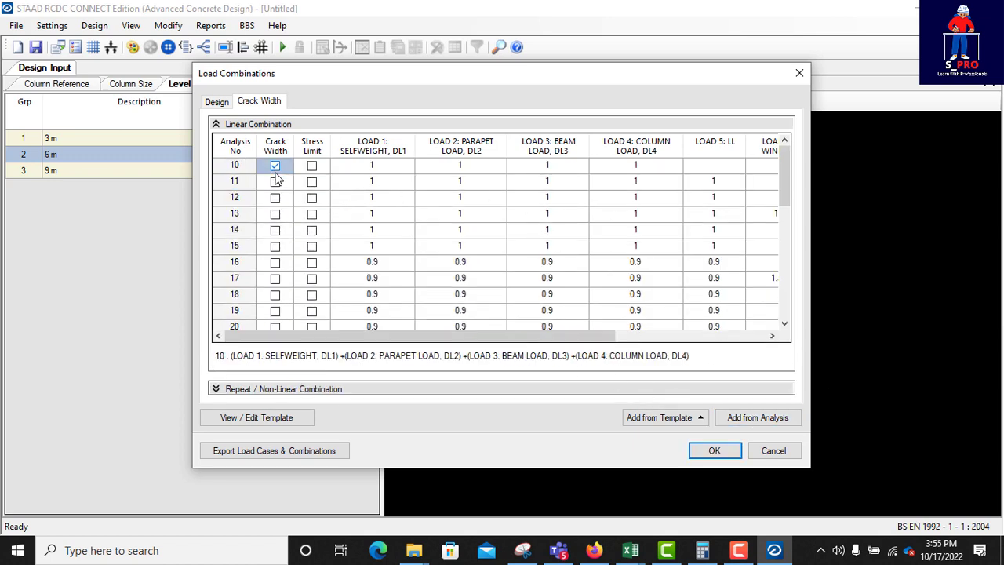
left_click(274, 182)
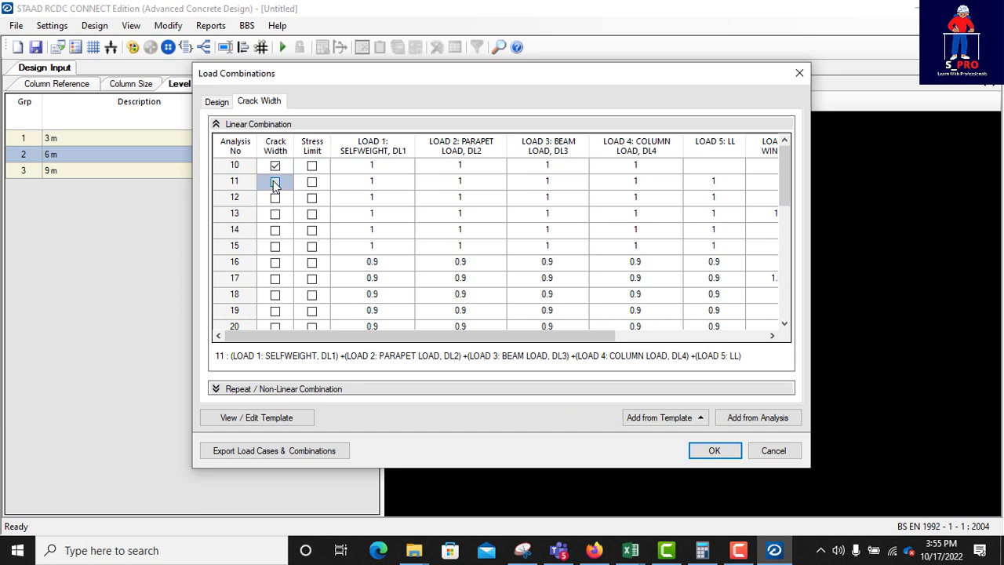
left_click(274, 197)
left_click(275, 213)
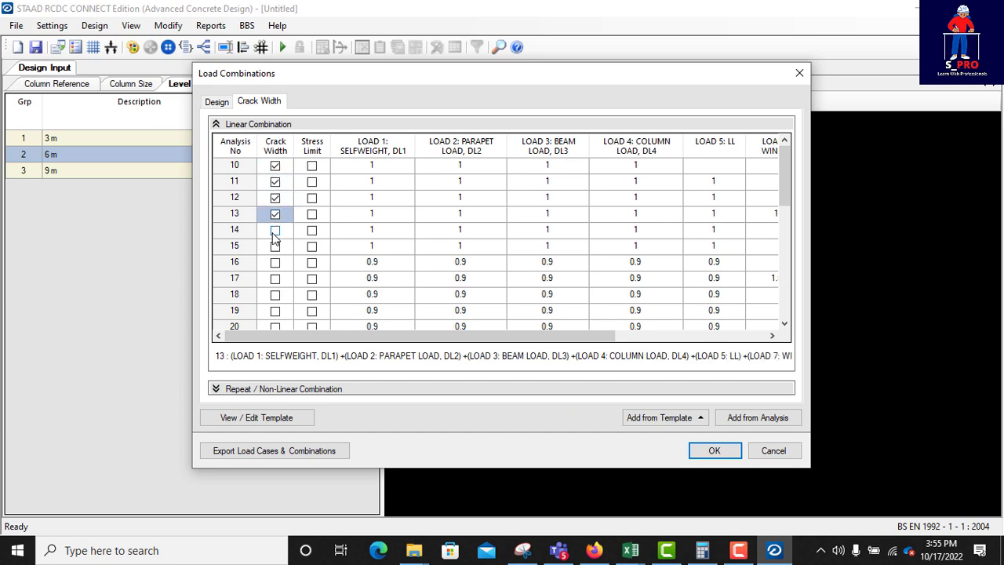
left_click(275, 230)
left_click(274, 246)
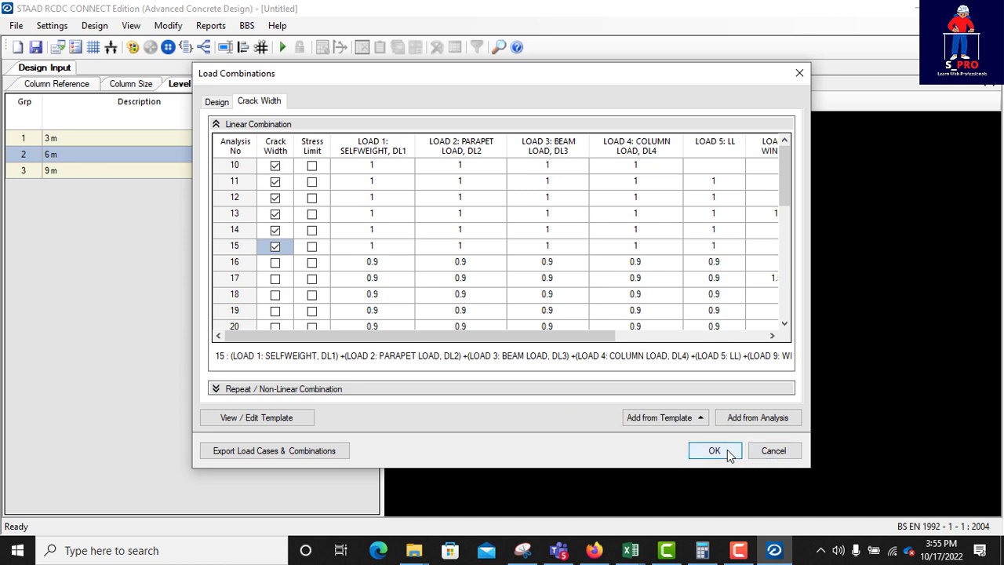
Enable the stress limit check for linear combinations 10 to 15 and accept the load combinations
left_click(311, 166)
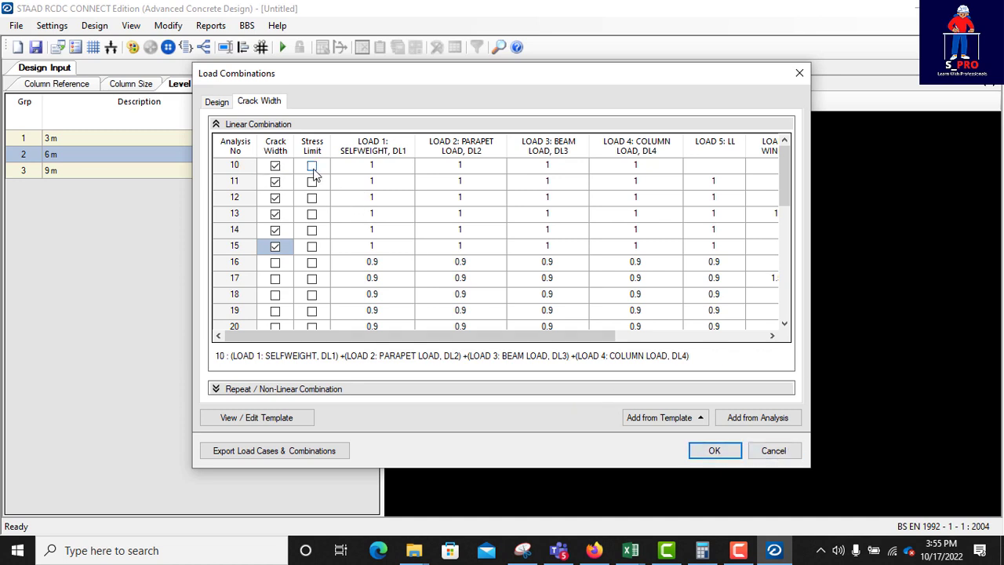
left_click(311, 182)
left_click(312, 198)
left_click(312, 214)
left_click(311, 229)
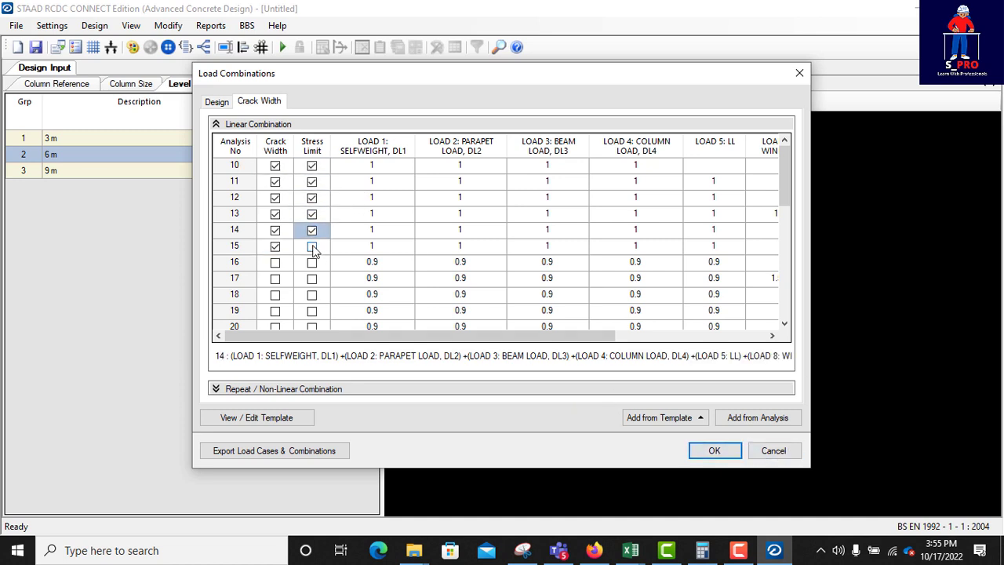
left_click(312, 246)
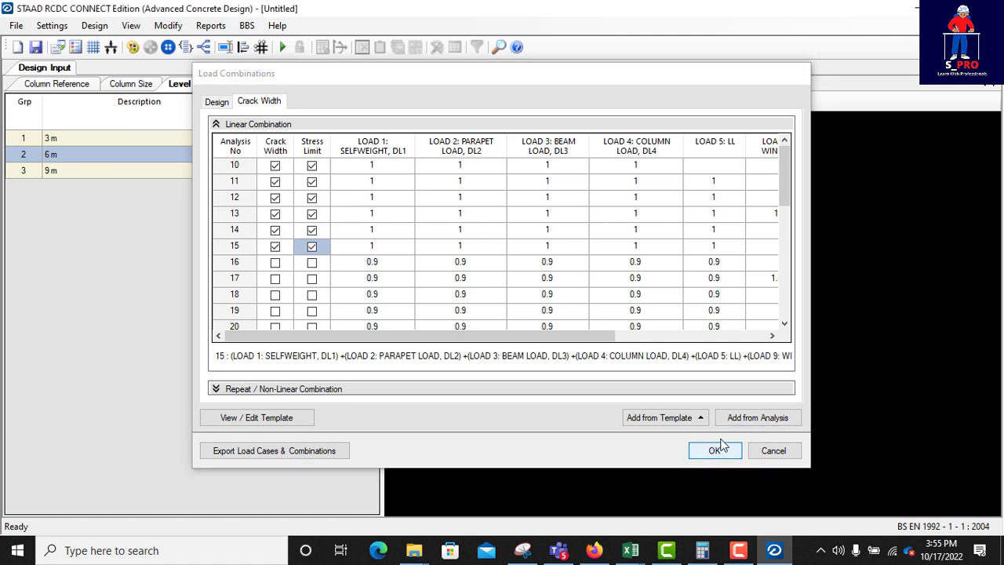
left_click(716, 450)
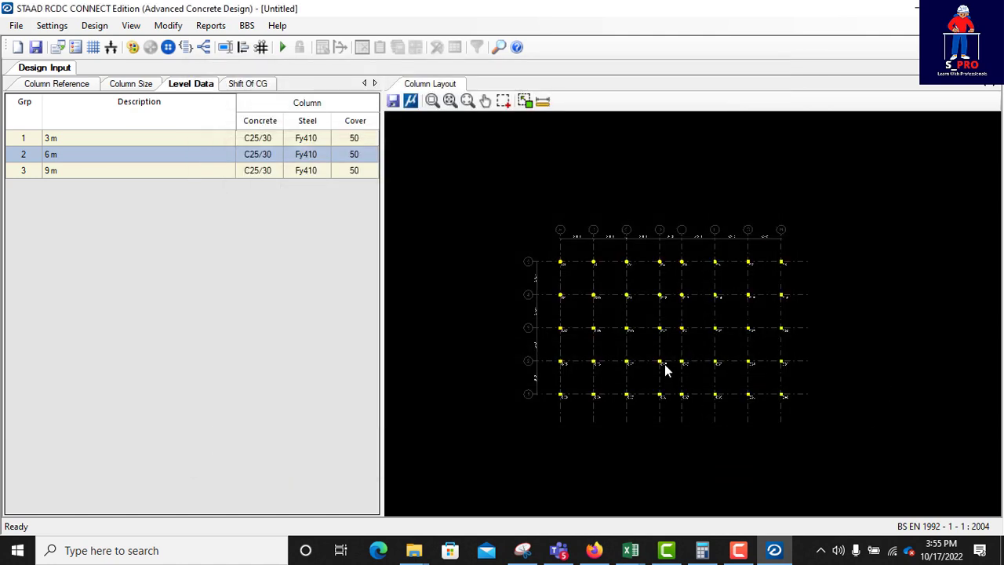
Run the design of the columns with the configured settings and load combinations
left_click(94, 27)
left_click(116, 47)
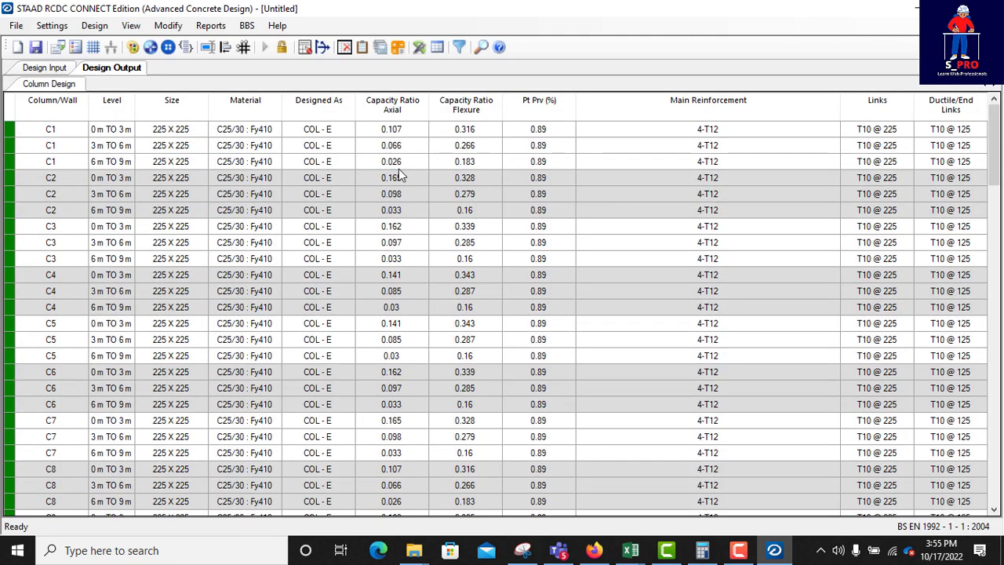
Examine the axial and flexure capacity ratios, steel percentage, main reinforcement and links of all designed columns at each level
scroll(32, 157, "down", 18)
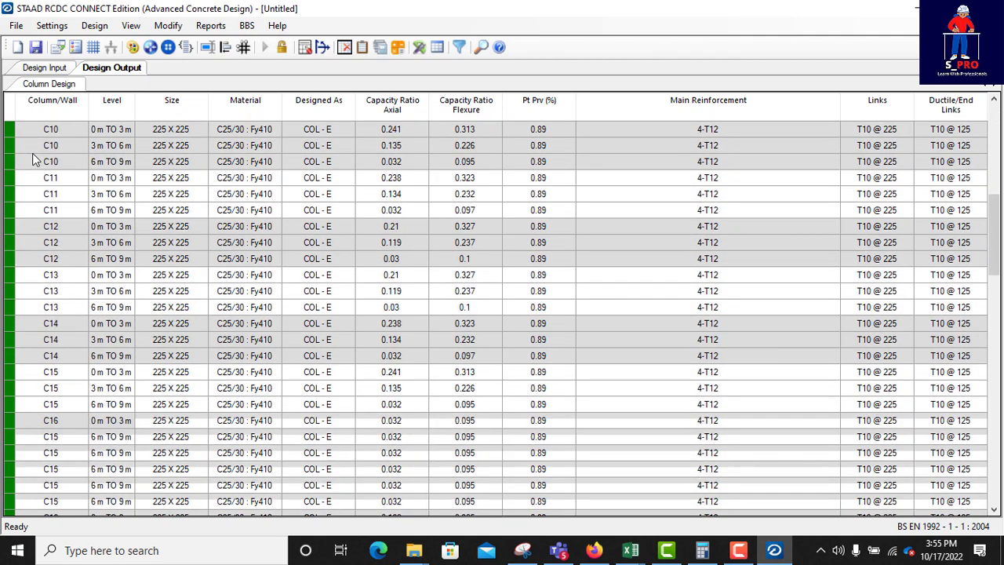
scroll(35, 157, "down", 14)
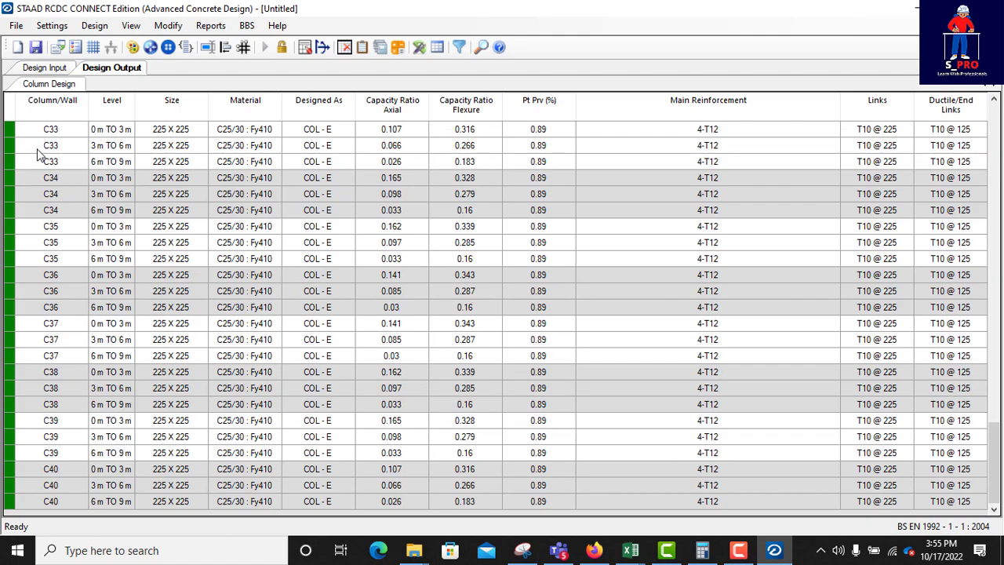
scroll(39, 156, "up", 5)
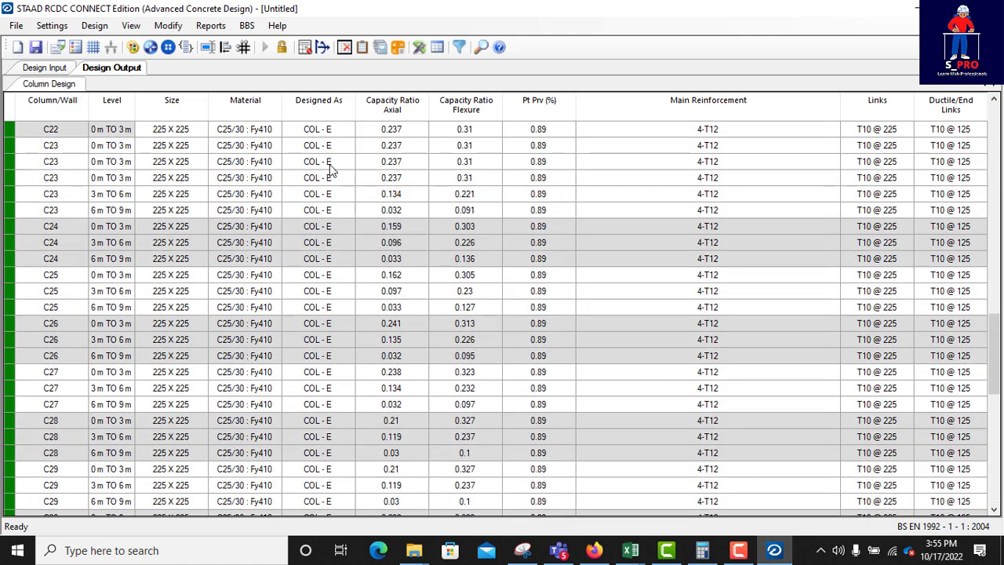
scroll(415, 149, "up", 8)
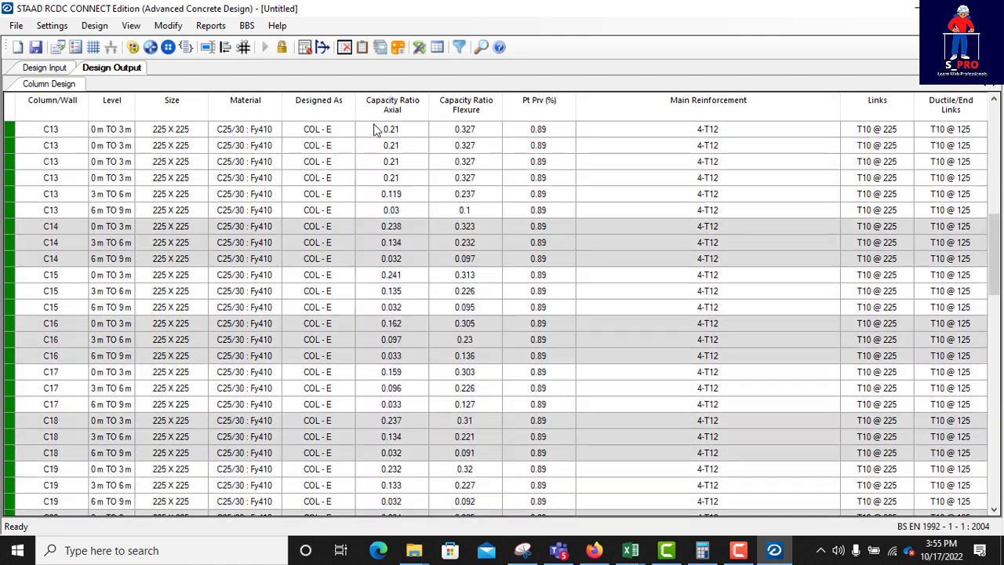
scroll(351, 102, "up", 8)
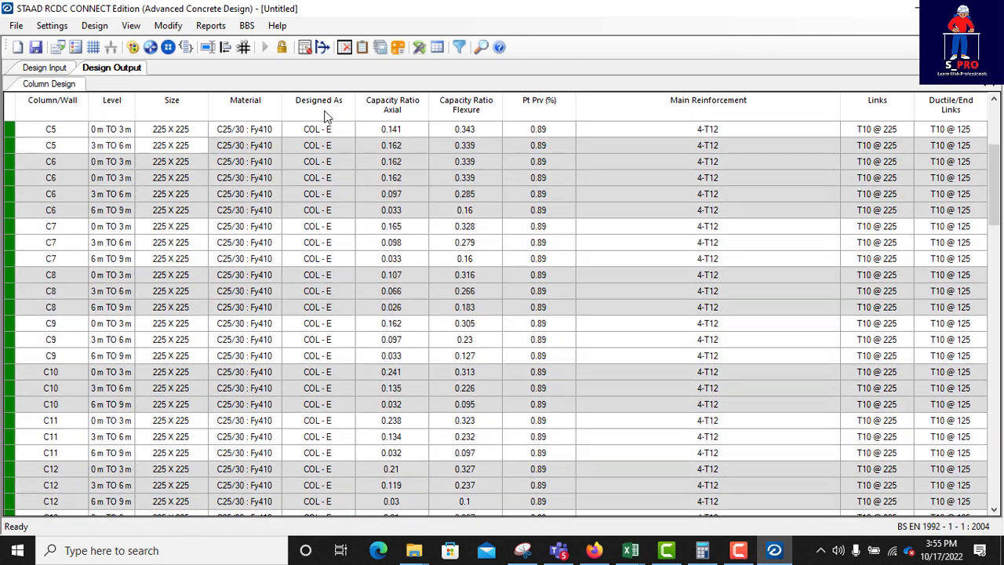
mouse_move(357, 100)
left_mouse_down()
mouse_move(414, 114)
mouse_move(366, 114)
left_mouse_up()
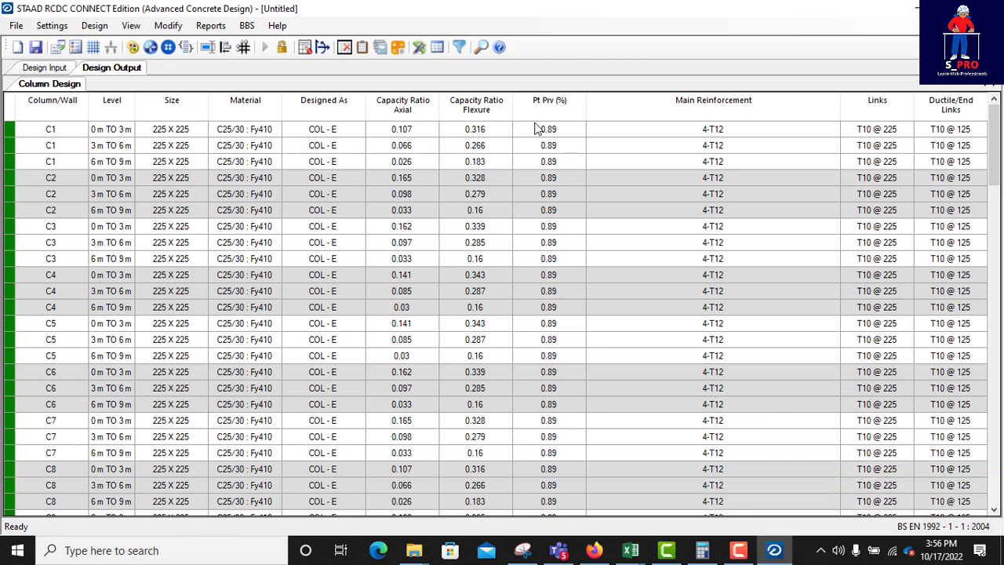
scroll(471, 156, "down", 1)
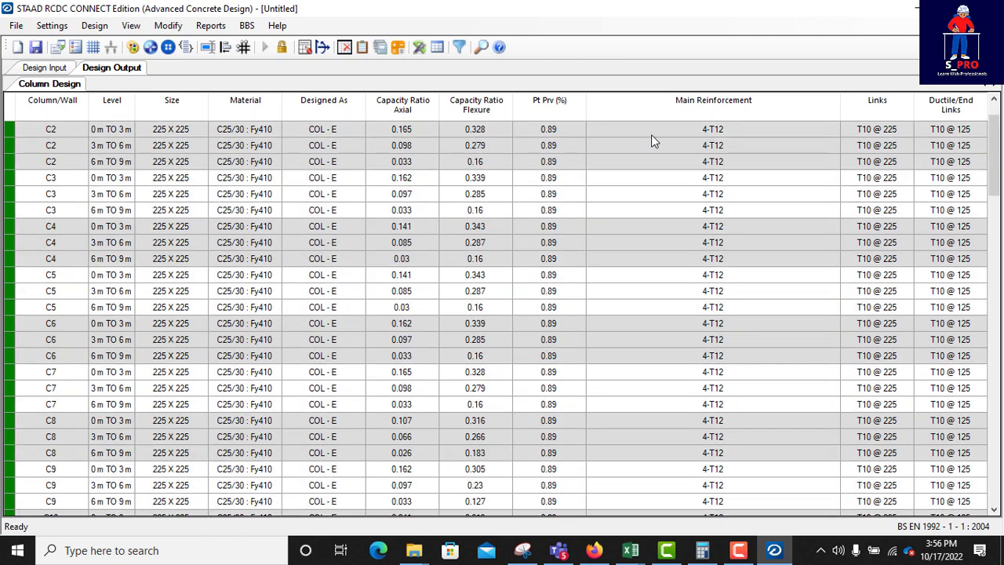
scroll(762, 142, "up", 1)
scroll(722, 138, "down", 11)
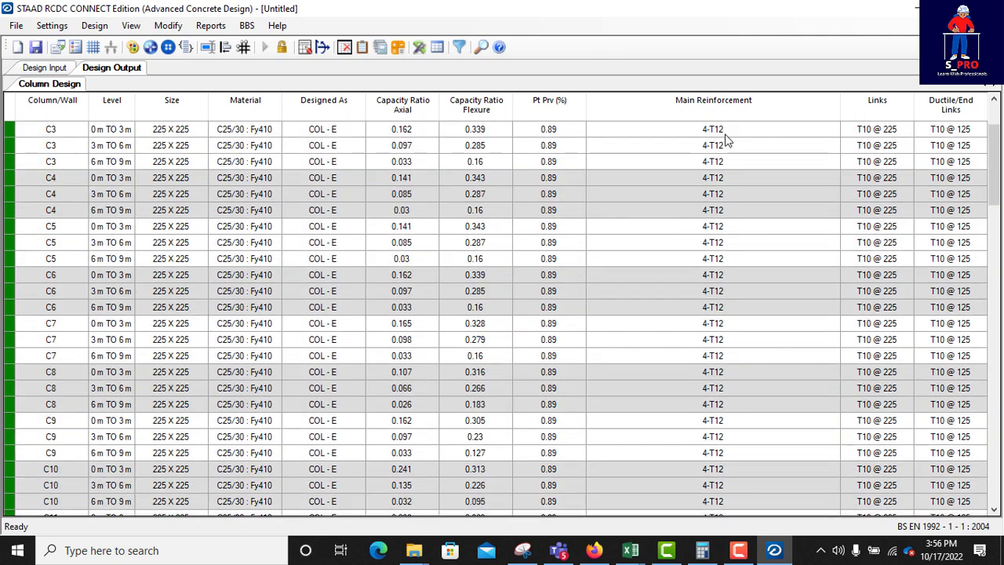
scroll(728, 170, "down", 20)
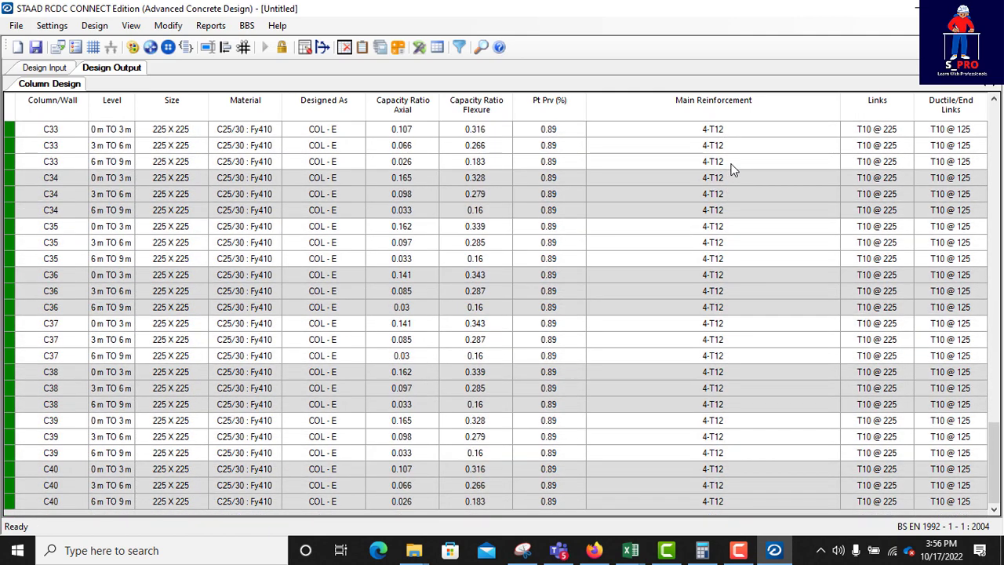
scroll(729, 170, "up", 4)
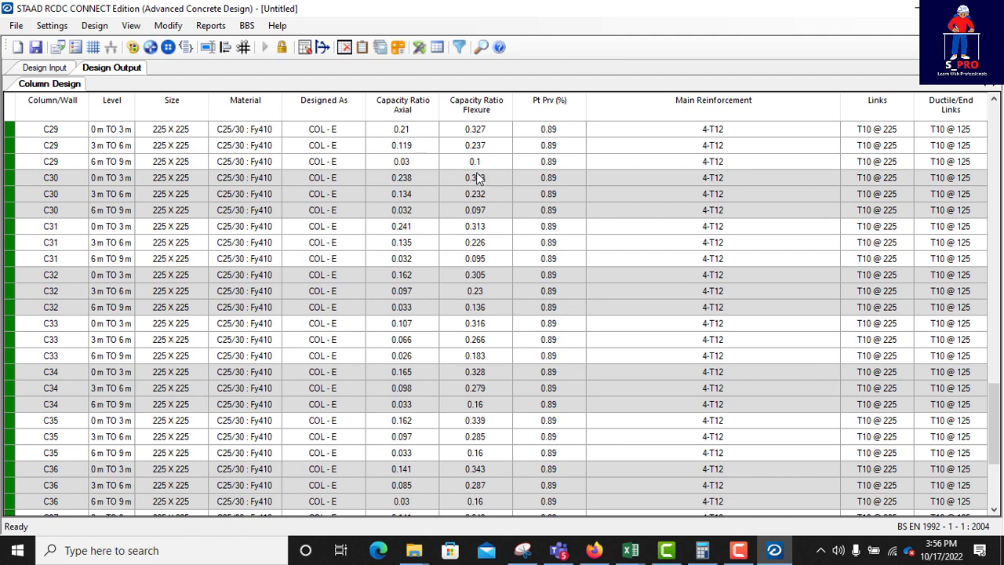
scroll(477, 177, "up", 9)
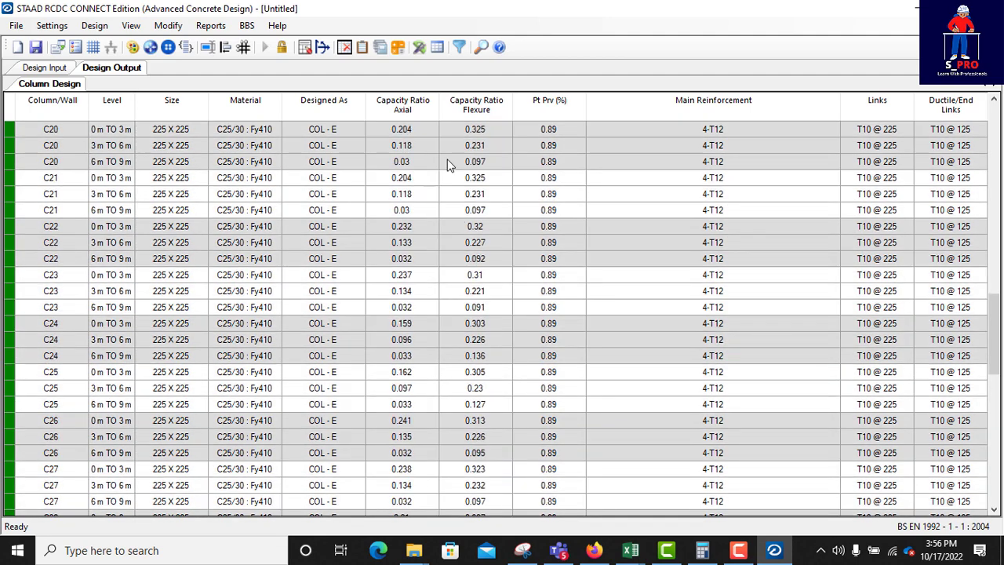
scroll(476, 145, "down", 7)
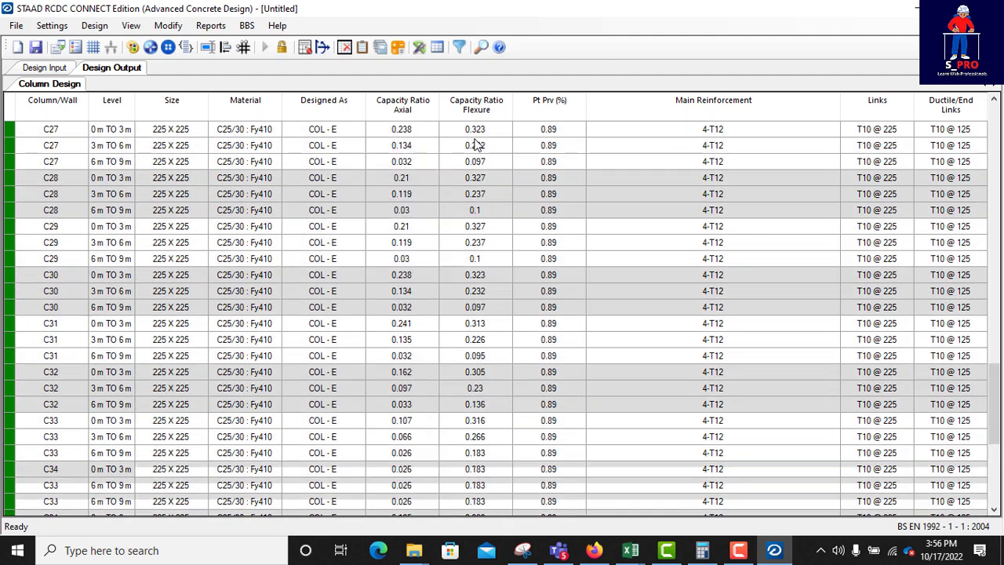
scroll(477, 145, "down", 6)
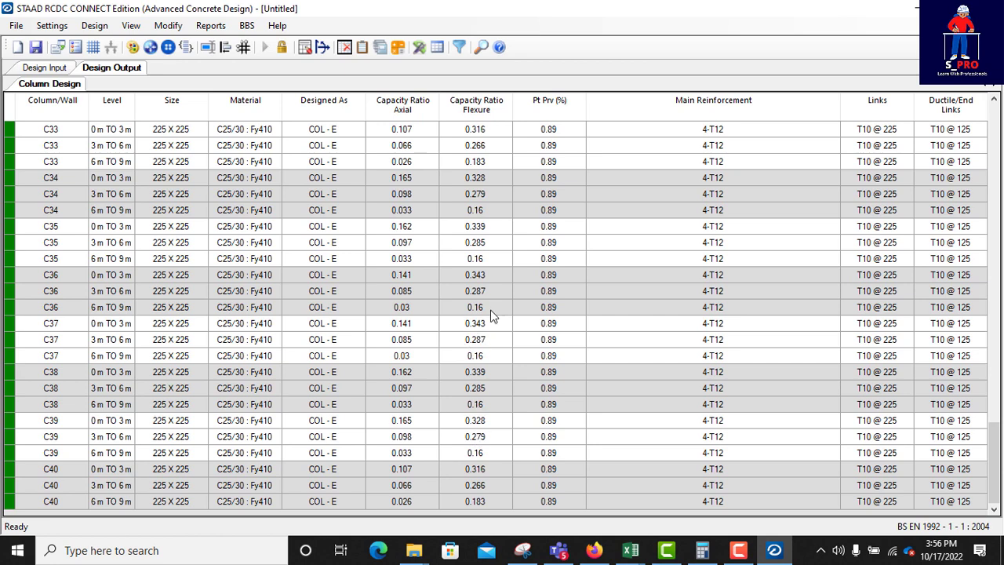
Review the capacity ratios and reinforcement in the column design table from C40 back up to C1
scroll(491, 289, "up", 1)
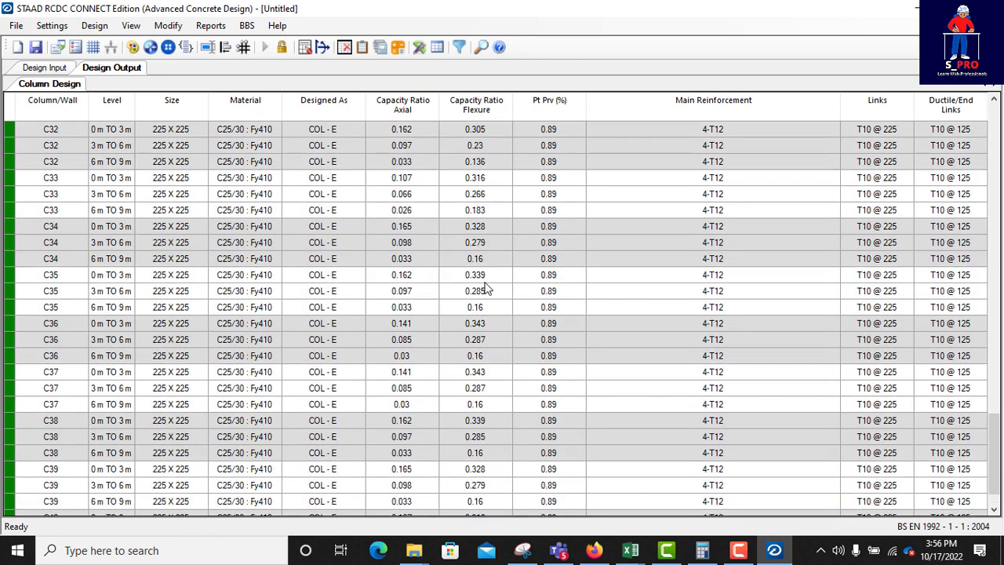
scroll(477, 243, "up", 3)
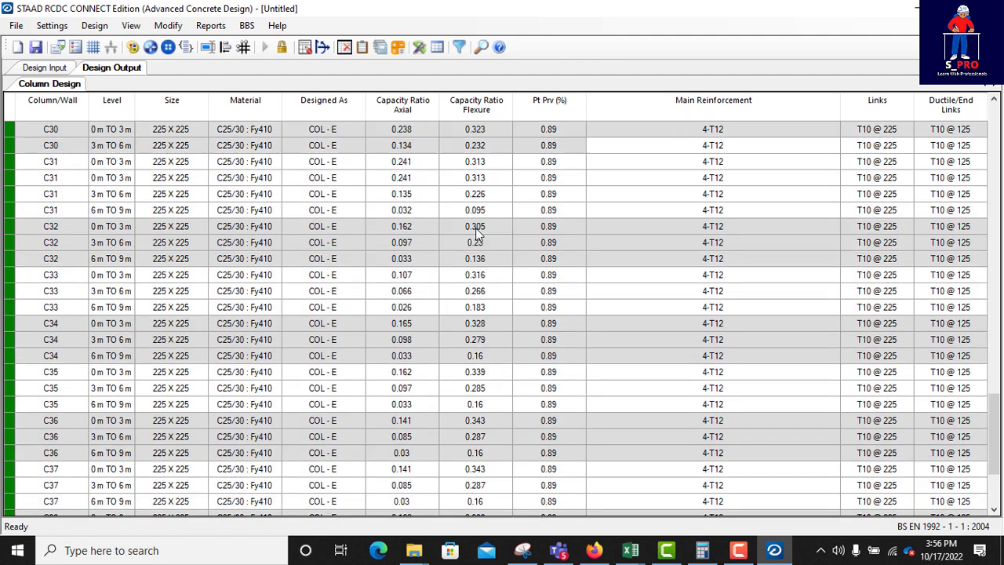
scroll(476, 234, "up", 4)
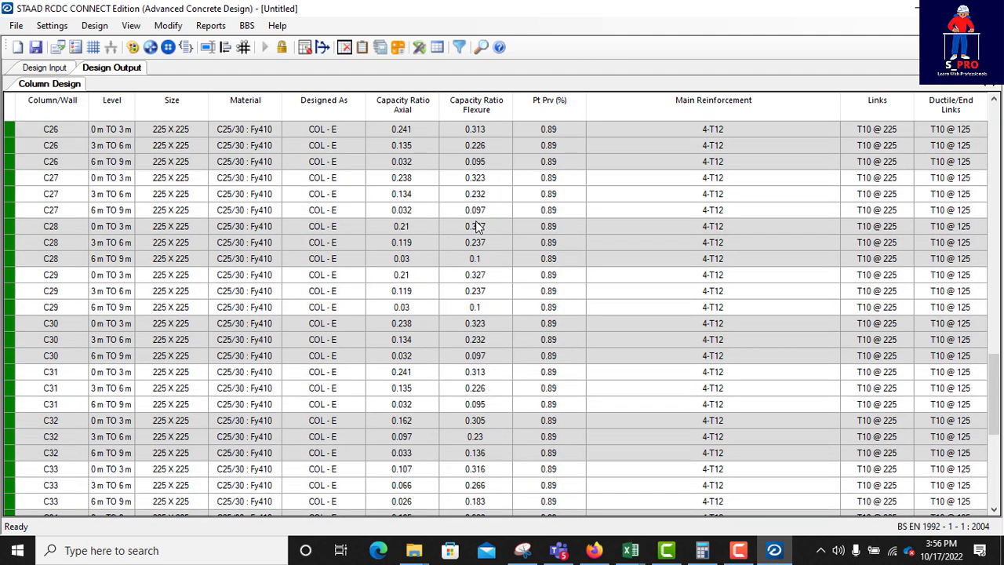
scroll(476, 226, "up", 5)
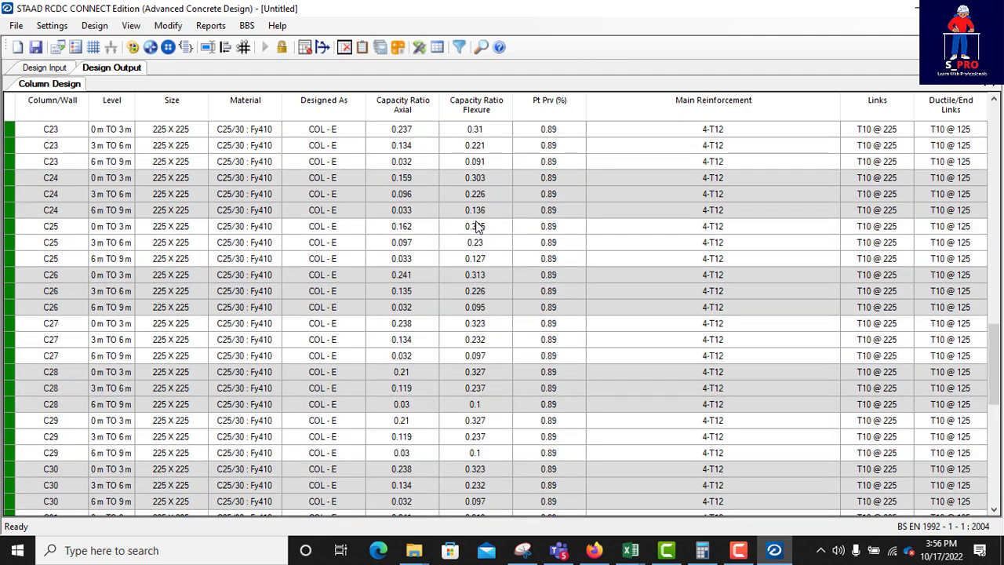
scroll(476, 226, "up", 8)
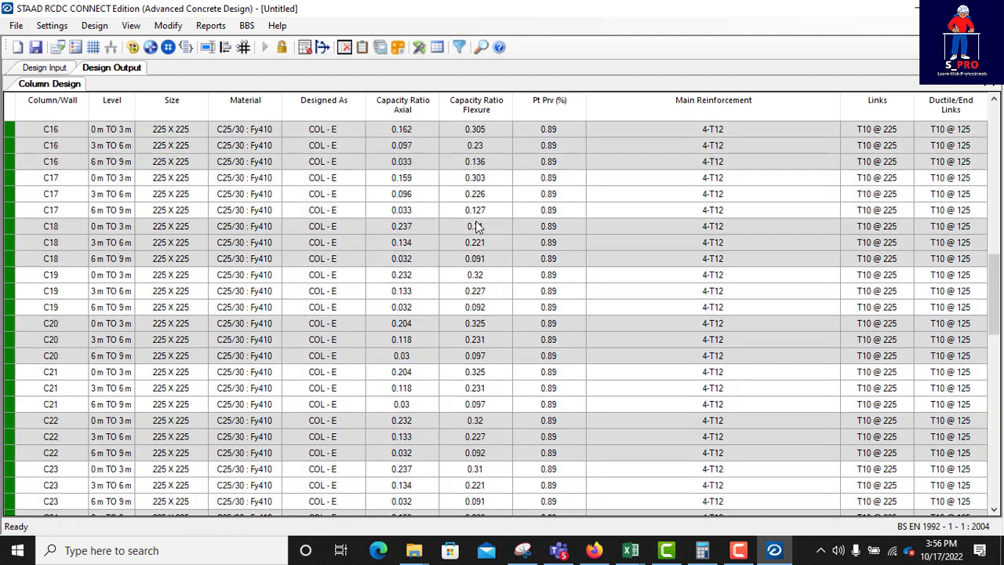
scroll(476, 226, "up", 10)
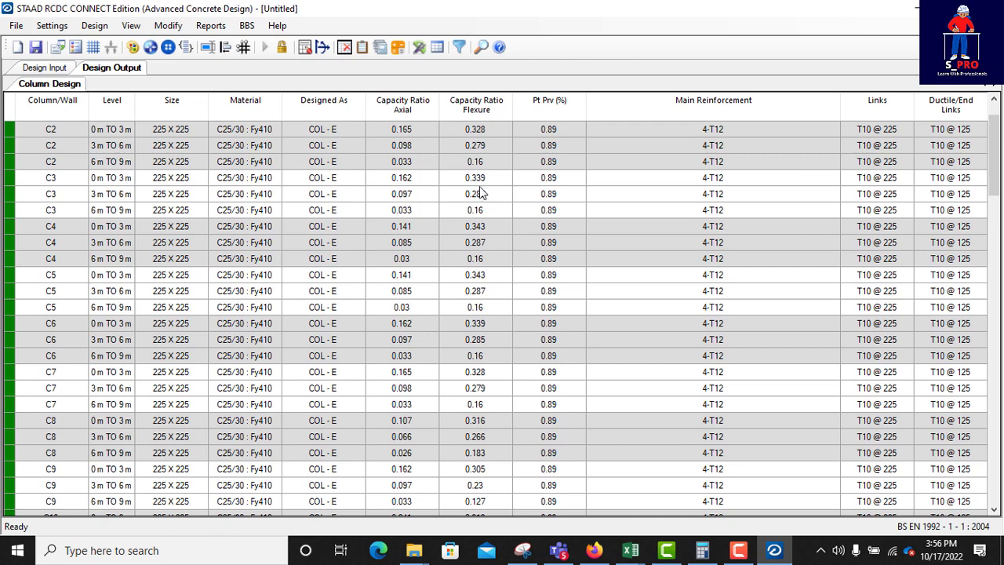
scroll(483, 192, "up", 1)
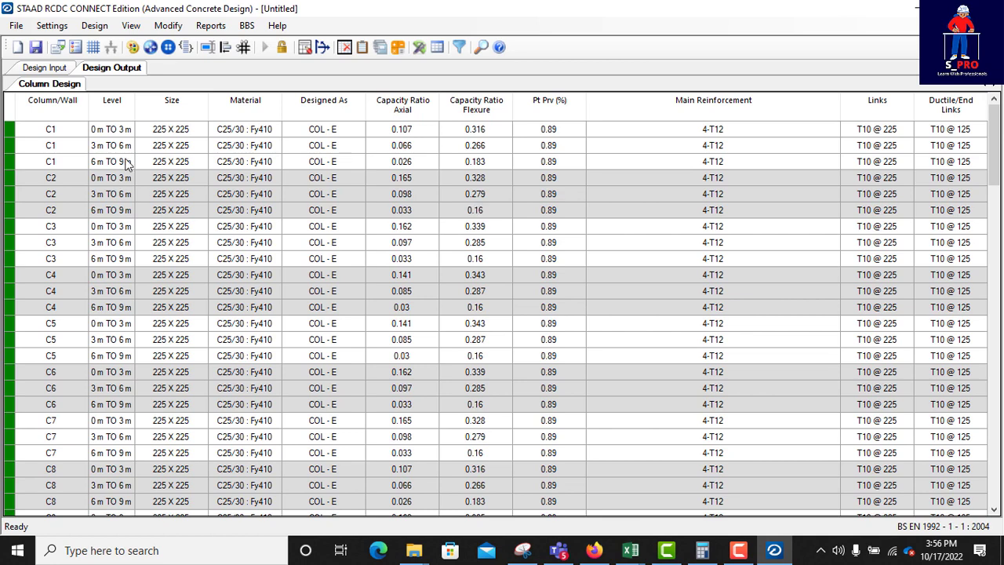
Generate the detailed drawing for all columns from level 0 m to 9 m
left_click(211, 30)
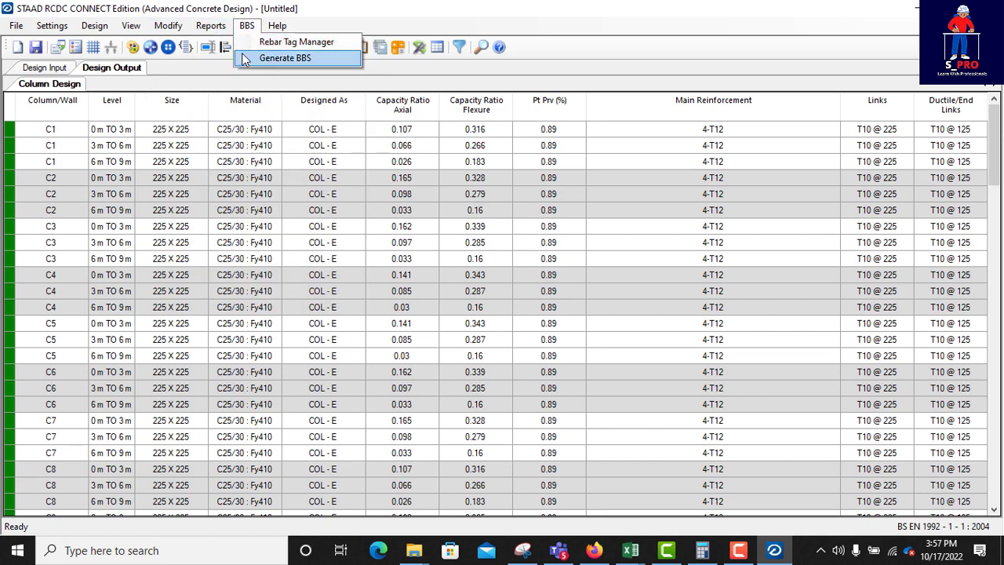
left_click(243, 63)
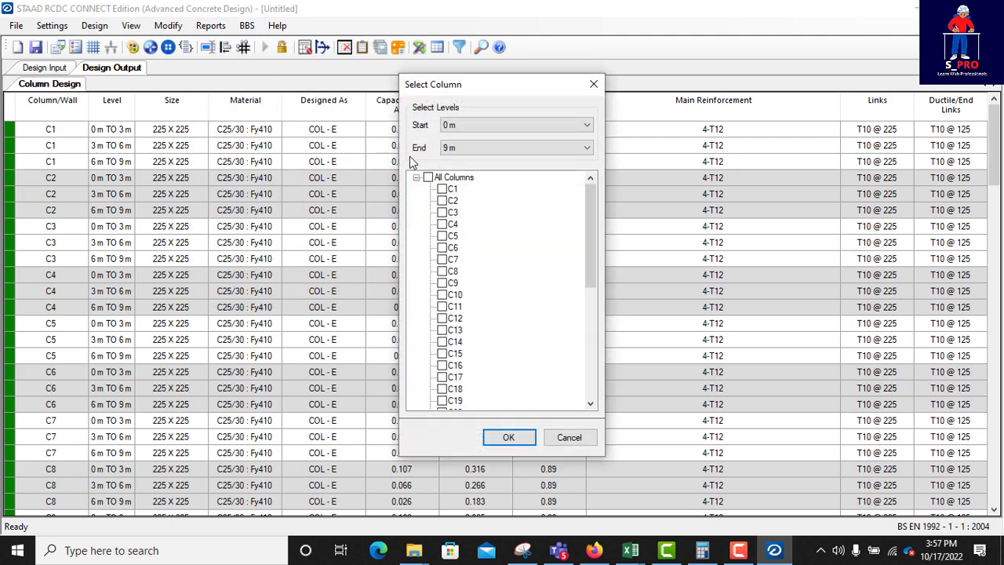
left_click(427, 178)
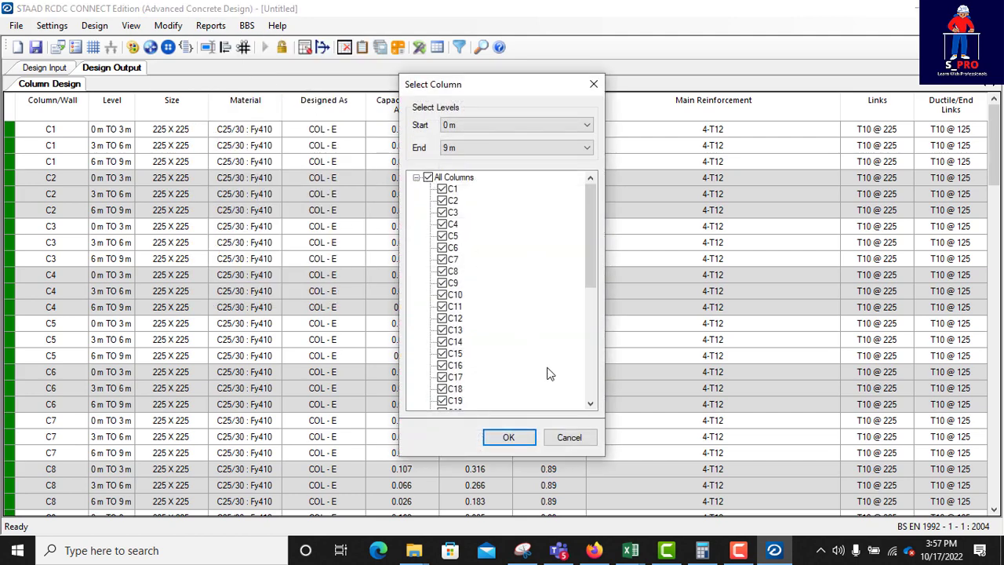
left_click(514, 441)
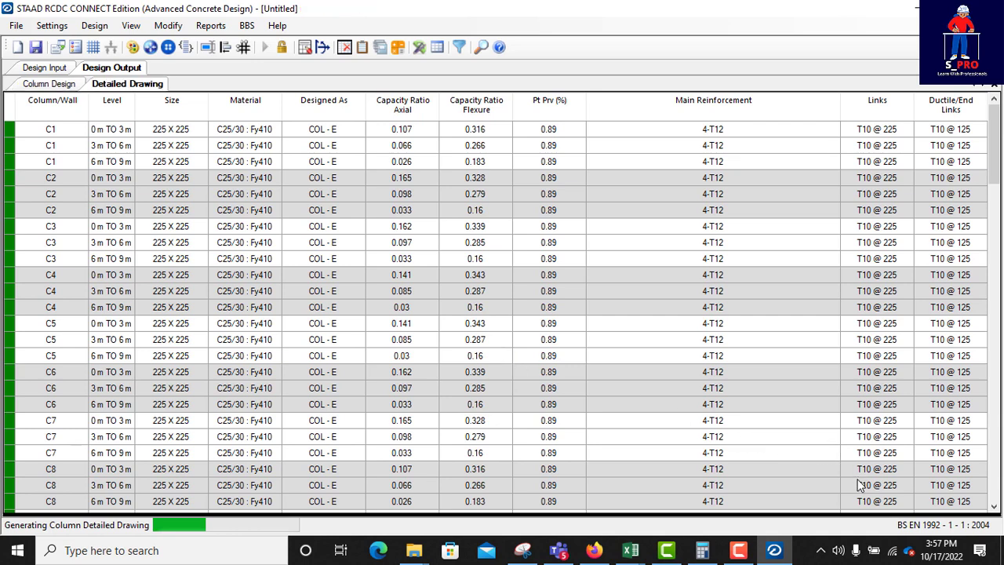
Examine the column and wall schedule drawing for section sizes, main bars, links, cover and confining zones at each level
scroll(41, 302, "up", 3)
scroll(47, 282, "up", 6)
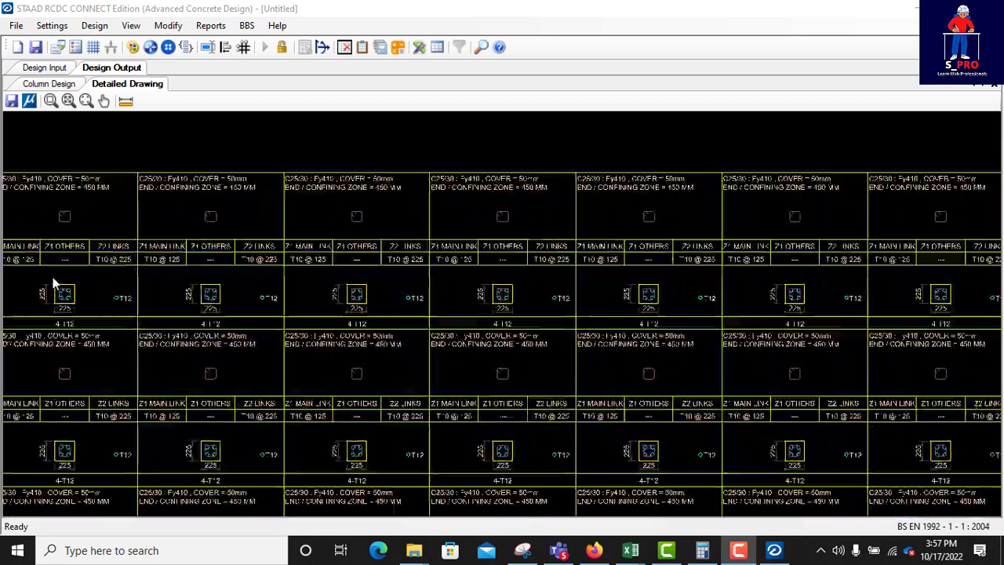
scroll(102, 276, "up", 1)
scroll(340, 306, "down", 6)
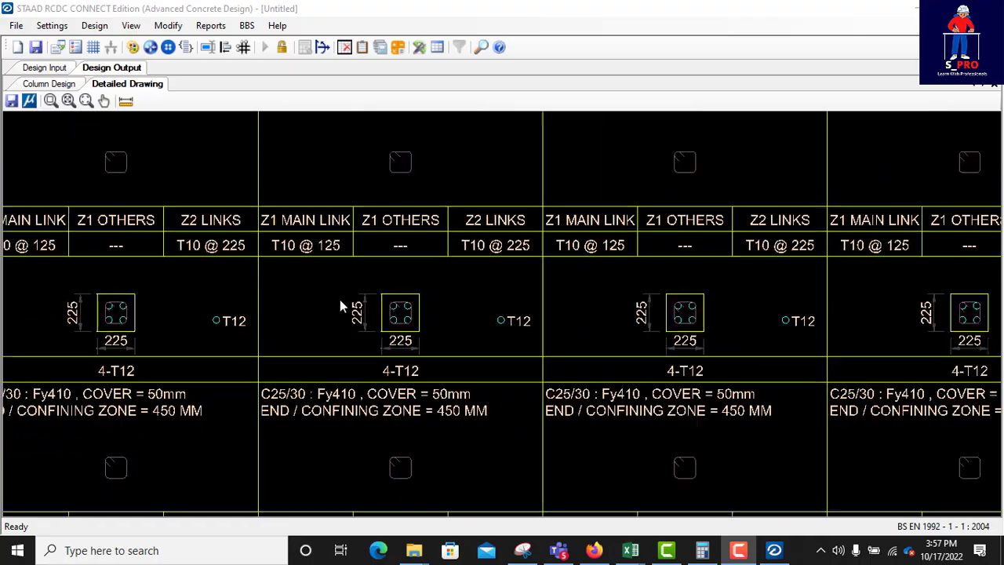
scroll(343, 298, "up", 4)
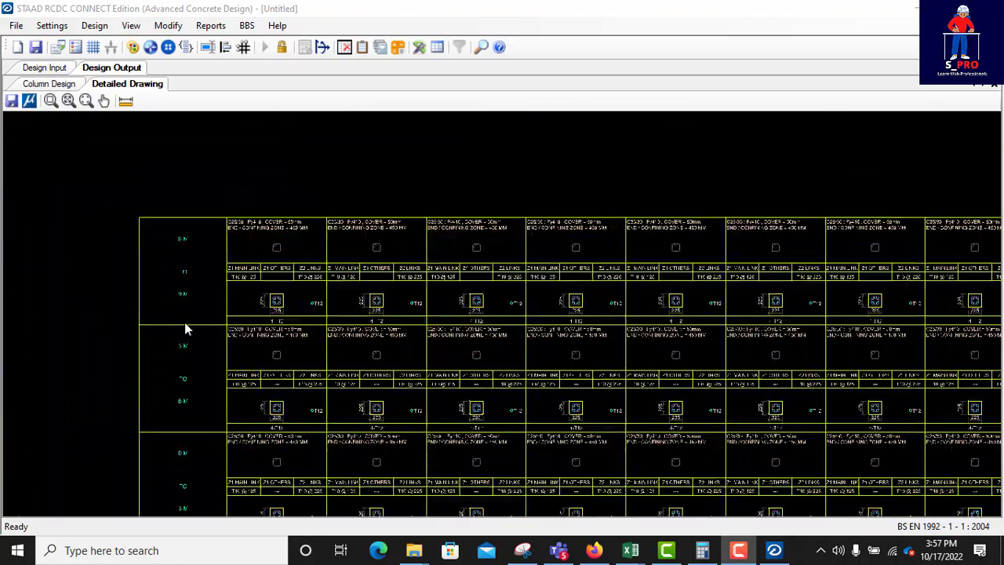
scroll(241, 288, "down", 5)
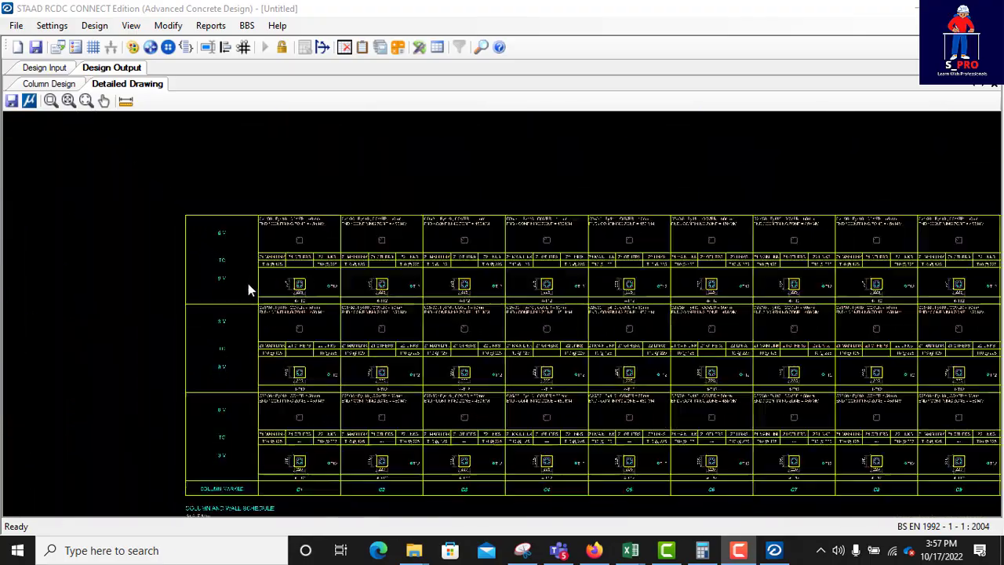
scroll(347, 287, "down", 5)
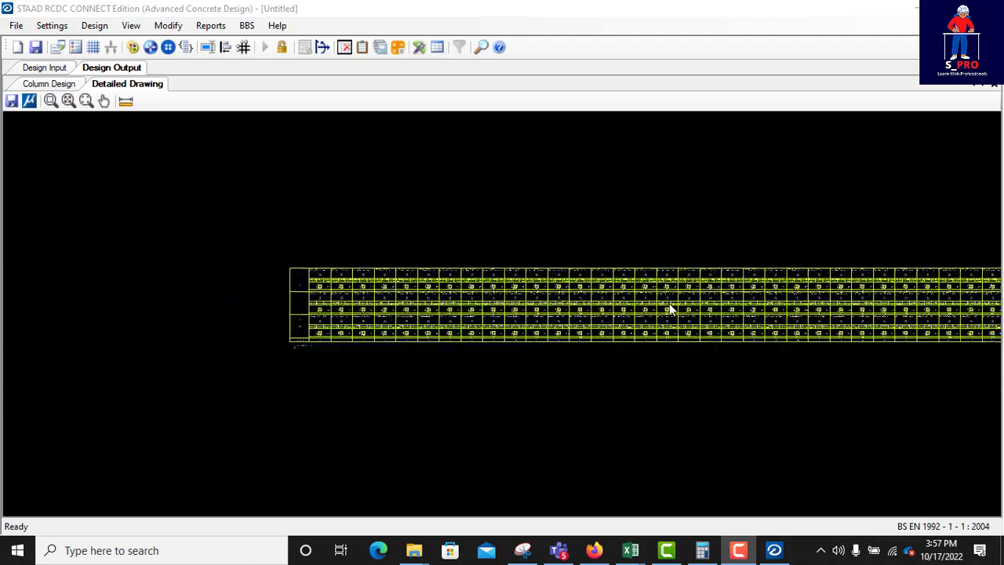
scroll(934, 321, "up", 1)
scroll(853, 310, "up", 5)
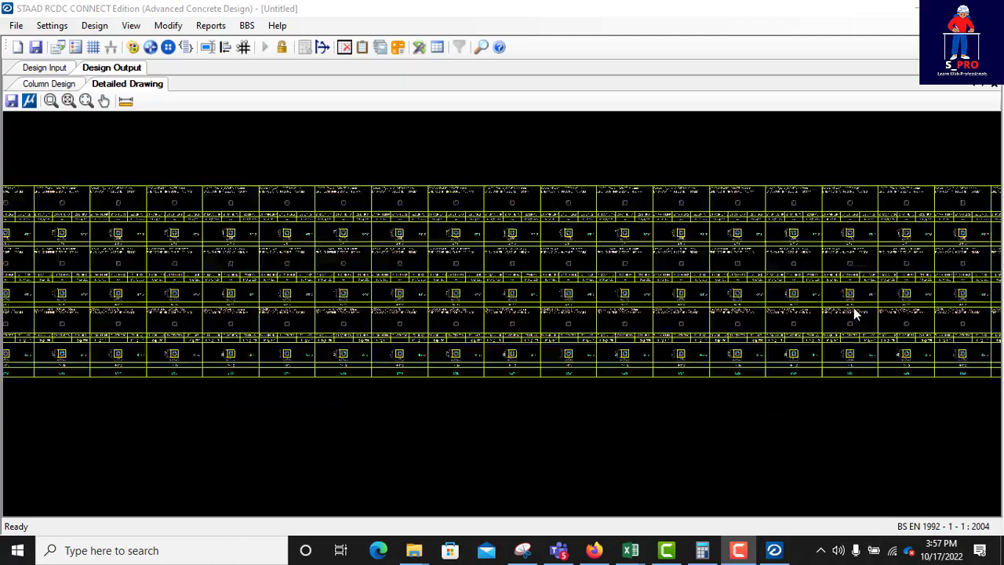
scroll(852, 312, "up", 5)
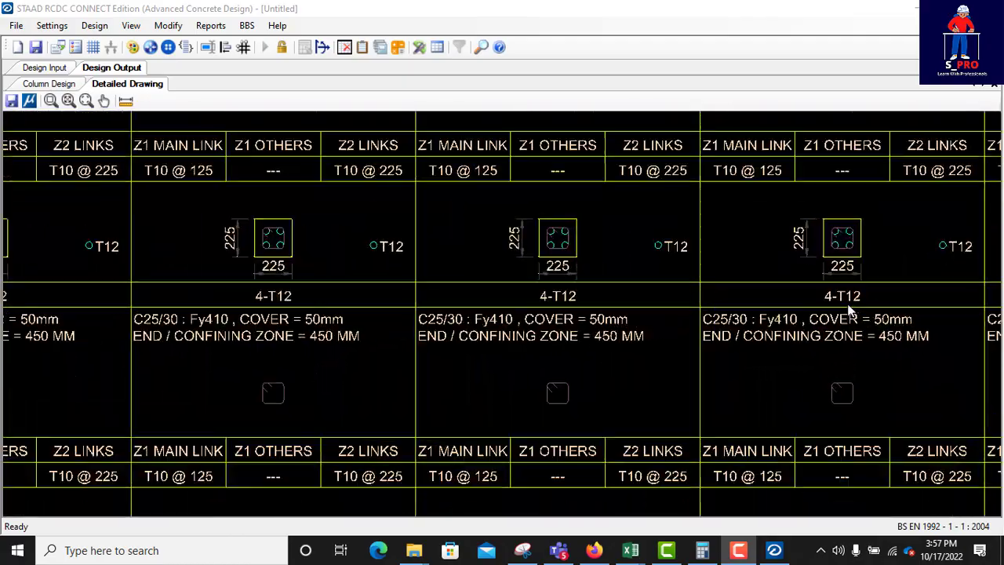
scroll(529, 313, "down", 5)
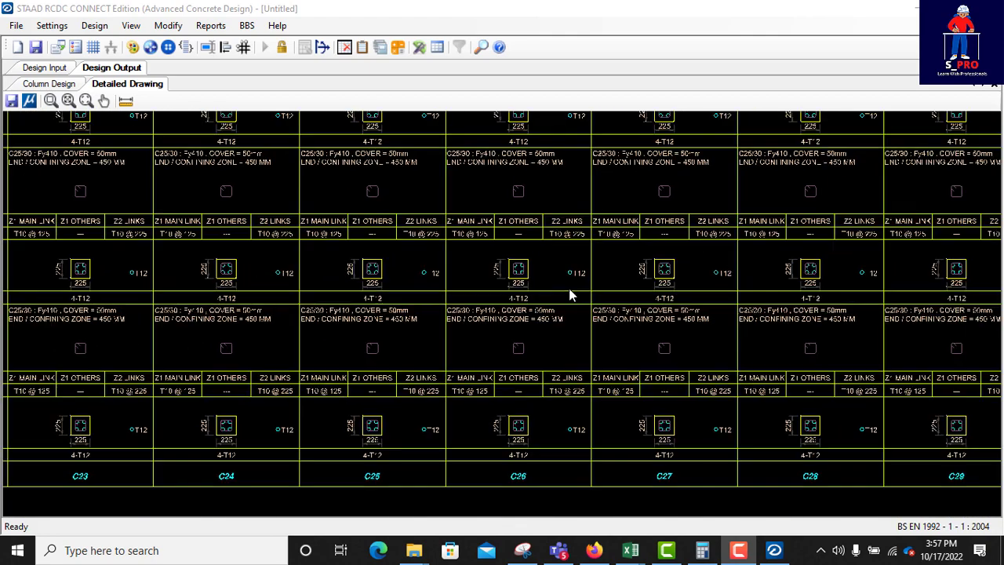
Generate the elevation drawing for all columns with start section number 1 and start bar number 1
left_click(212, 27)
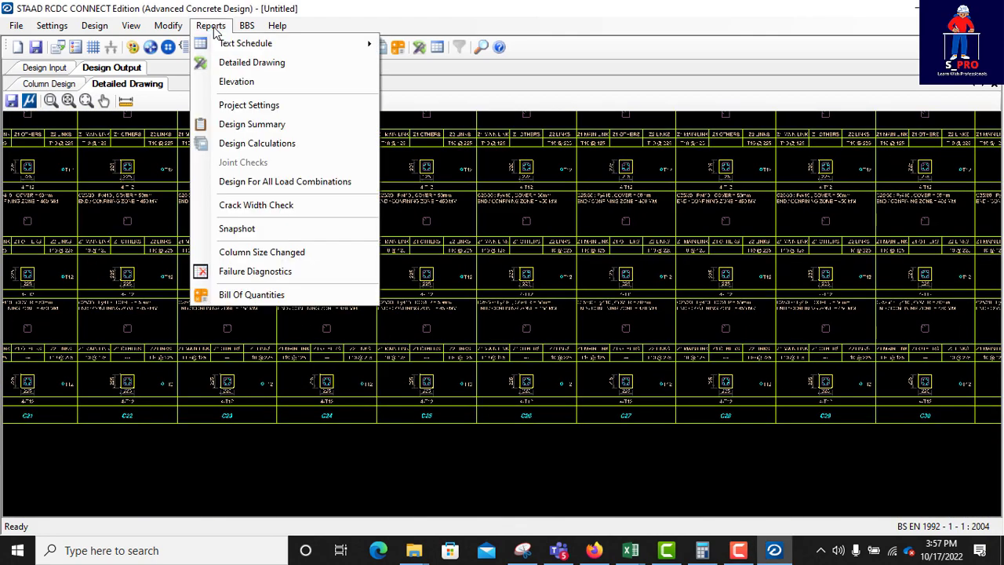
left_click(241, 83)
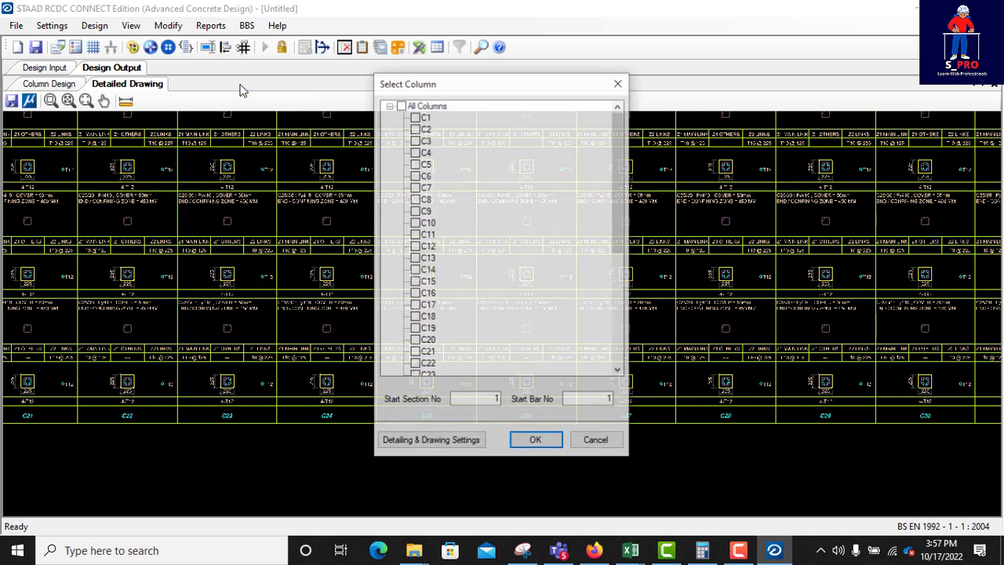
left_click(401, 105)
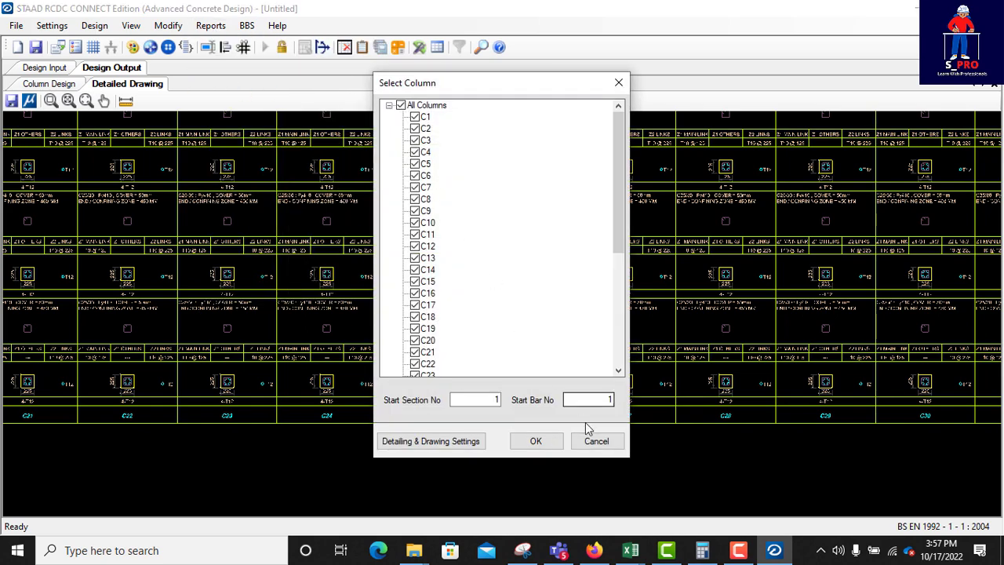
left_click(535, 441)
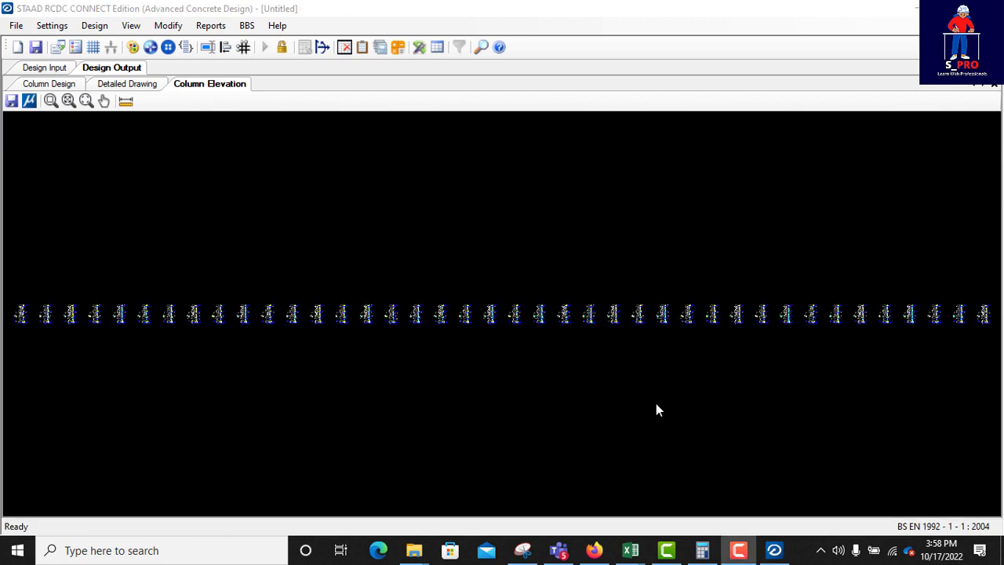
Examine the elevation detail and section 1-1 of column C1, including its main bars, link spacing and floor levels
scroll(570, 336, "down", 2)
scroll(186, 322, "up", 5)
scroll(204, 322, "up", 5)
scroll(206, 357, "up", 5)
scroll(306, 413, "down", 1)
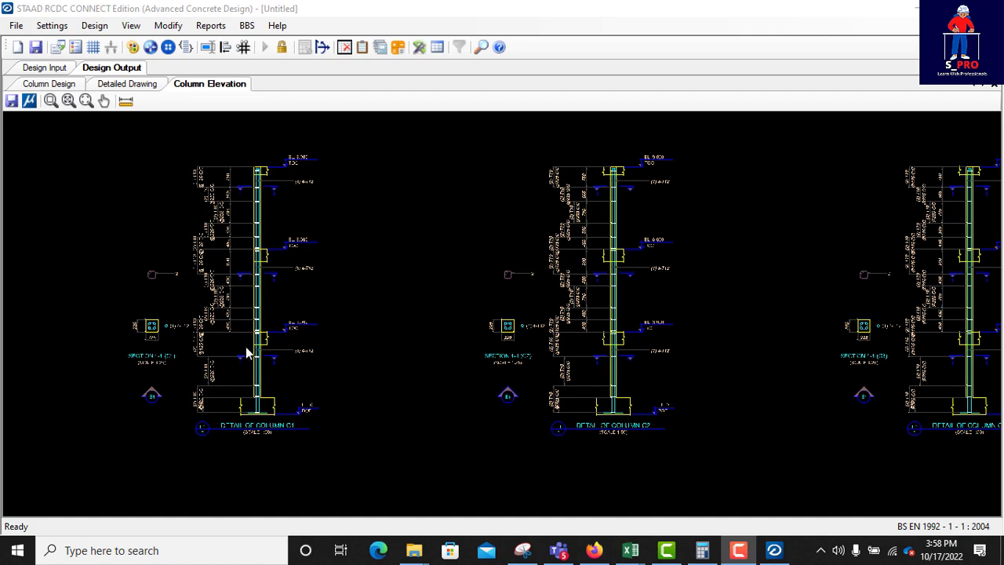
scroll(162, 328, "up", 5)
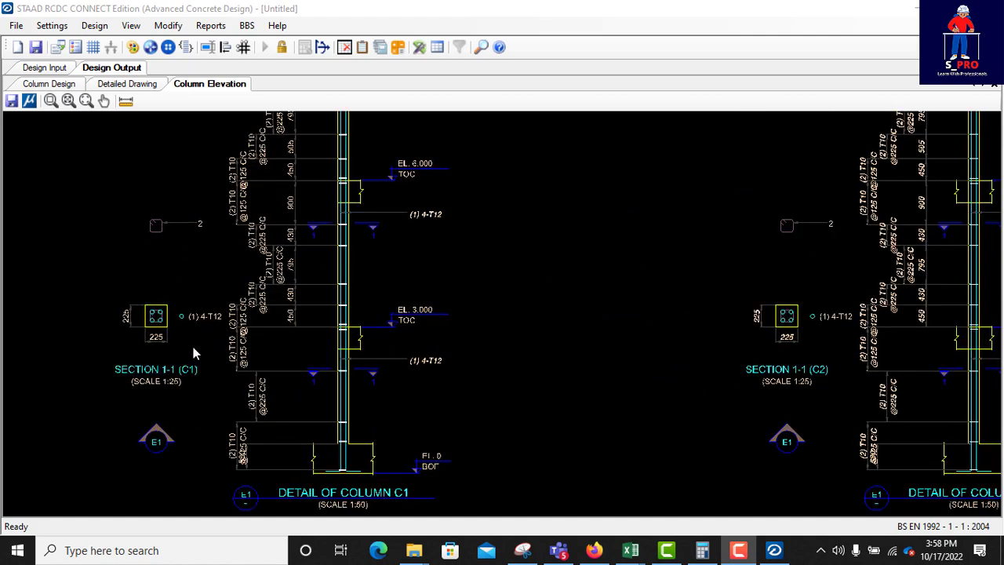
scroll(283, 335, "down", 2)
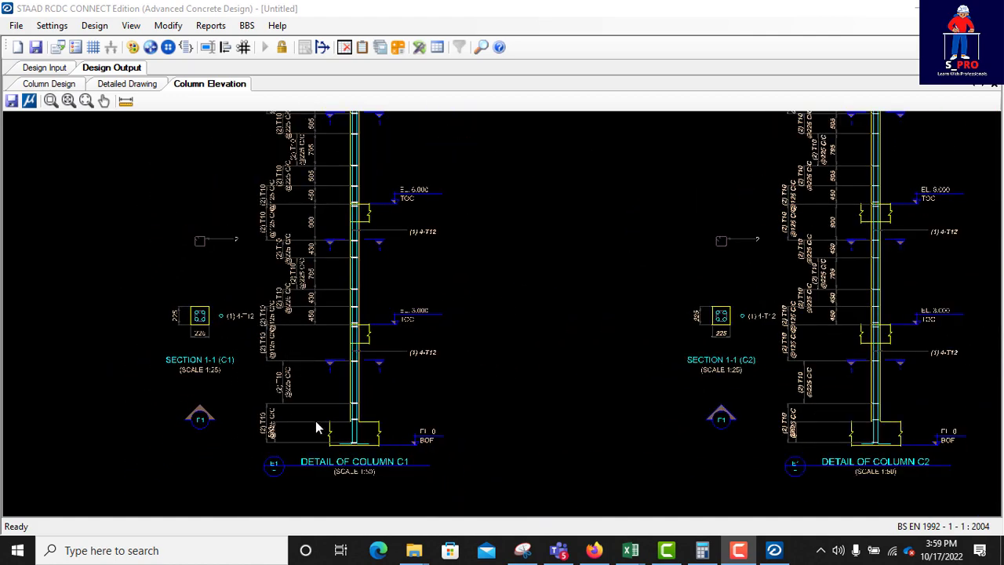
scroll(284, 408, "down", 3)
scroll(311, 365, "up", 5)
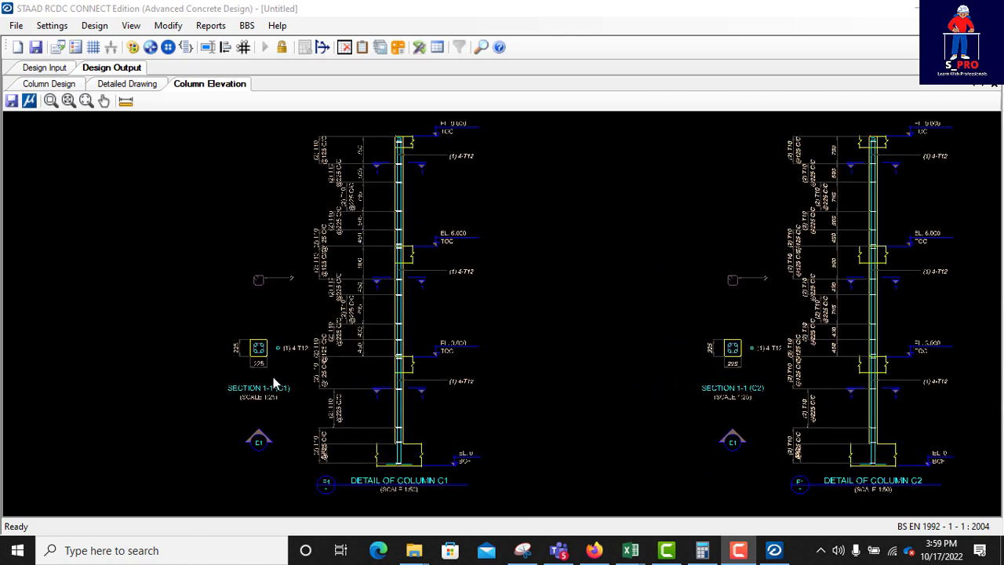
scroll(197, 339, "up", 5)
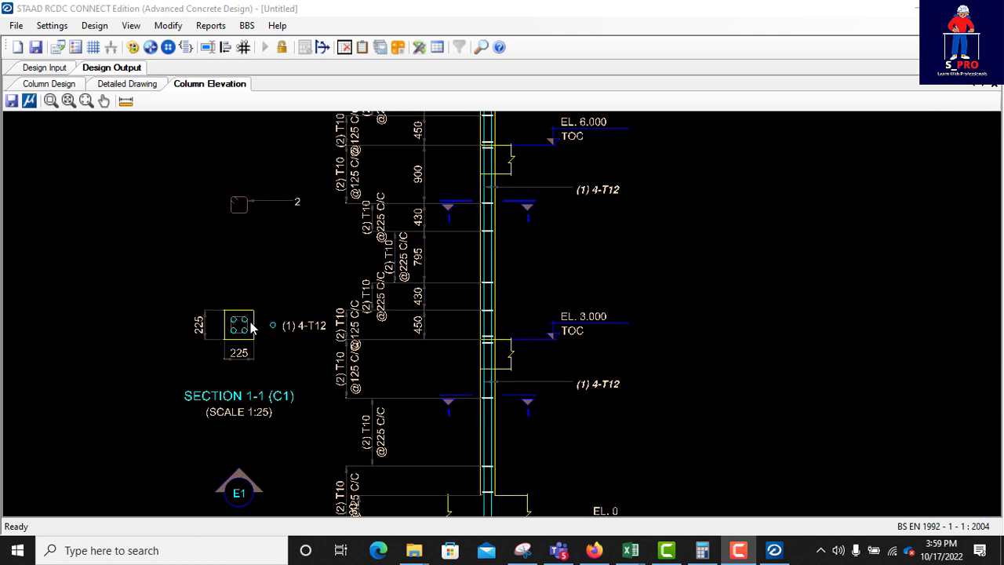
scroll(267, 345, "down", 3)
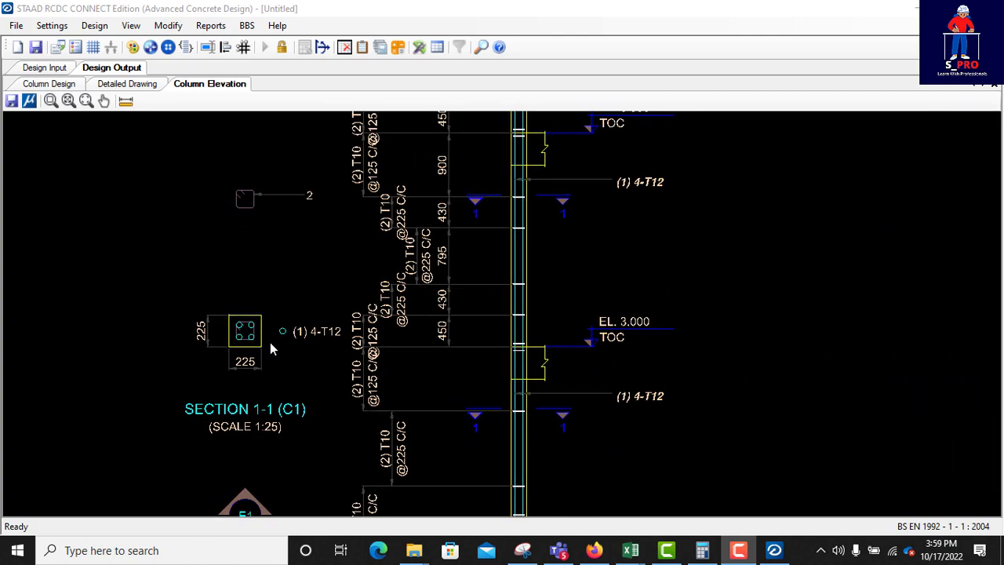
scroll(390, 343, "down", 1)
scroll(400, 336, "down", 2)
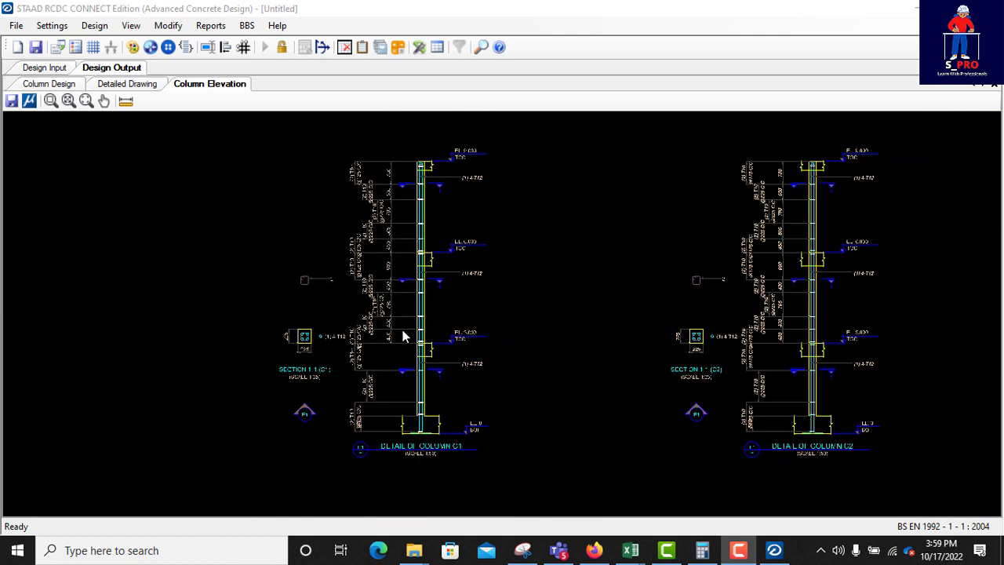
Compare the elevation details of column C1 with those of the neighbouring columns
scroll(308, 207, "down", 2)
scroll(306, 263, "down", 2)
scroll(554, 251, "up", 3)
scroll(329, 376, "down", 1)
scroll(516, 329, "up", 3)
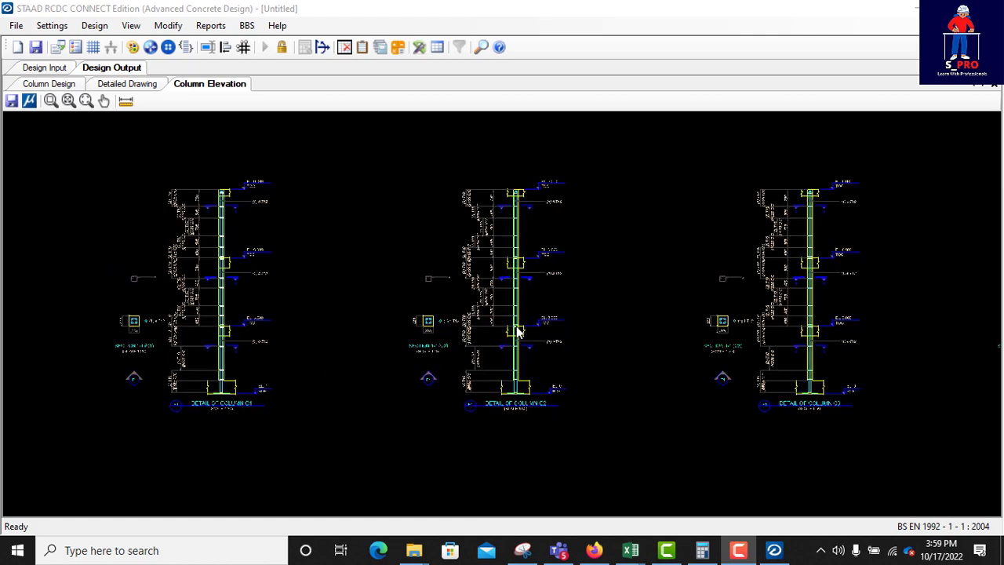
scroll(514, 366, "down", 2)
scroll(586, 359, "down", 1)
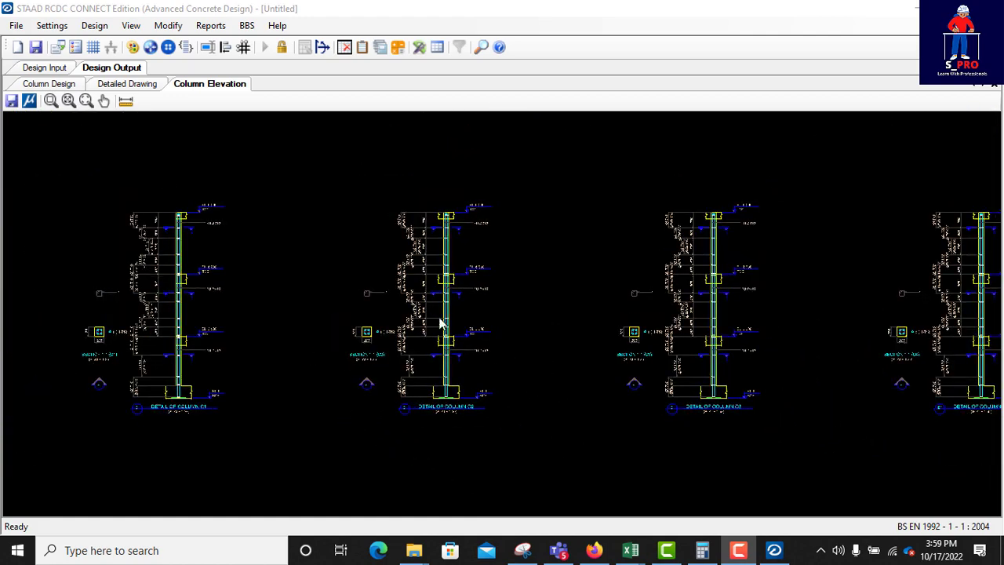
scroll(280, 340, "down", 4)
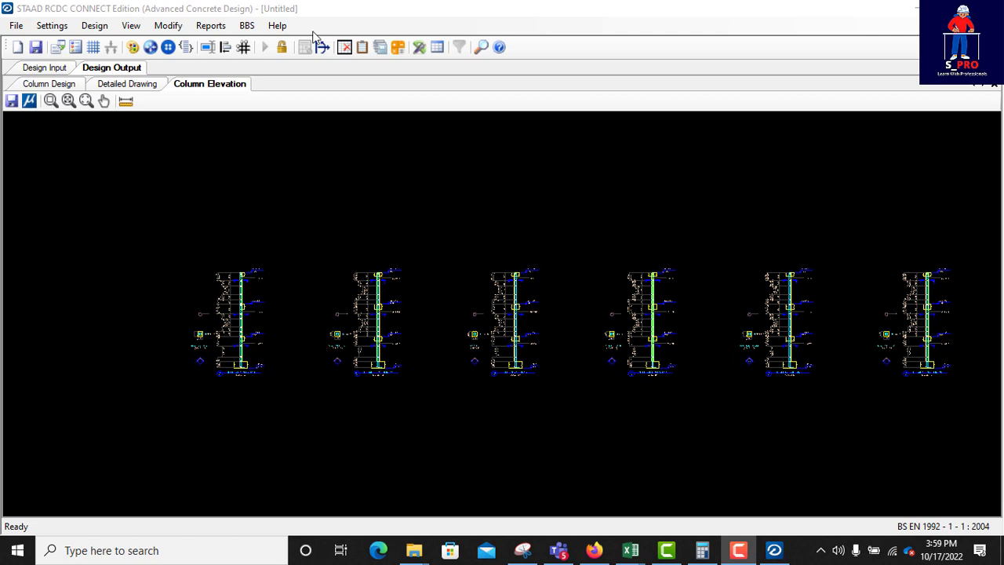
Generate the design summary report and bring up its column and wall result tables
left_click(211, 26)
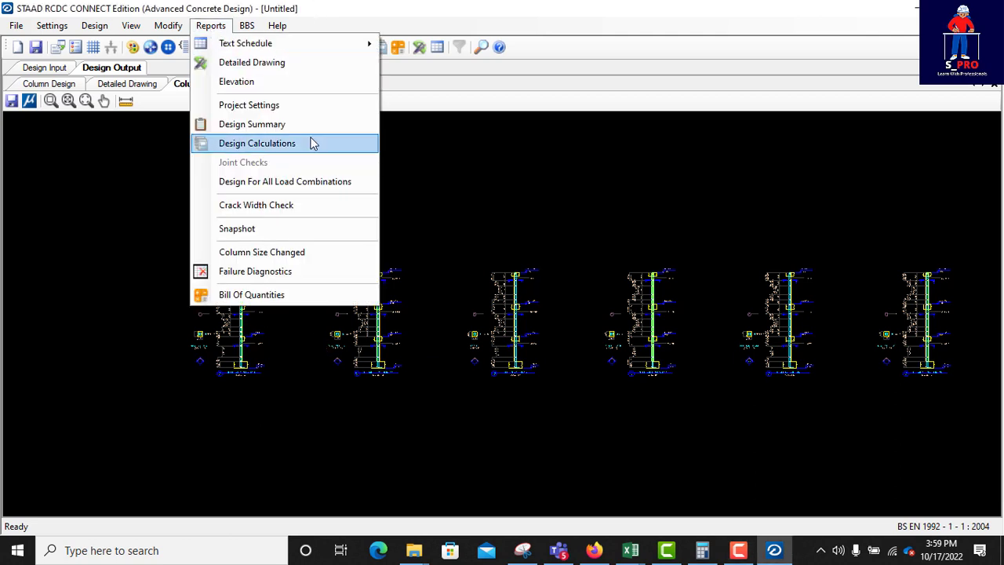
left_click(265, 128)
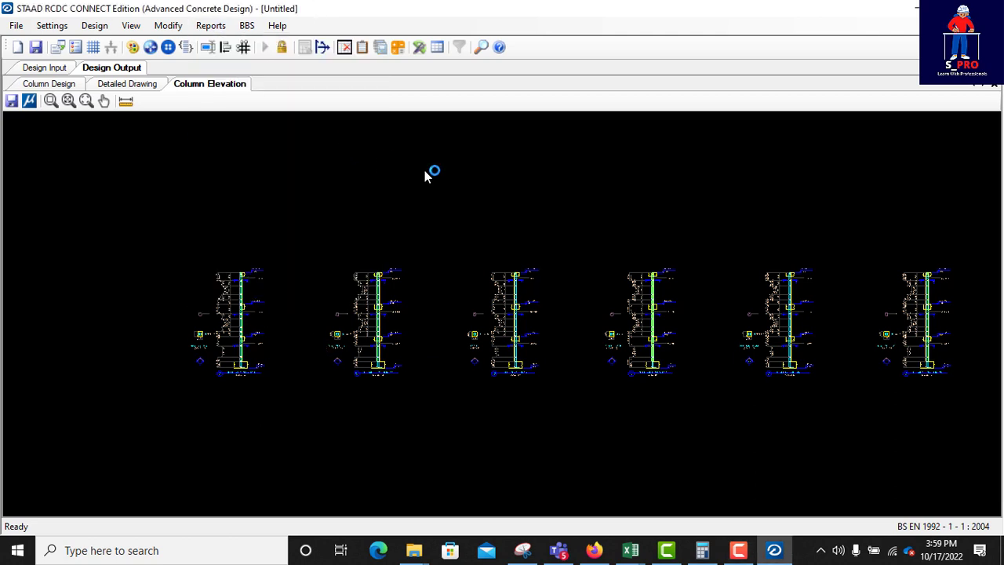
scroll(384, 203, "down", 4)
scroll(385, 203, "down", 10)
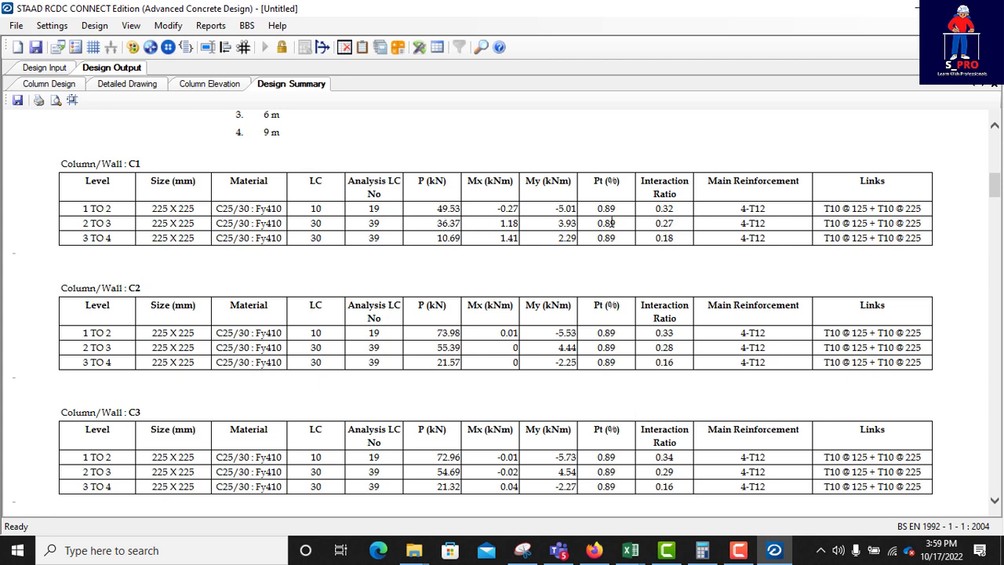
Examine the main reinforcement of column C1 at each level in the design summary and compare it with the following columns
double_click(757, 210)
double_click(775, 234)
left_click_drag(729, 230, 796, 238)
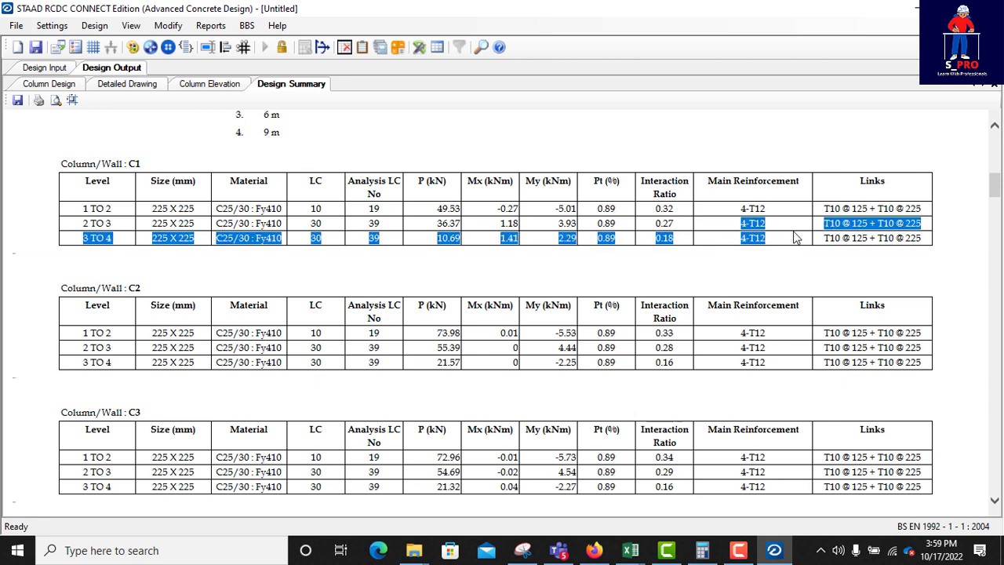
left_click(758, 209)
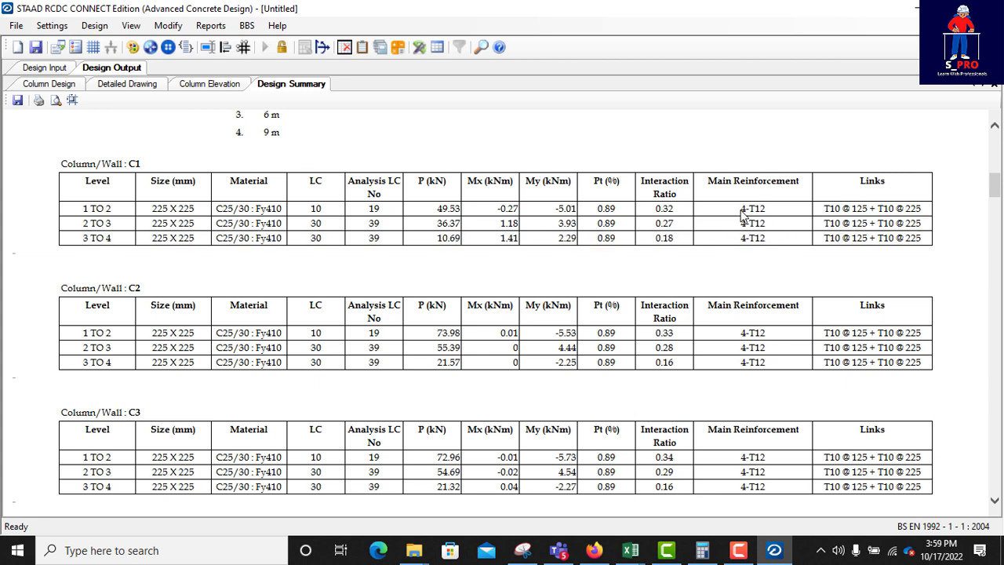
double_click(744, 208)
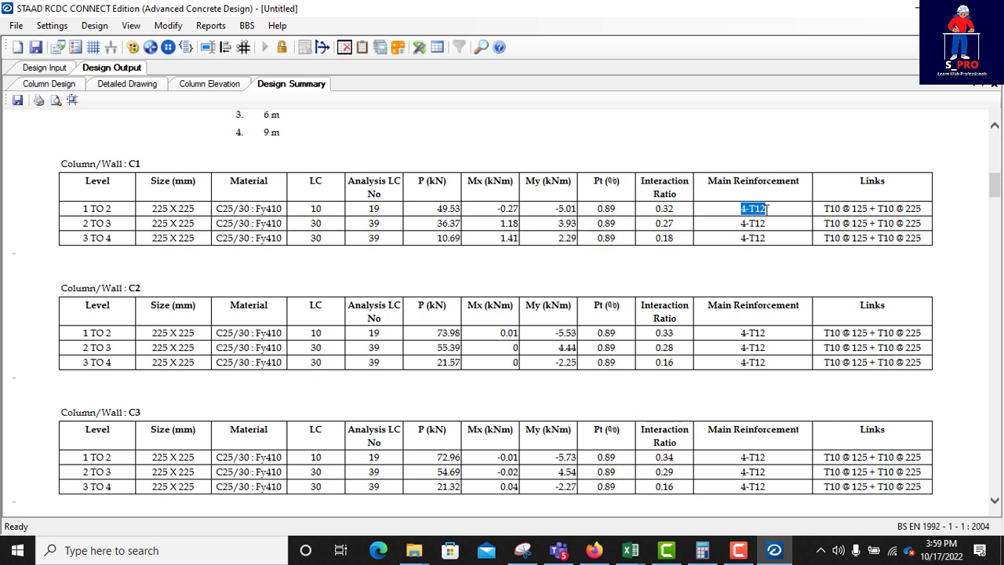
double_click(741, 238)
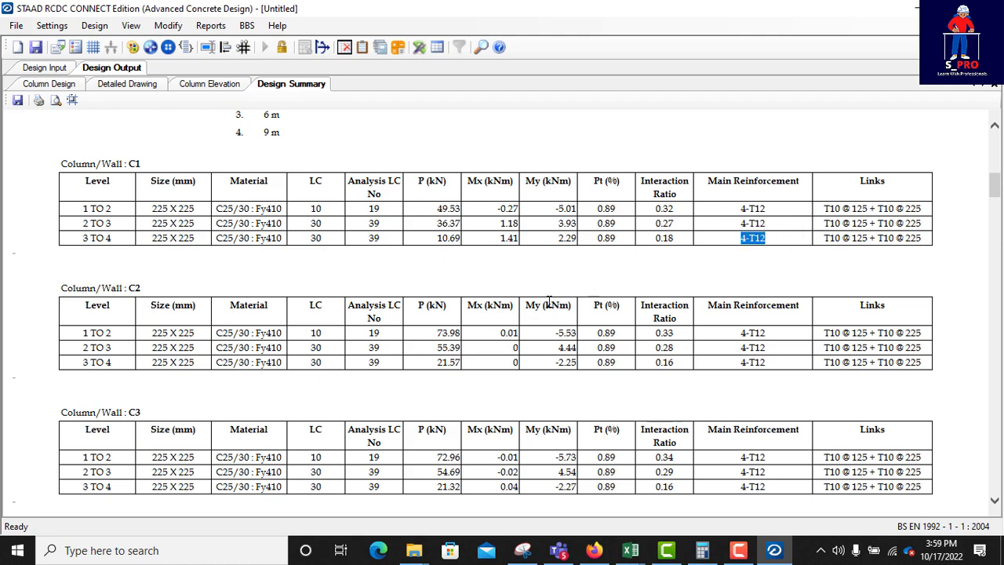
scroll(406, 333, "down", 3)
scroll(407, 333, "down", 10)
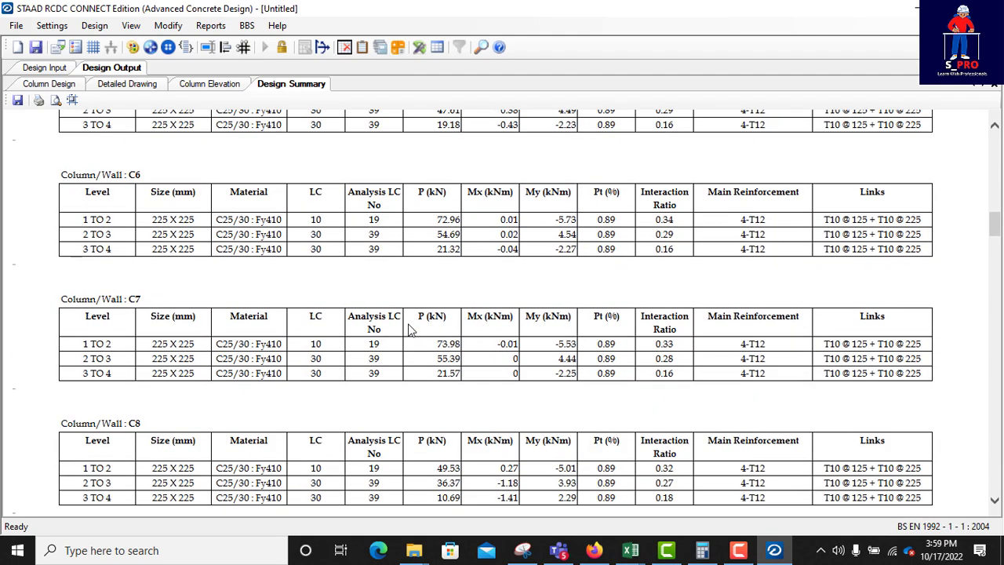
Generate the design calculation report for all columns
left_click(210, 25)
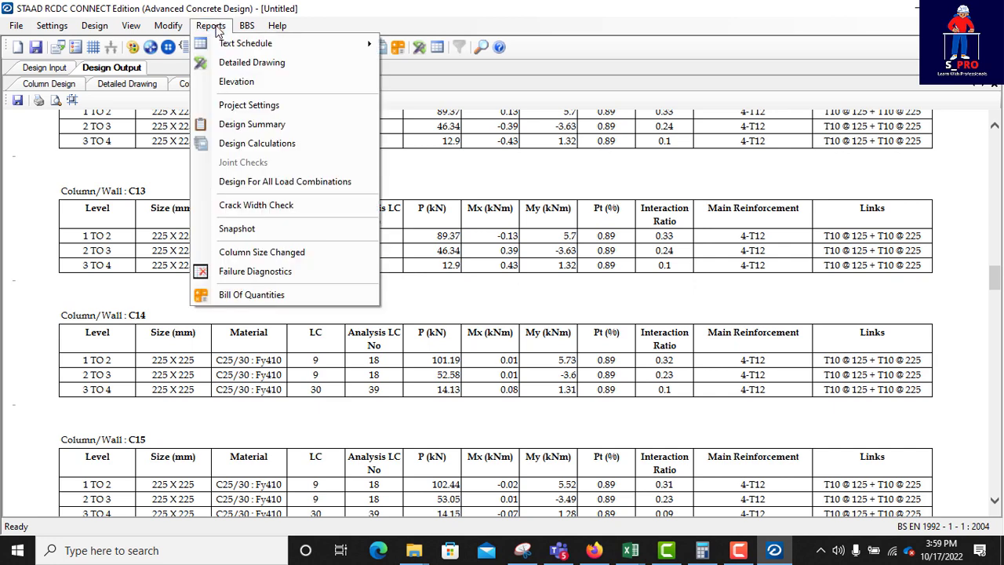
left_click(257, 141)
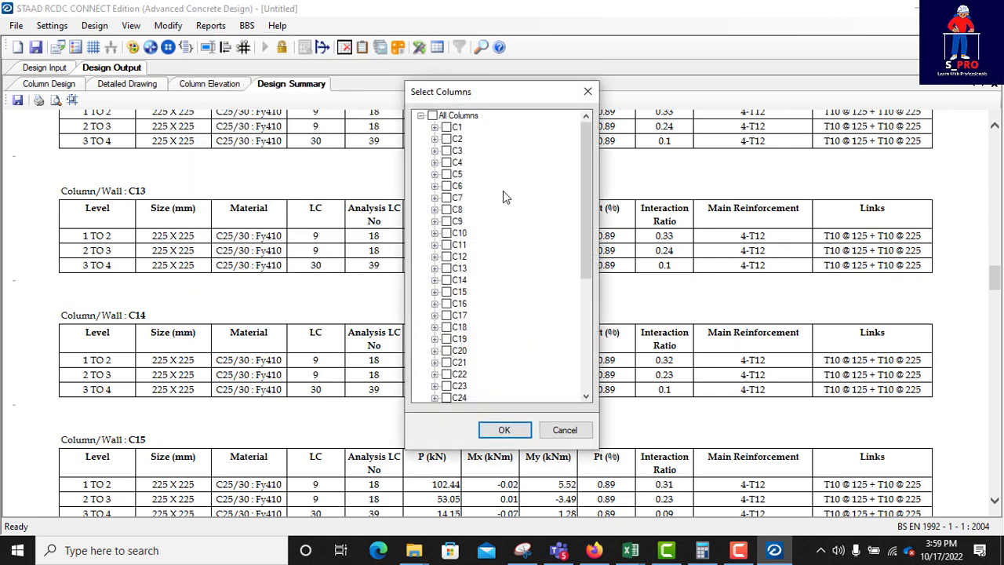
left_click(432, 115)
left_click(504, 430)
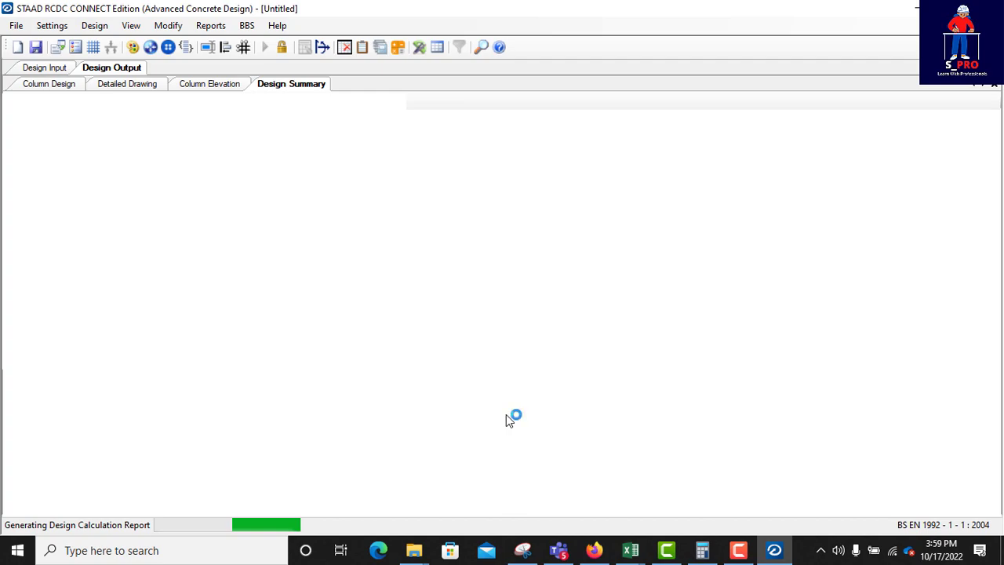
Examine the design calculations for symbol definitions, design moments, link spacing, slenderness, biaxial bending and shear checks
scroll(474, 375, "down", 6)
scroll(468, 368, "down", 20)
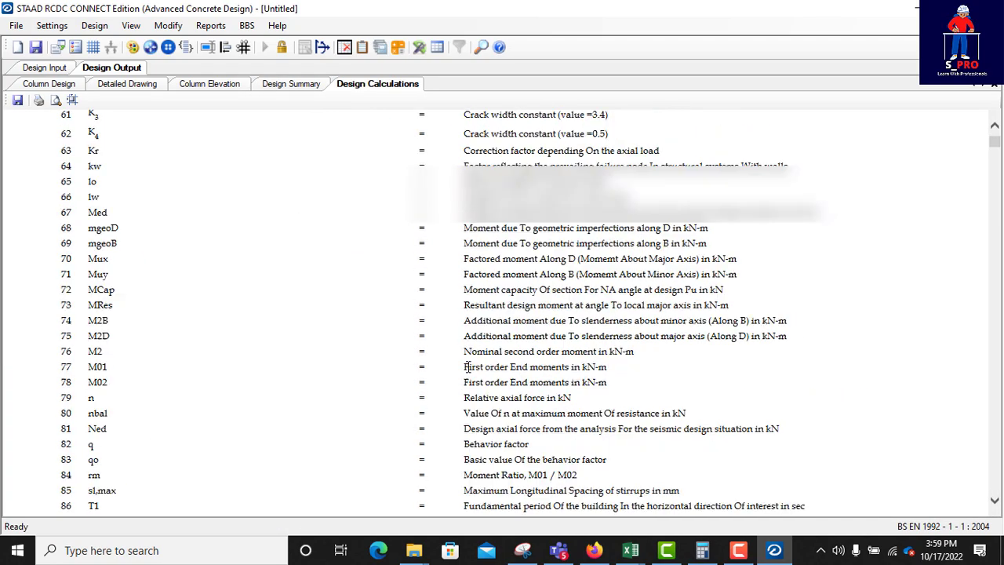
scroll(469, 369, "down", 20)
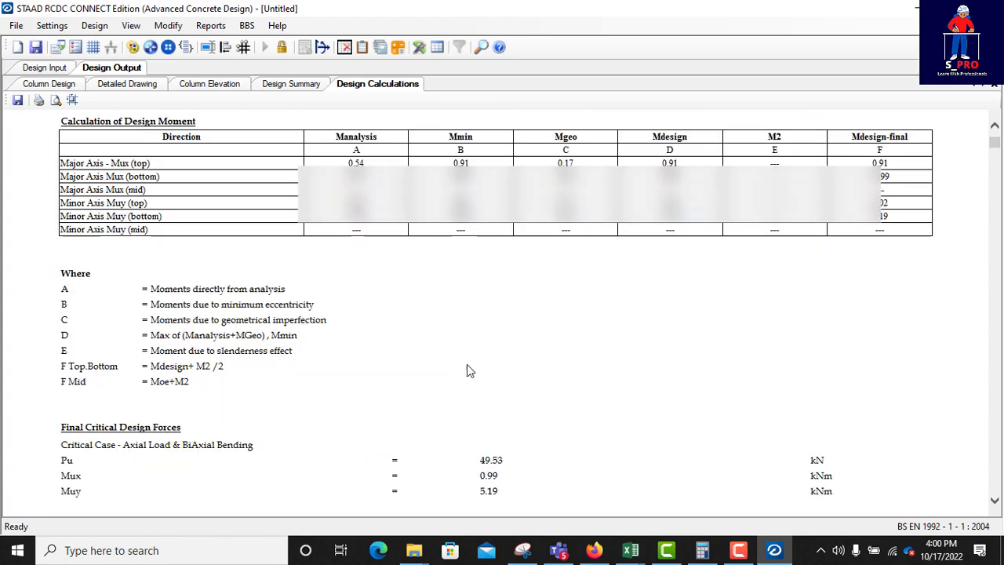
scroll(467, 364, "down", 20)
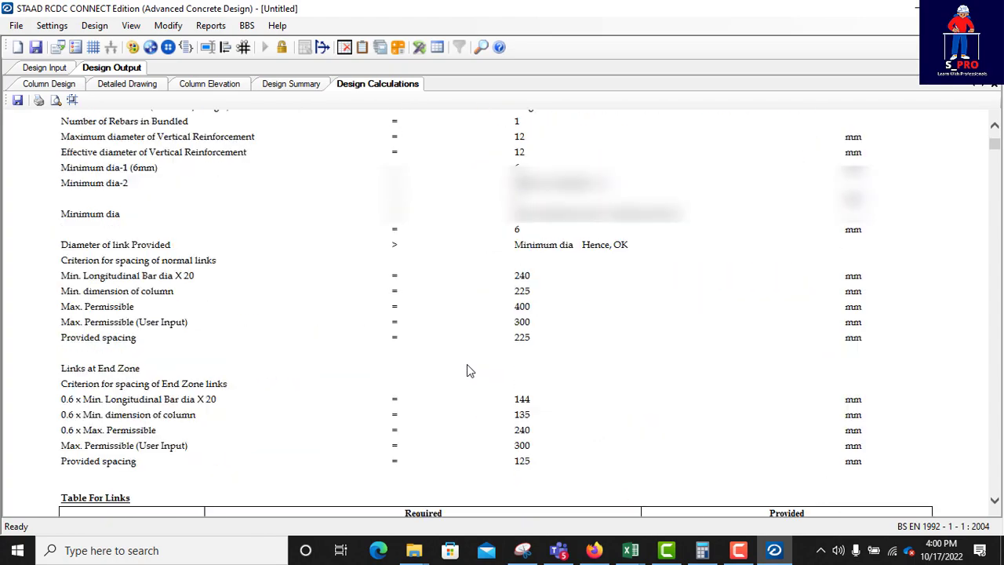
scroll(467, 363, "down", 20)
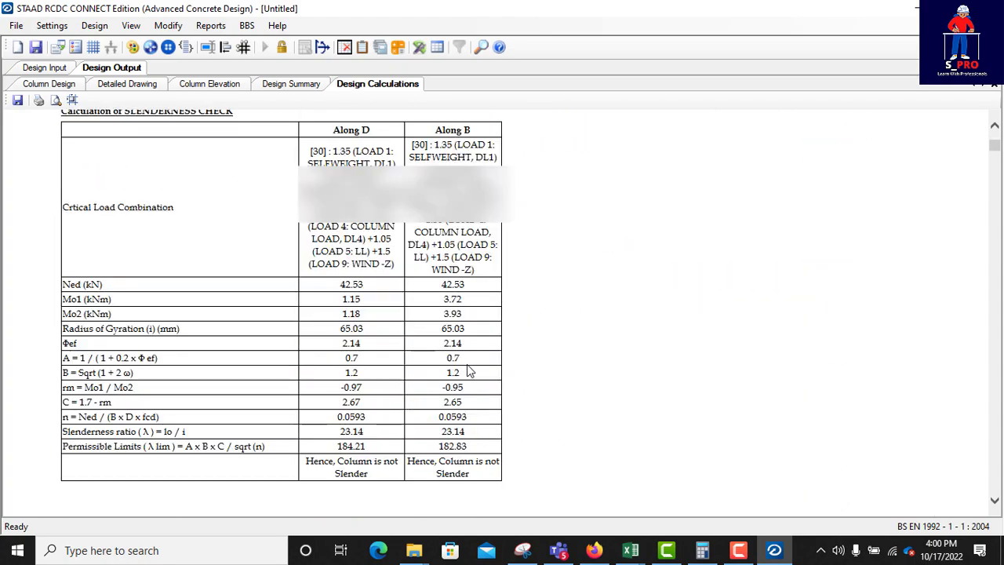
scroll(466, 364, "down", 20)
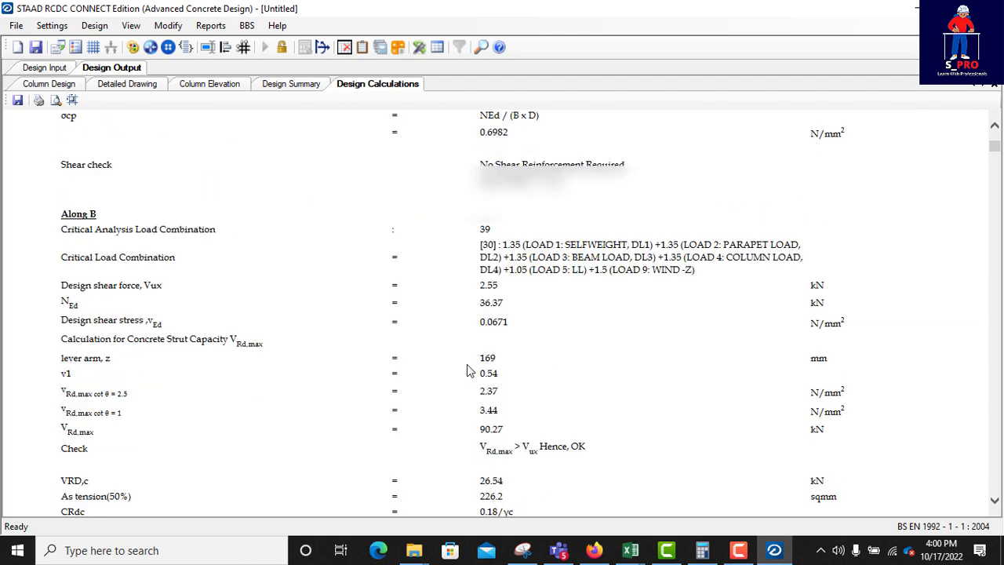
scroll(466, 364, "up", 15)
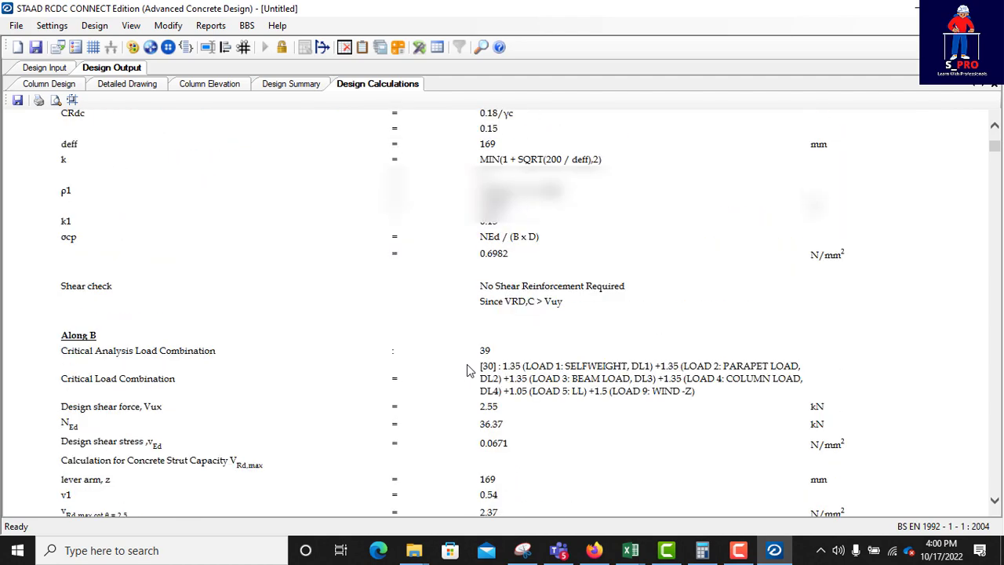
scroll(466, 364, "up", 20)
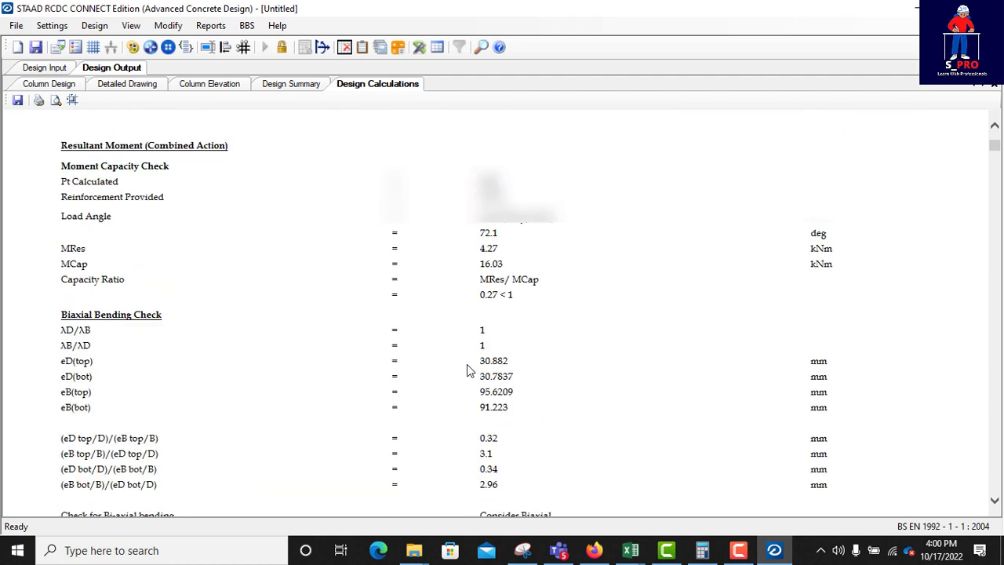
scroll(466, 364, "down", 10)
Generate the crack width check report and review the accompanying stress limit summary from column C1 to C40
left_click(212, 28)
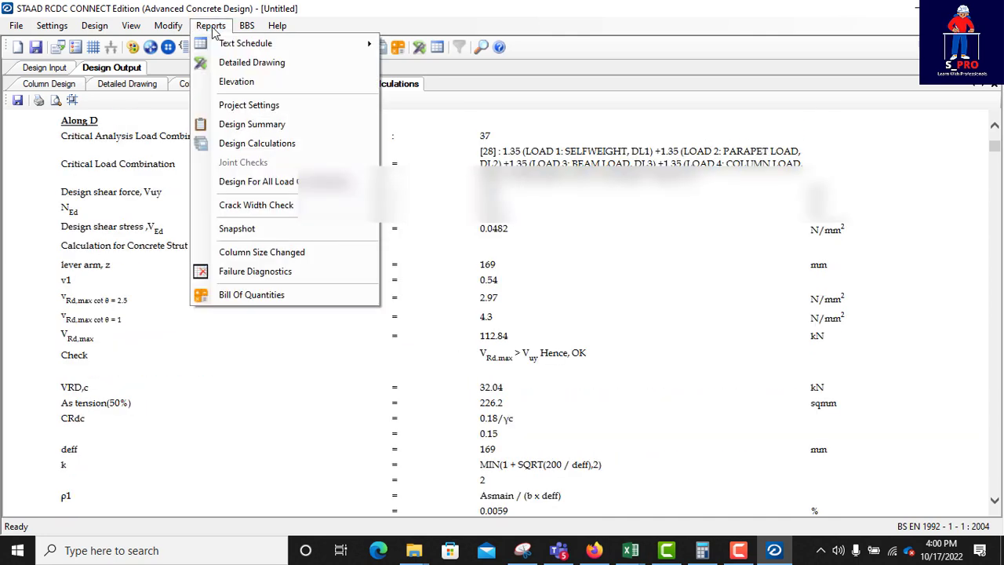
left_click(287, 205)
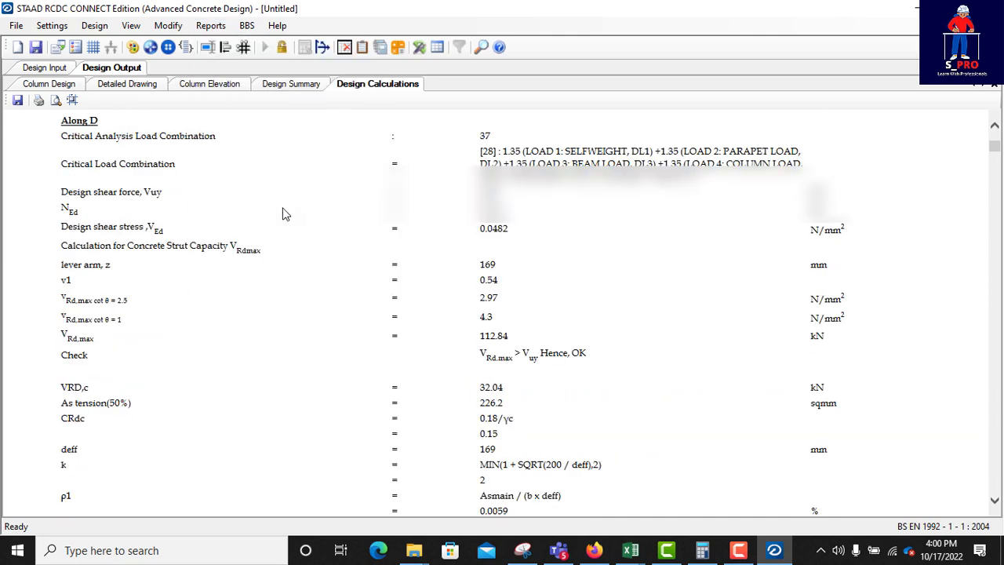
scroll(431, 245, "down", 10)
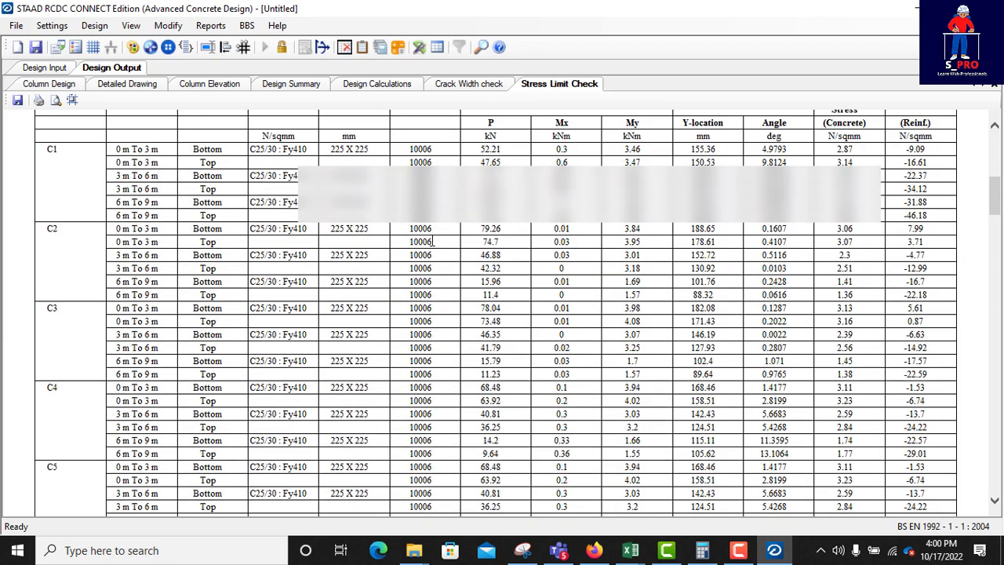
scroll(433, 241, "down", 20)
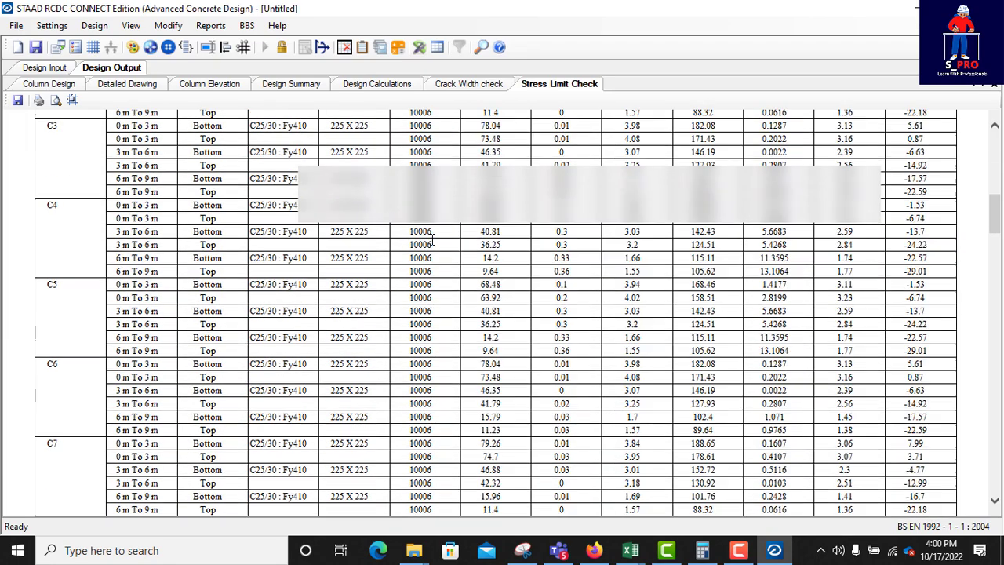
scroll(436, 244, "down", 20)
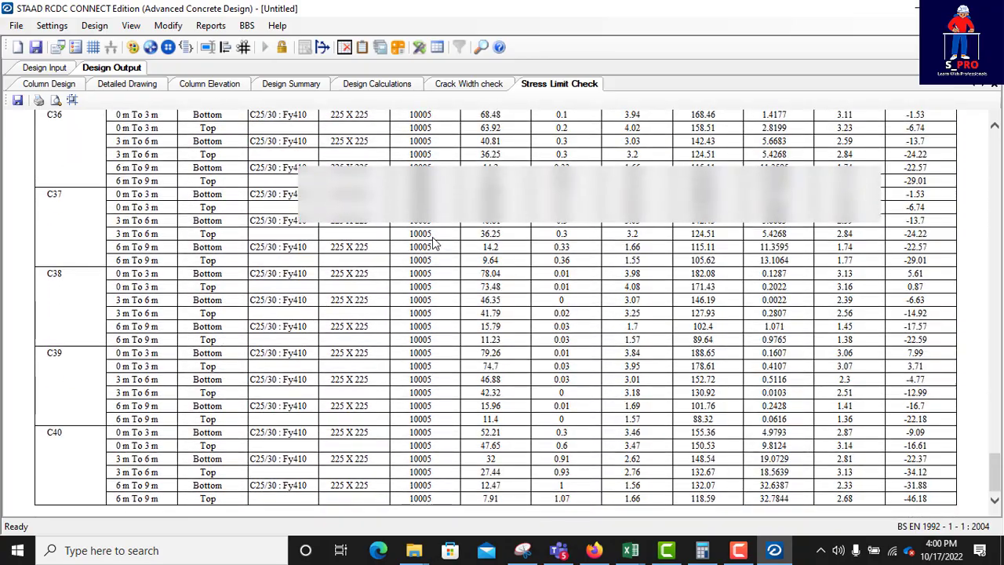
scroll(428, 242, "up", 20)
scroll(418, 241, "up", 20)
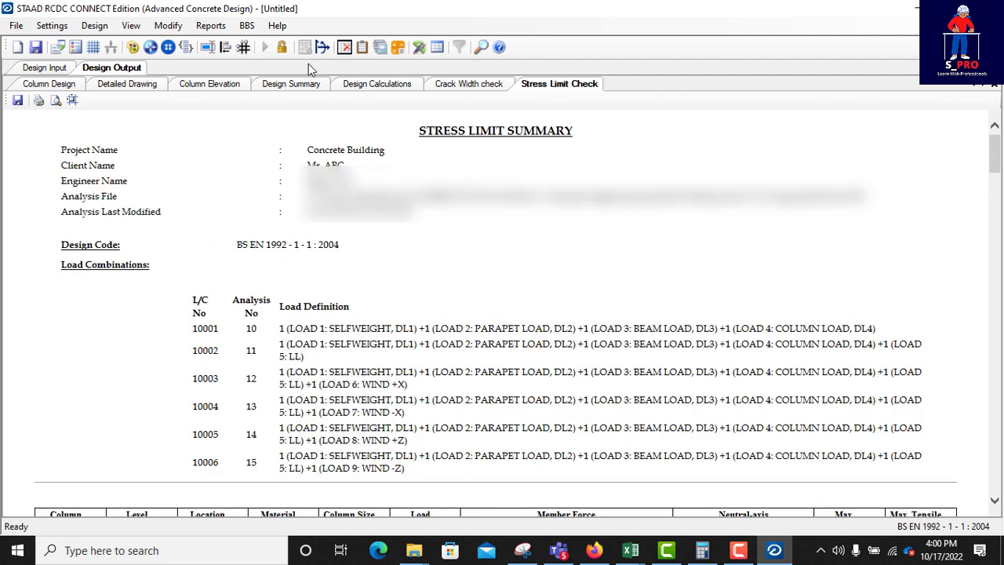
left_click(246, 27)
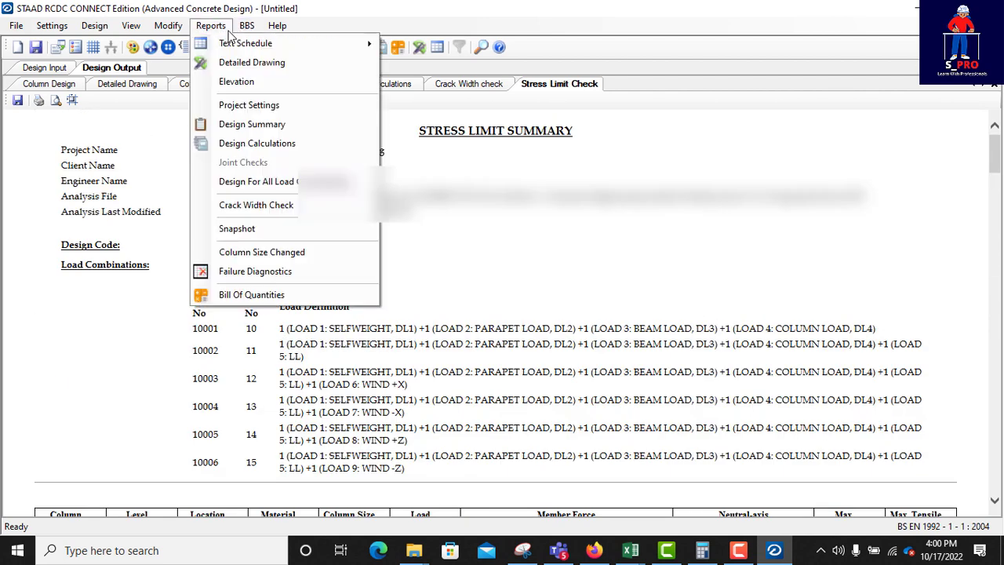
left_click(212, 28)
left_click(185, 30)
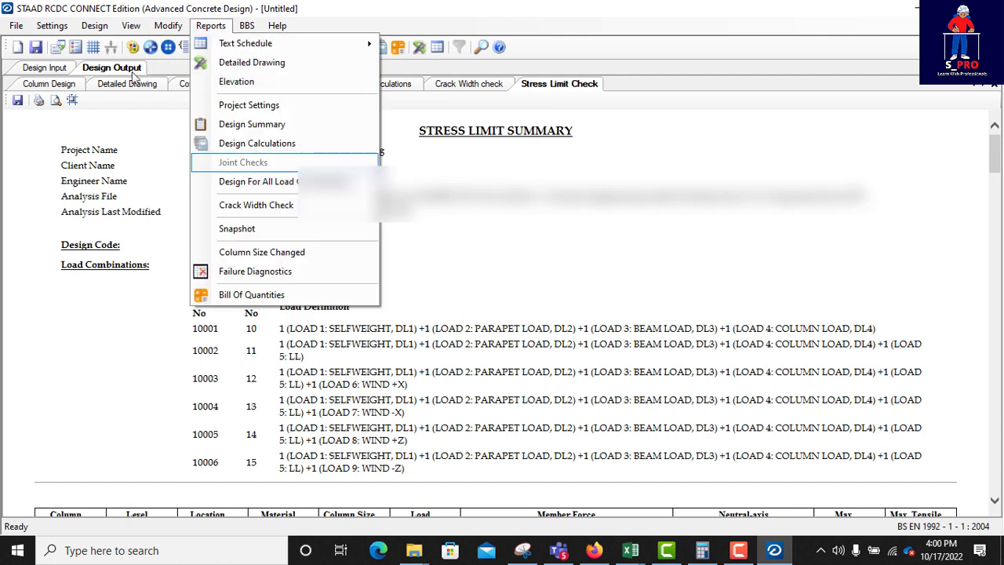
left_click(167, 29)
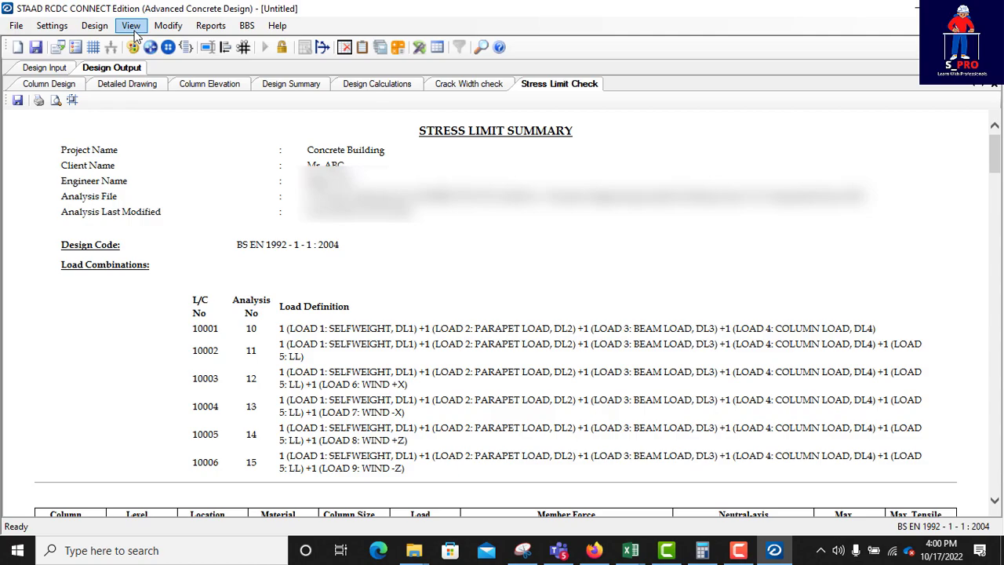
Review the member forces and the concrete and reinforcement stresses per column in the stress limit table
scroll(549, 157, "down", 15)
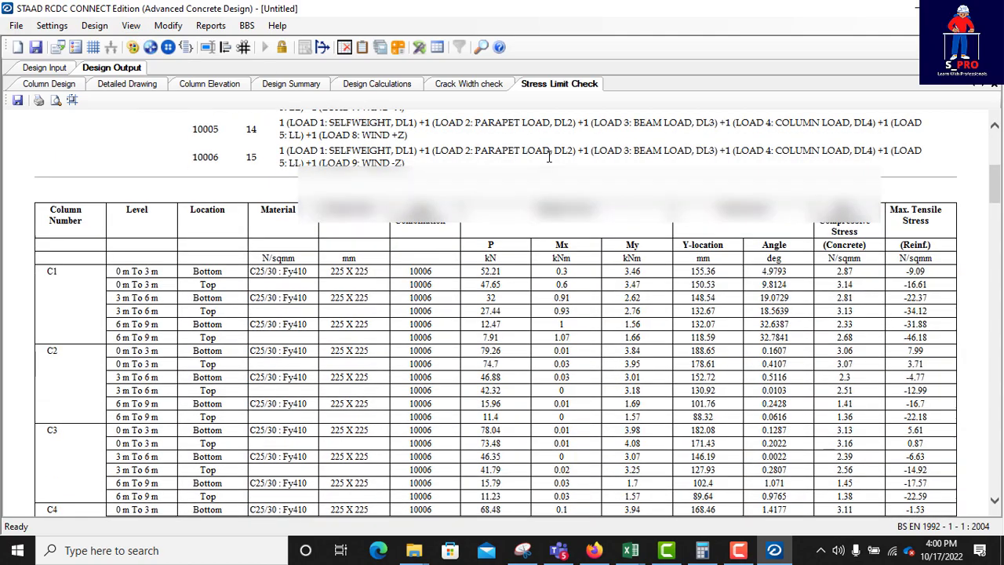
scroll(665, 174, "down", 10)
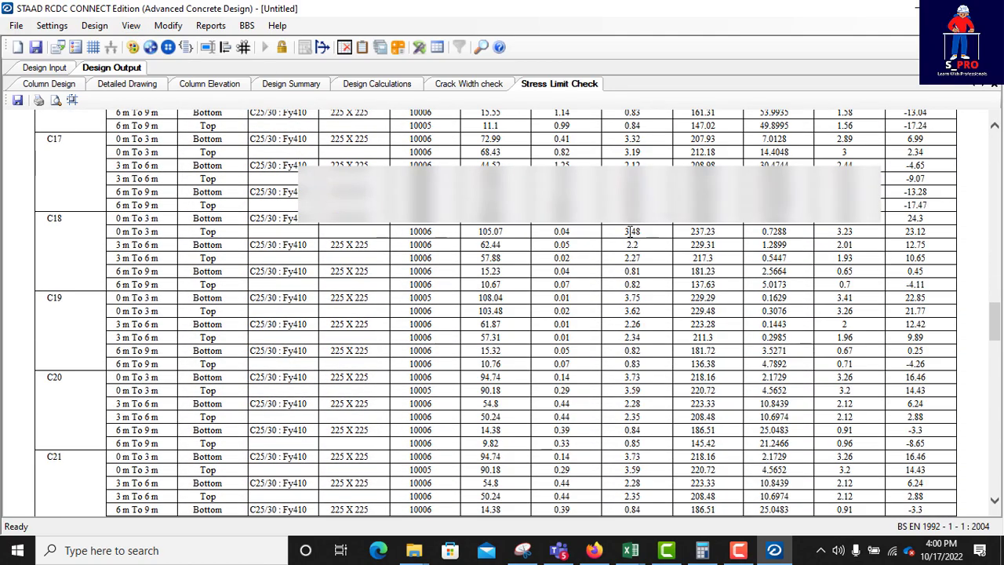